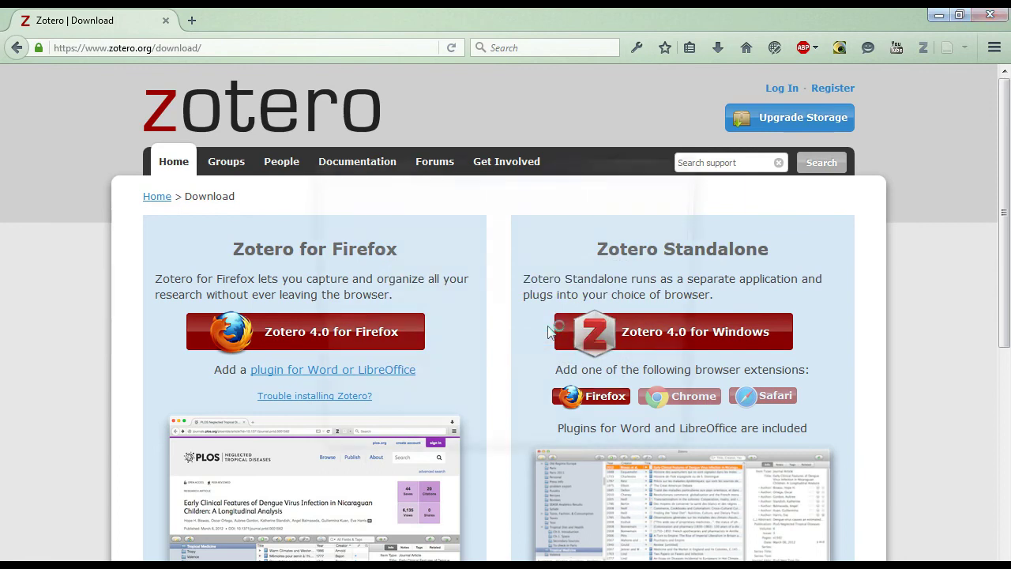
pyautogui.click(605, 448)
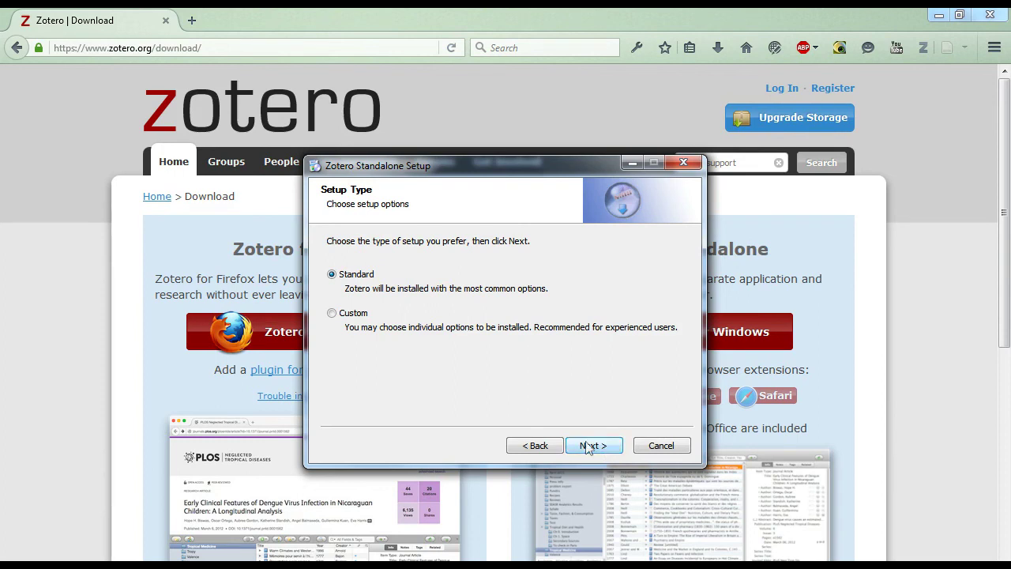
pyautogui.click(587, 445)
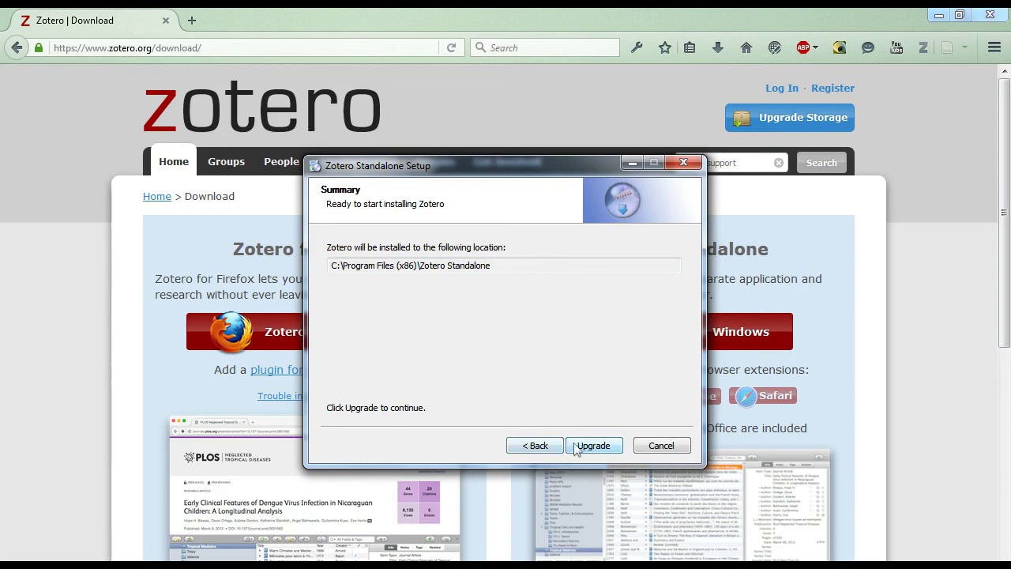
pyautogui.click(661, 446)
pyautogui.click(557, 373)
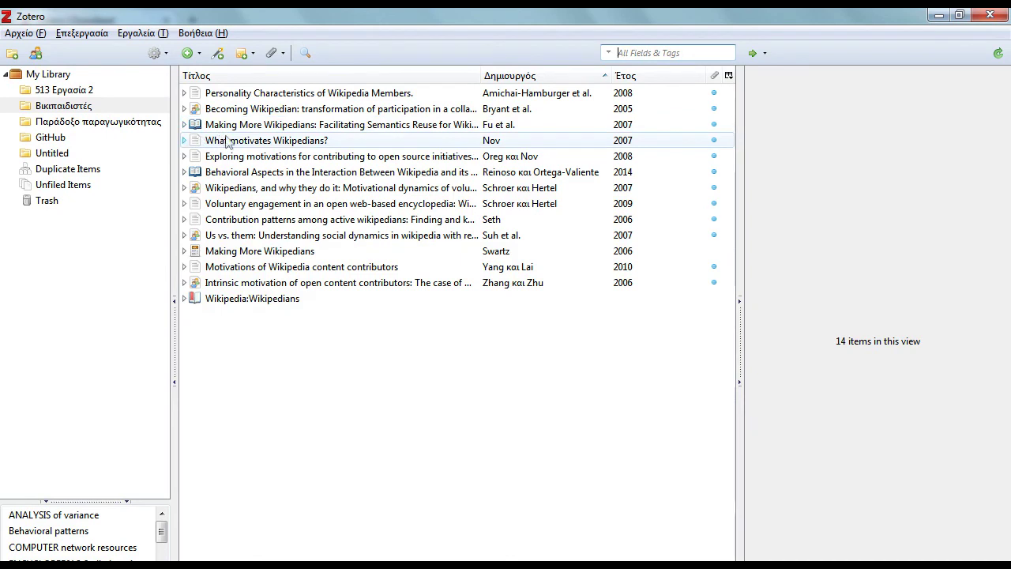
# Examine the bibliographic details of the "Making More Wikipedians: Facilitating Semantics Reuse" book section and the "What motivates Wikipedians?" article, including its abstract
pyautogui.click(206, 126)
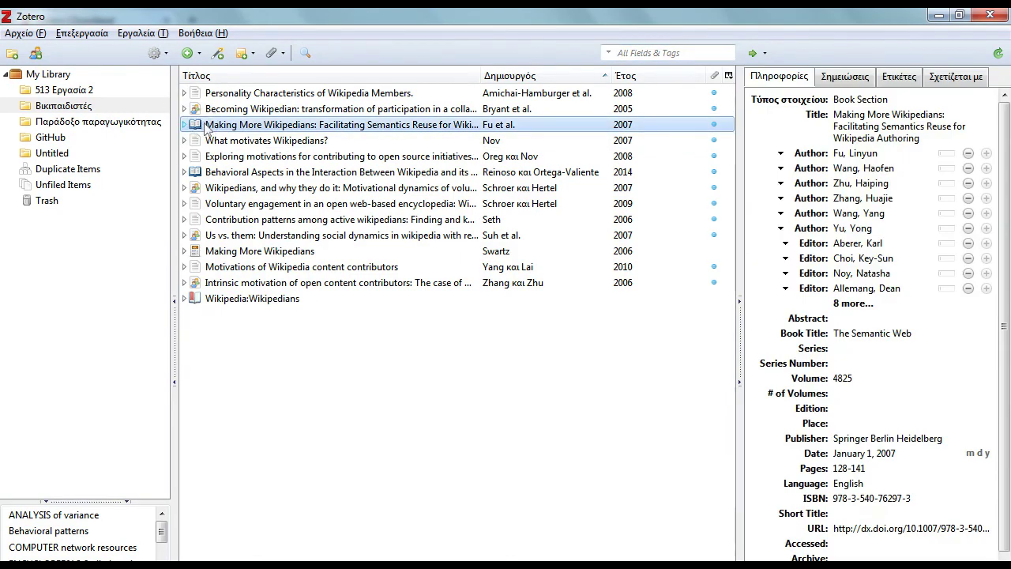
pyautogui.click(254, 143)
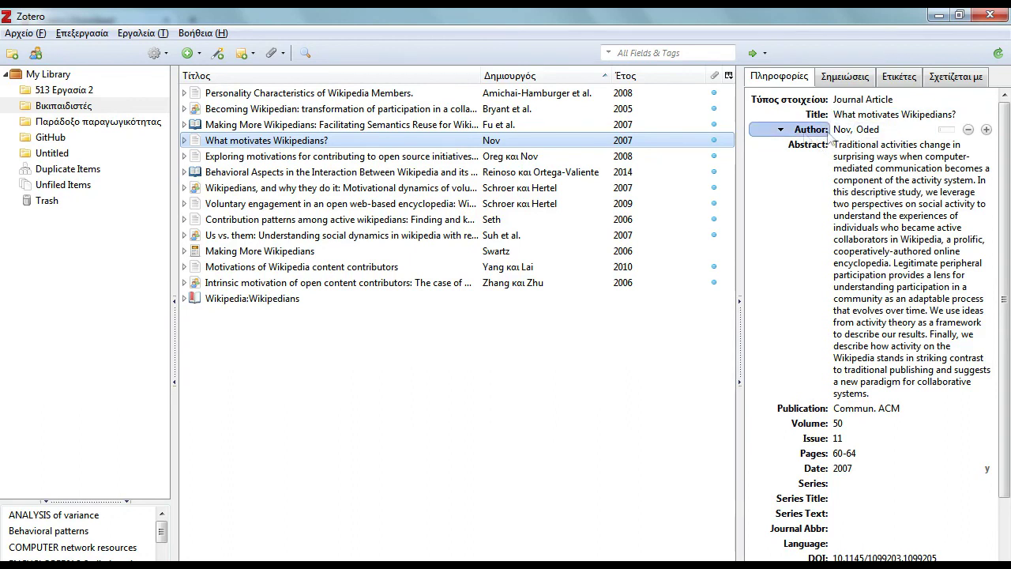
pyautogui.click(898, 151)
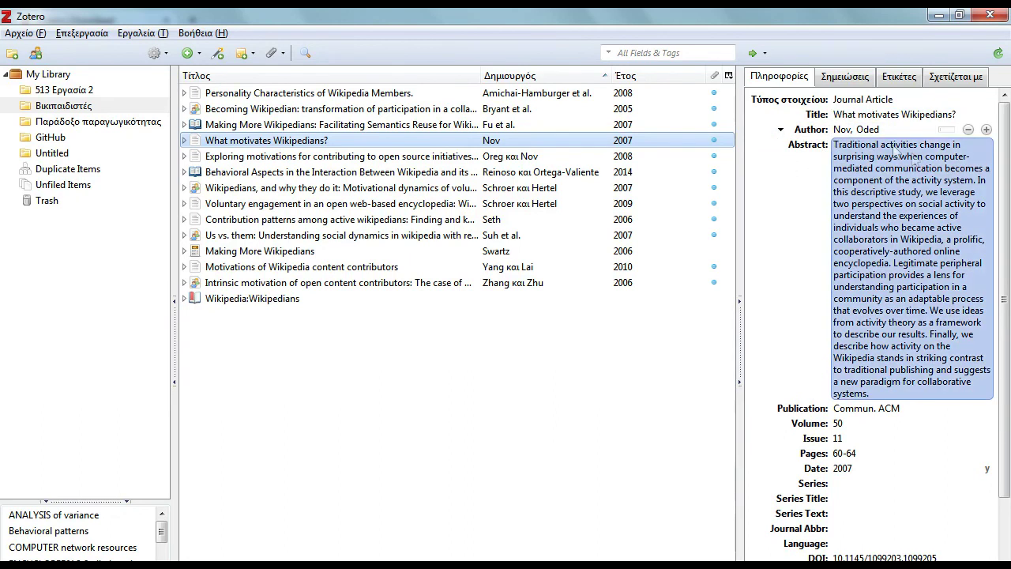
pyautogui.click(793, 257)
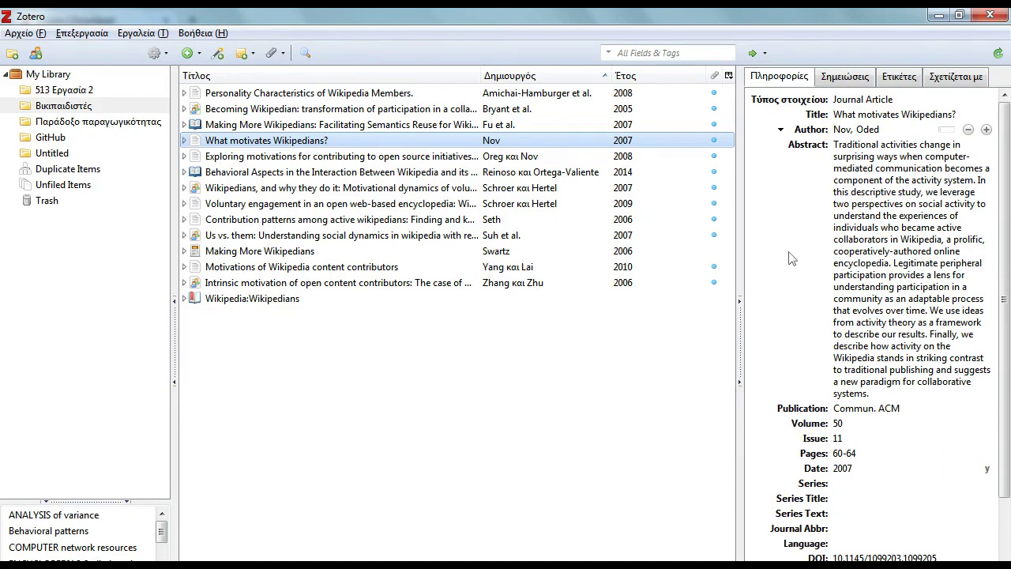
pyautogui.click(863, 440)
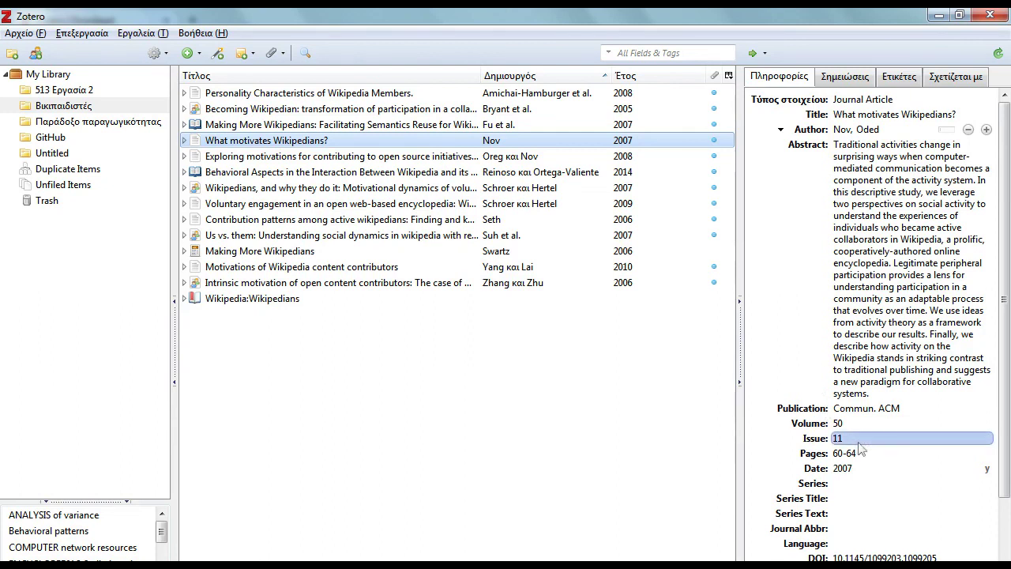
pyautogui.click(899, 528)
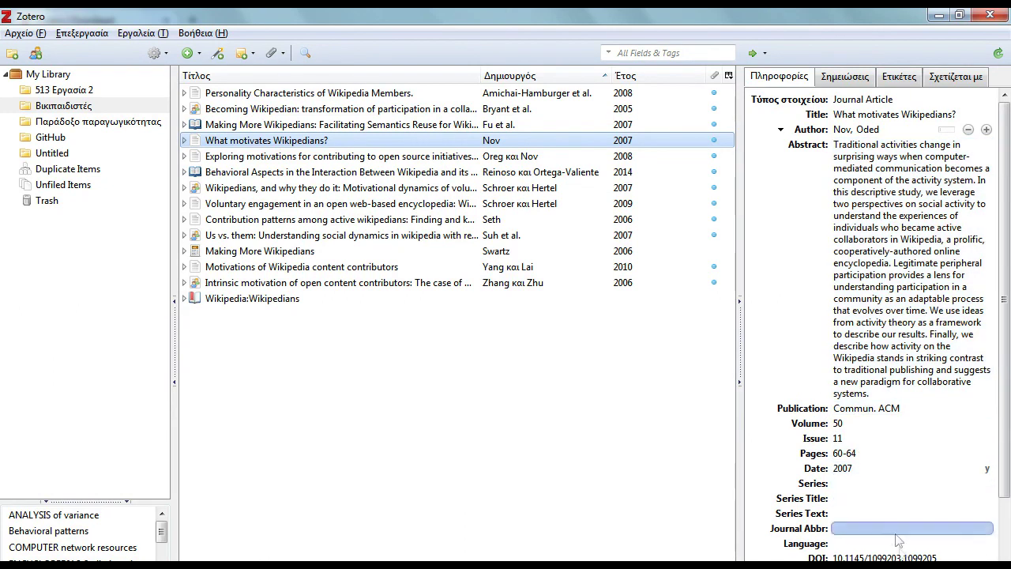
pyautogui.click(932, 305)
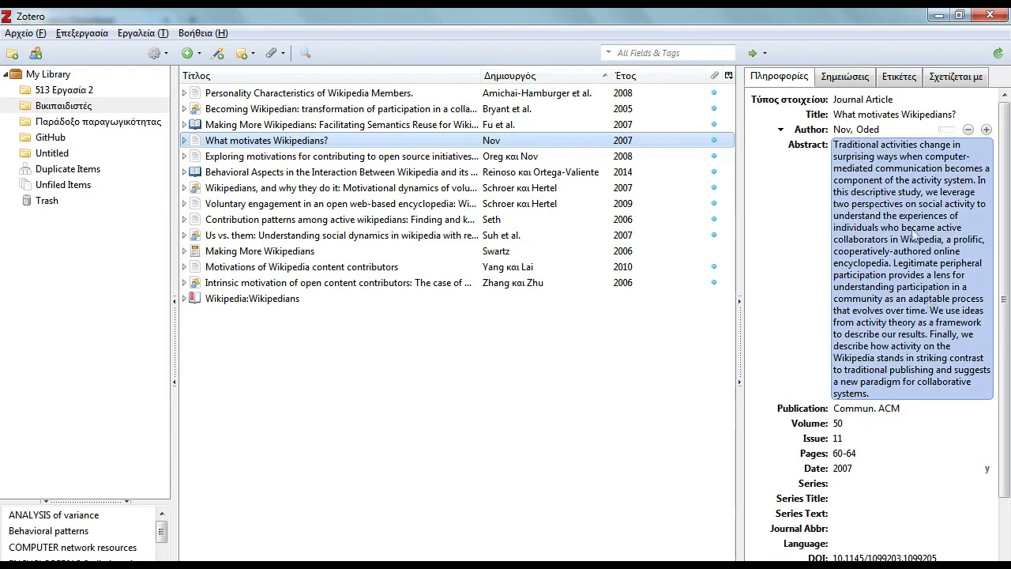
pyautogui.click(796, 190)
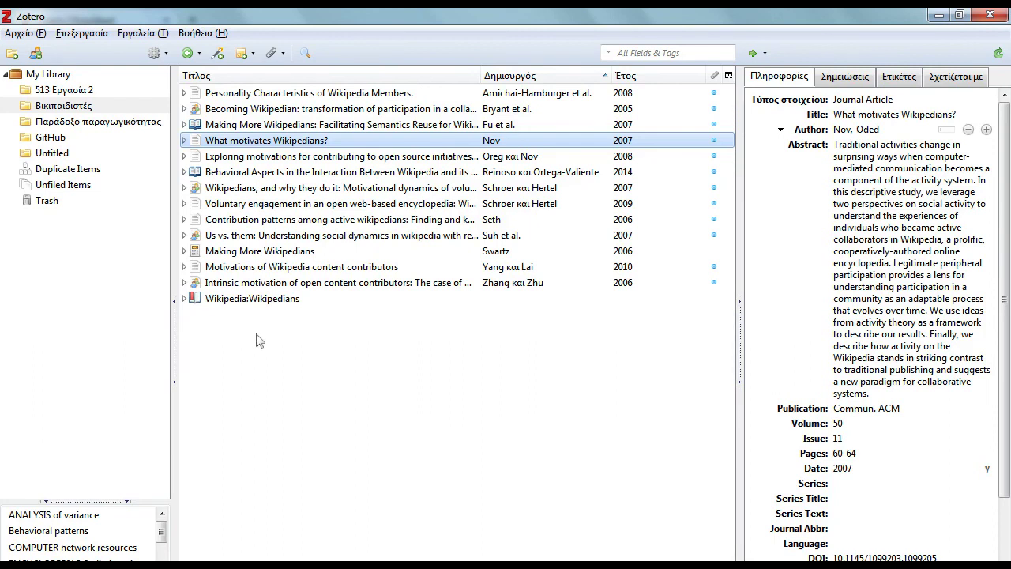
# Check the notes and tags of "What motivates Wikipedians?", and the tags, related items and details of "Exploring motivations for contributing to open source initiatives"
pyautogui.click(846, 78)
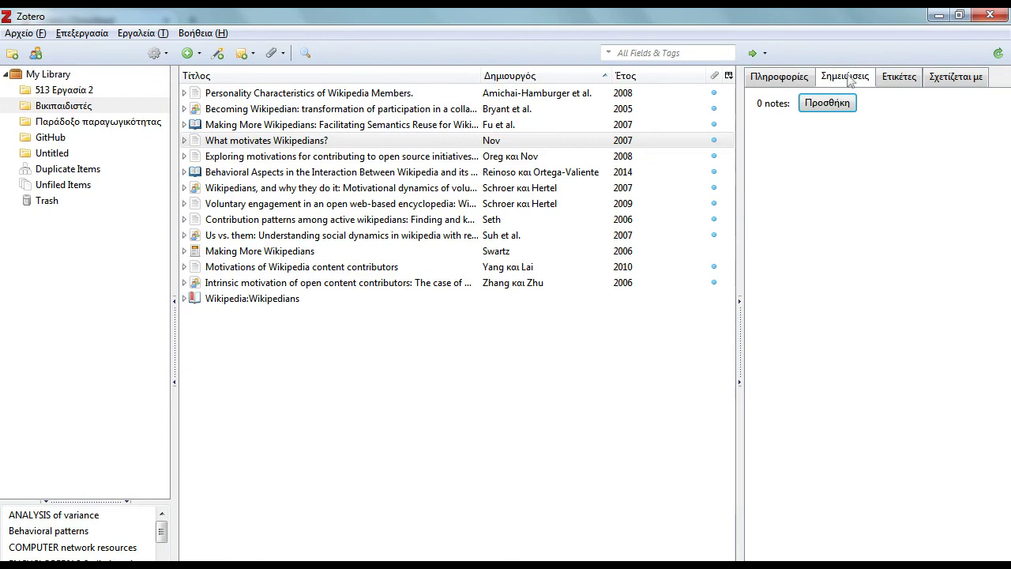
pyautogui.click(893, 79)
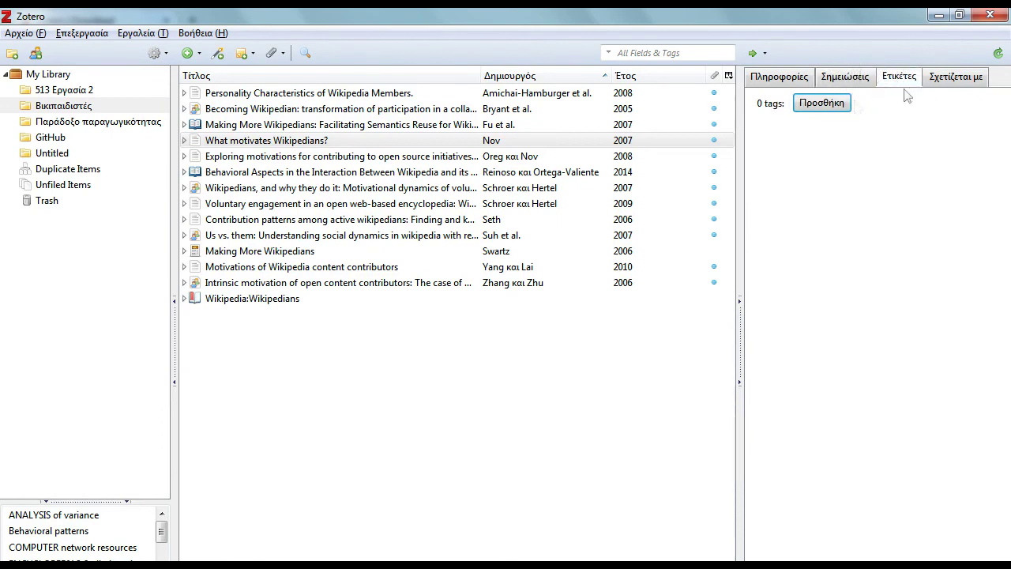
pyautogui.click(324, 157)
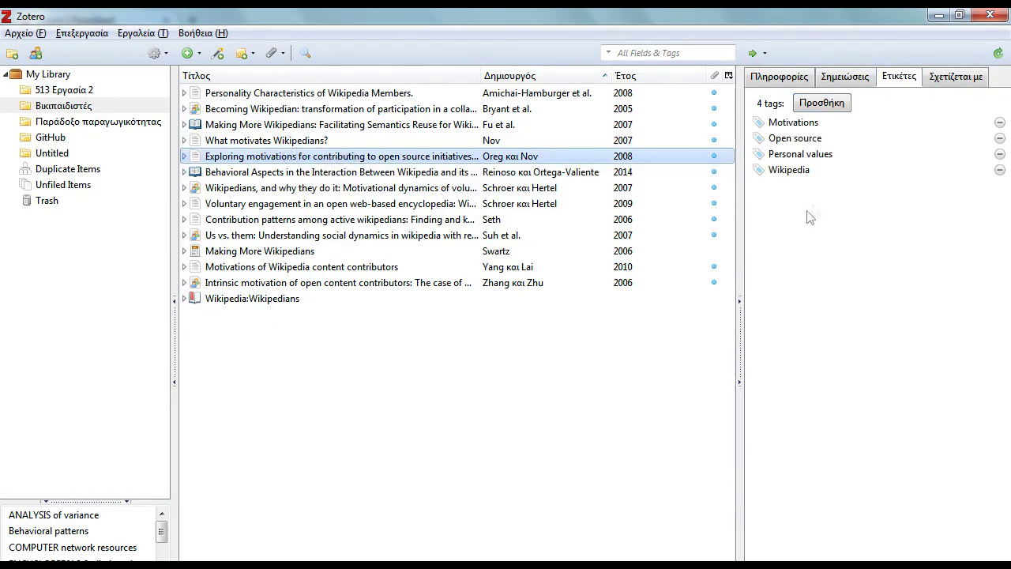
pyautogui.click(956, 77)
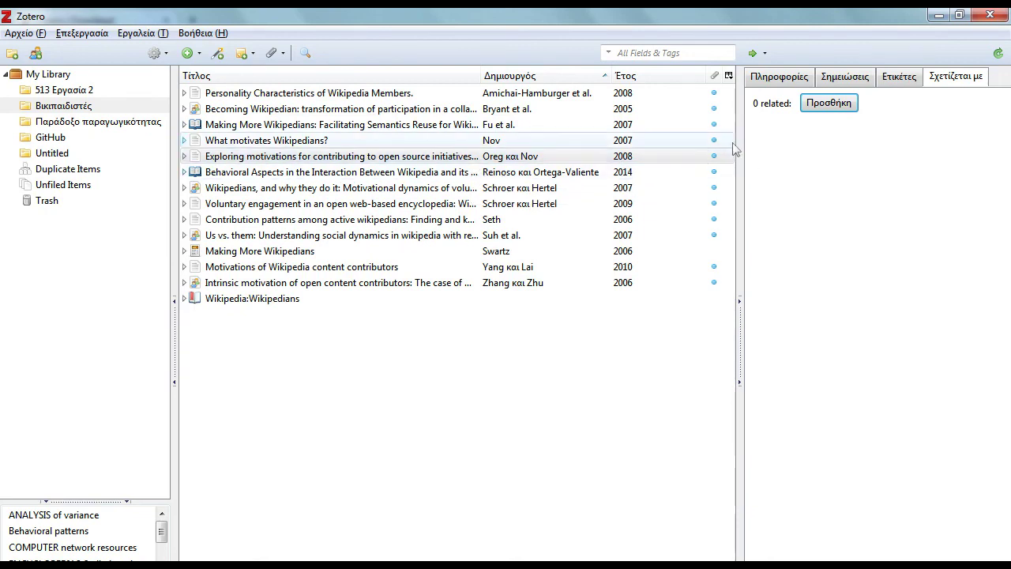
pyautogui.click(785, 78)
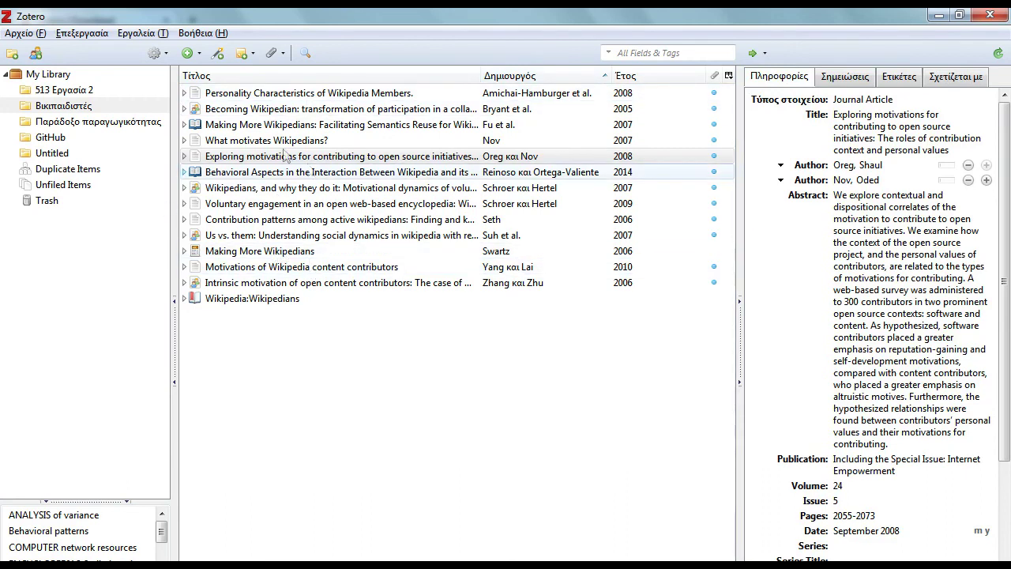
# View the PDF attached to "Exploring motivations for contributing to open source initiatives", close it and check the item's abstract
pyautogui.click(185, 156)
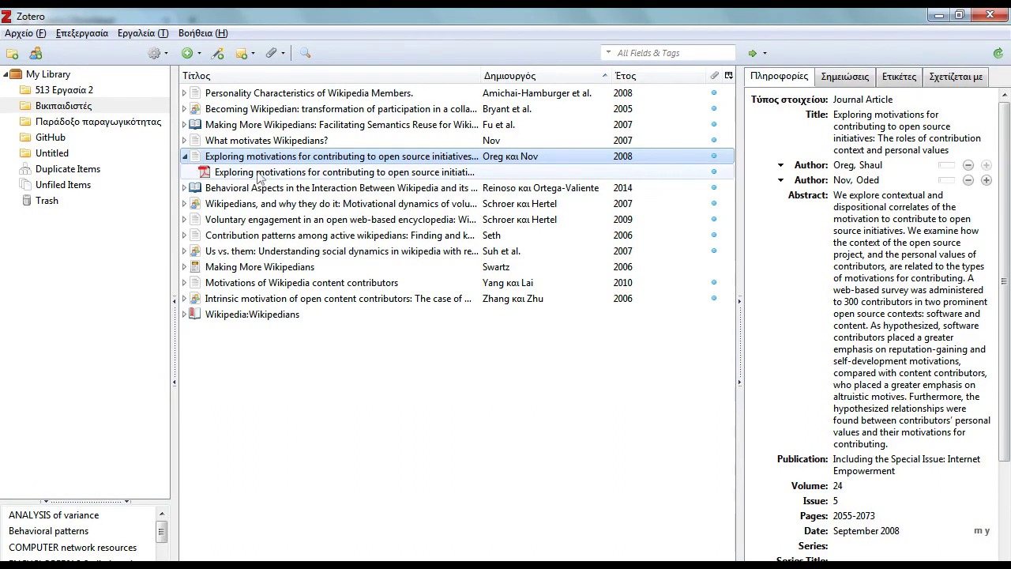
pyautogui.click(184, 156)
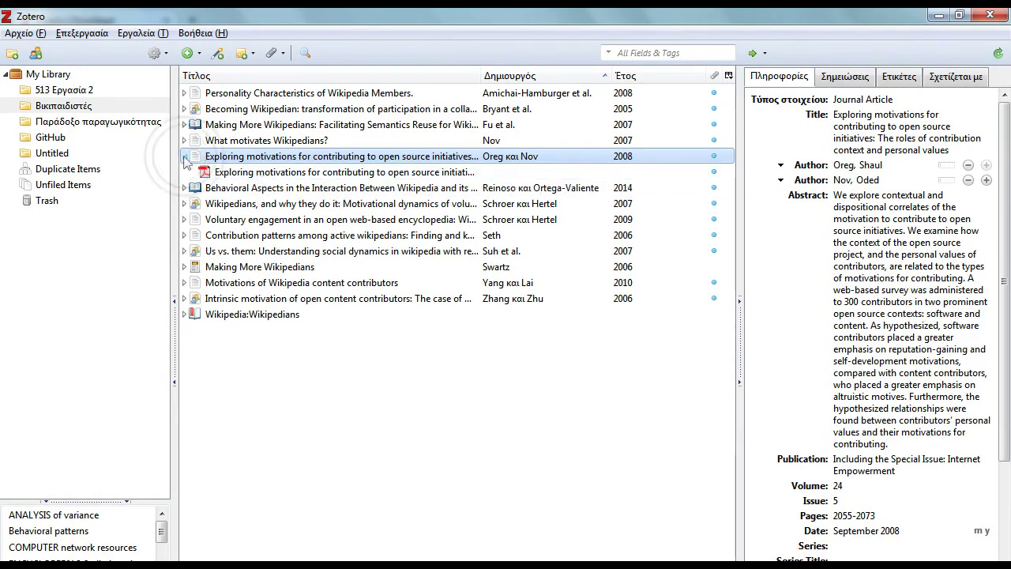
pyautogui.click(184, 156)
pyautogui.click(262, 158)
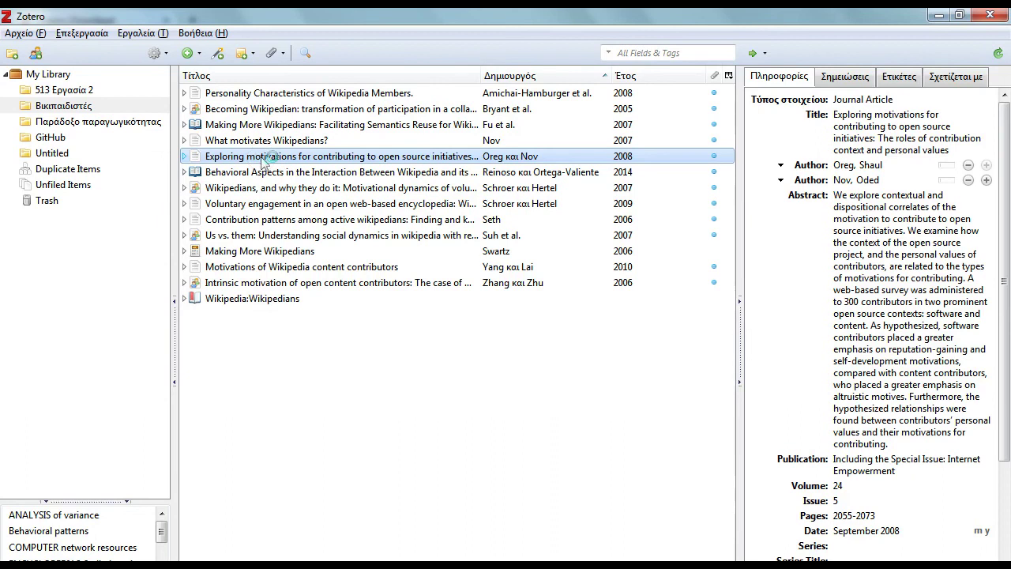
pyautogui.doubleClick(262, 157)
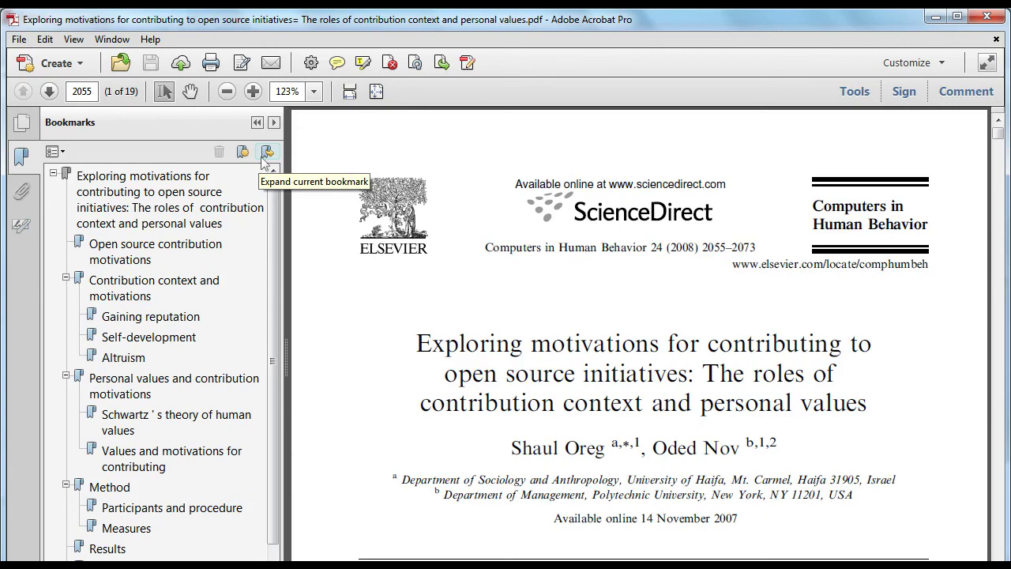
pyautogui.scroll(-1, 819, 245)
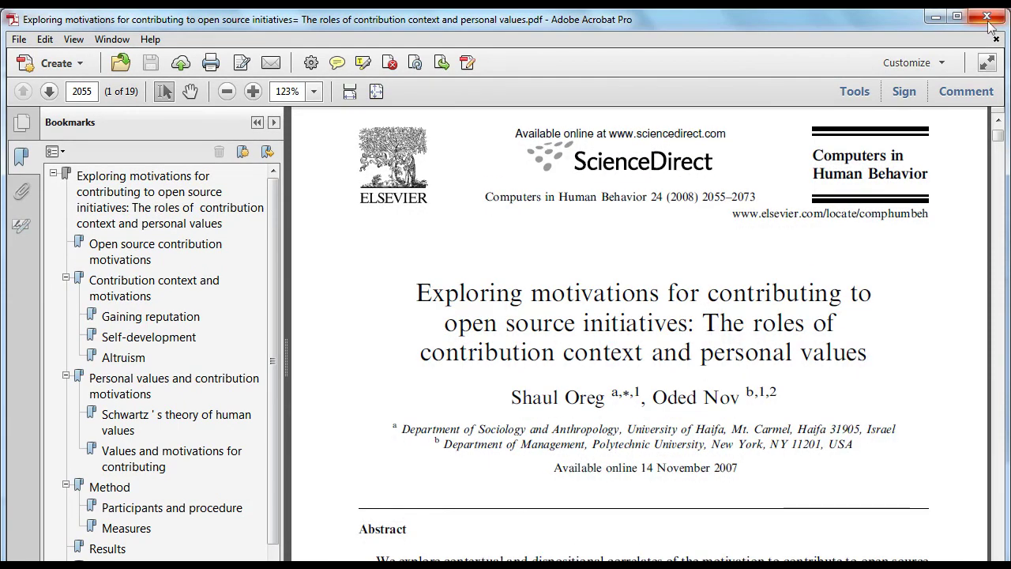
pyautogui.click(988, 17)
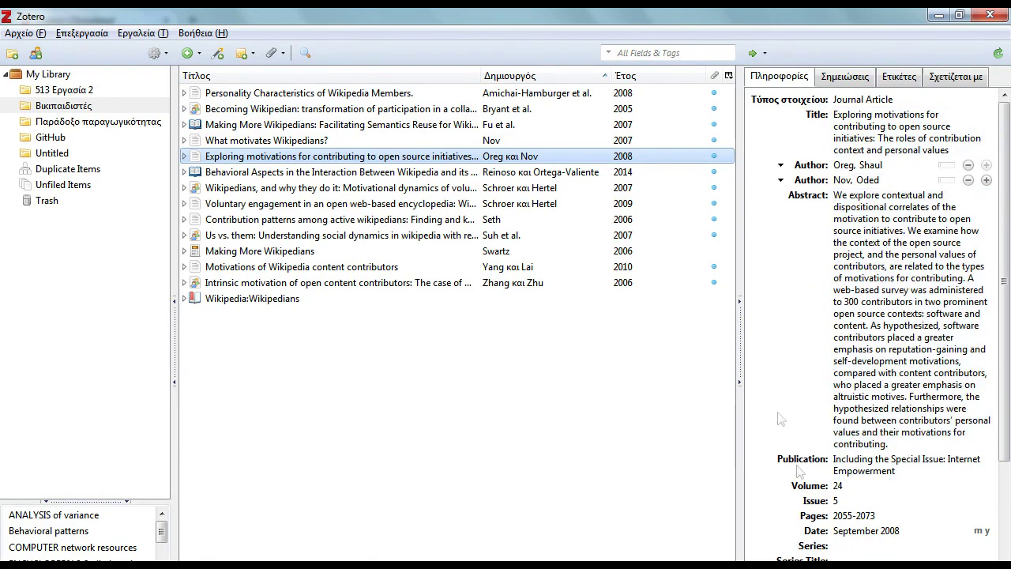
pyautogui.click(917, 356)
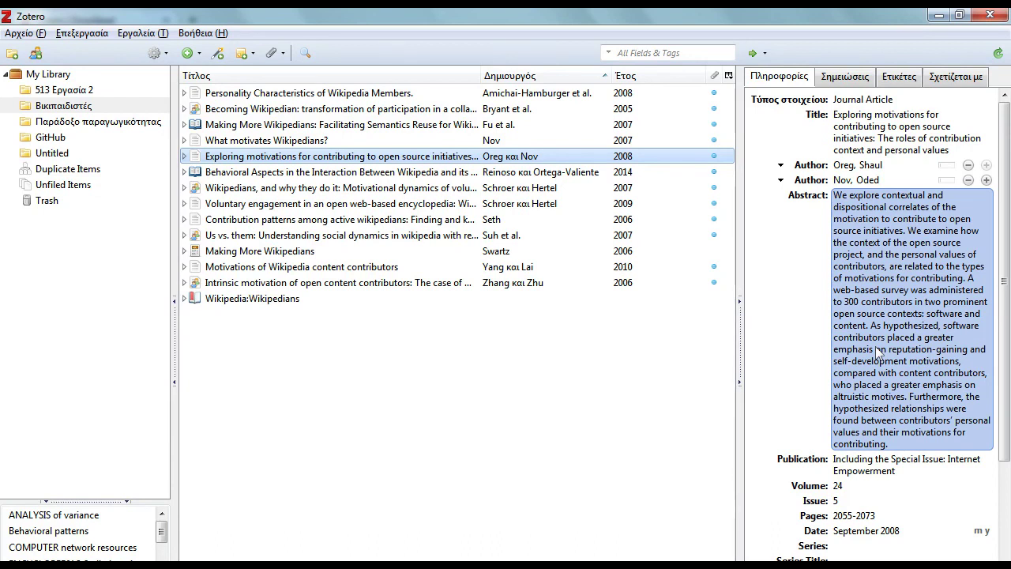
pyautogui.click(605, 332)
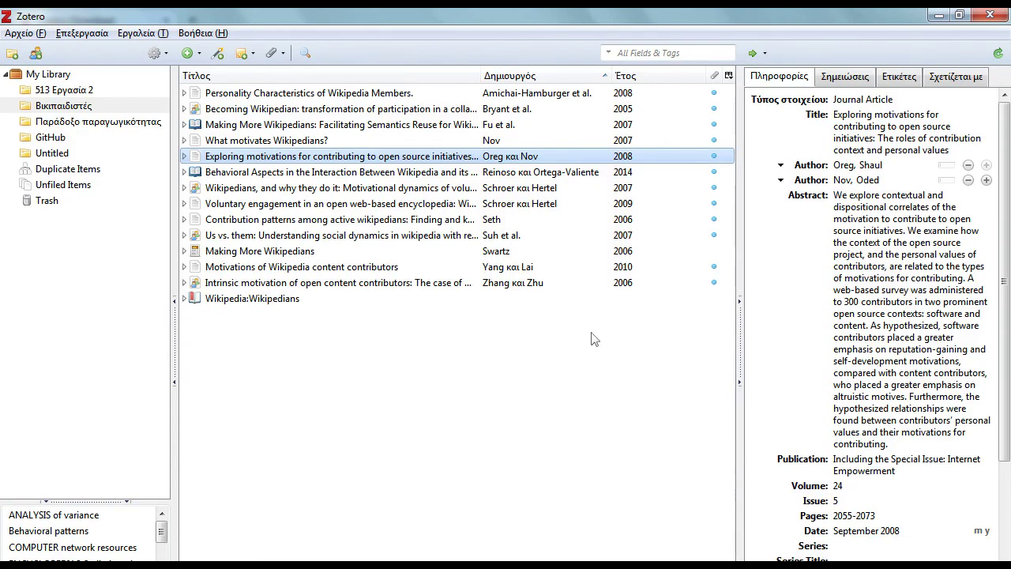
# Review the data directory location and the default export formats in the preferences, keeping American Psychological Association 6th edition
pyautogui.click(143, 37)
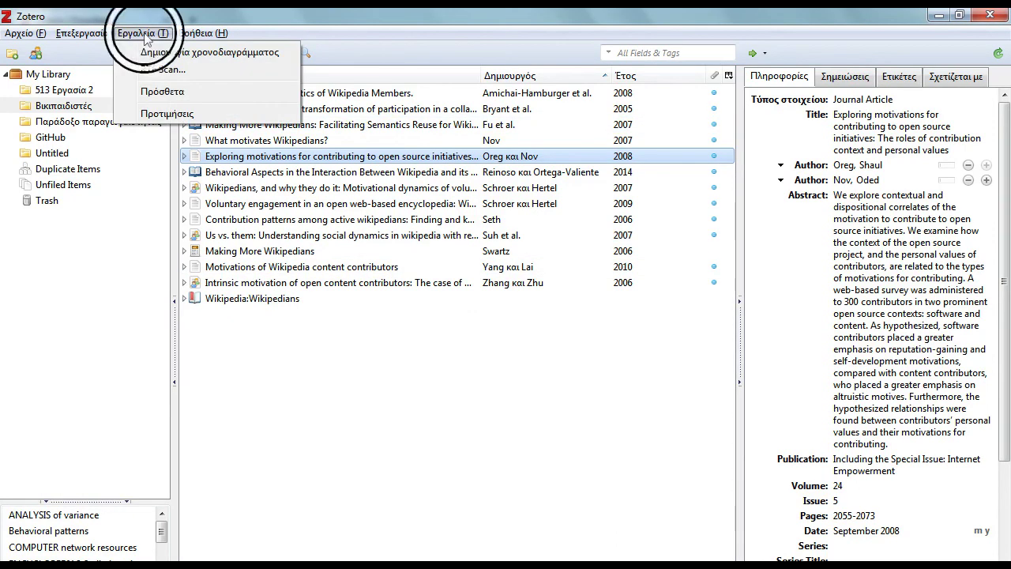
pyautogui.click(168, 115)
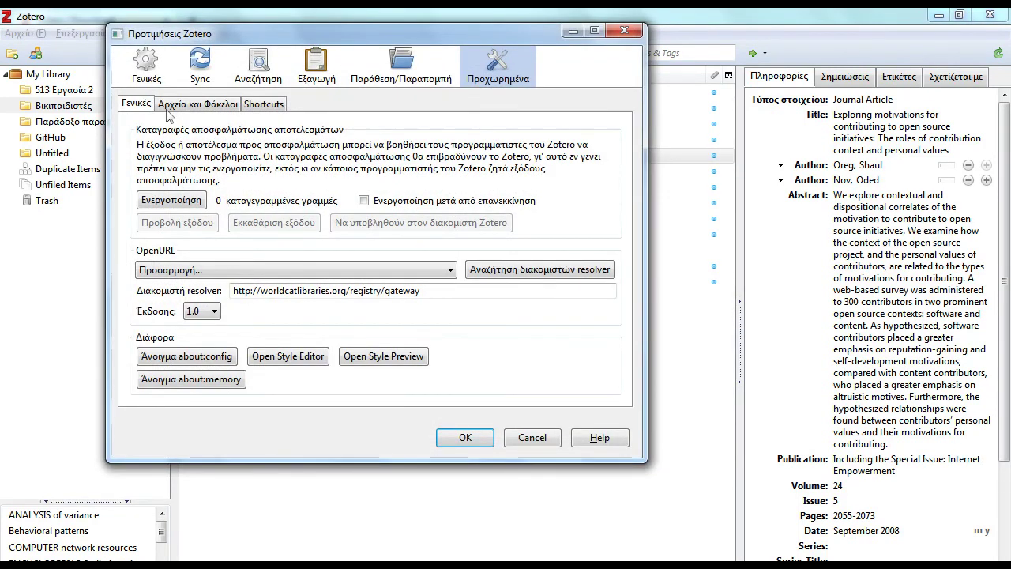
pyautogui.click(198, 103)
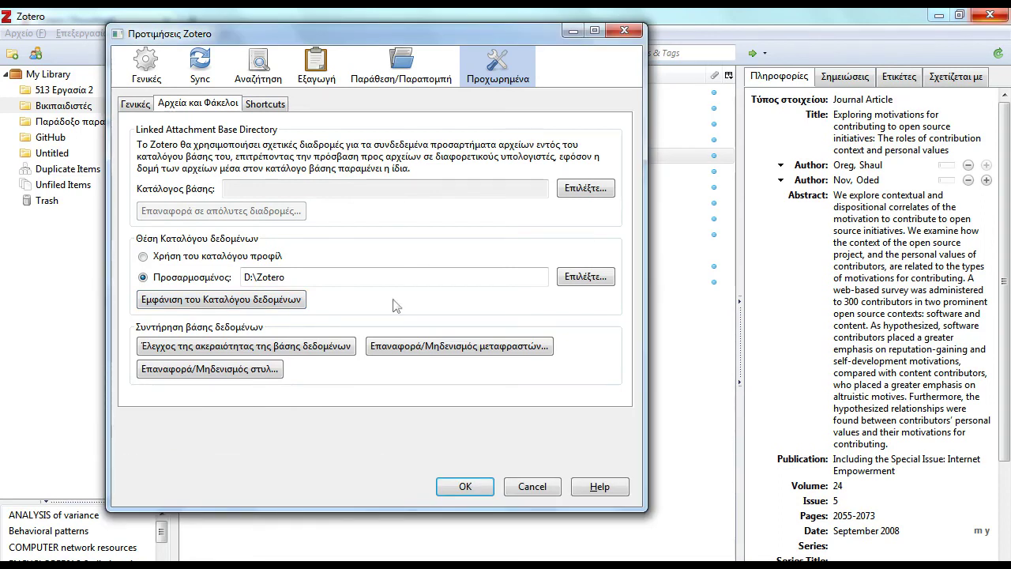
pyautogui.click(318, 70)
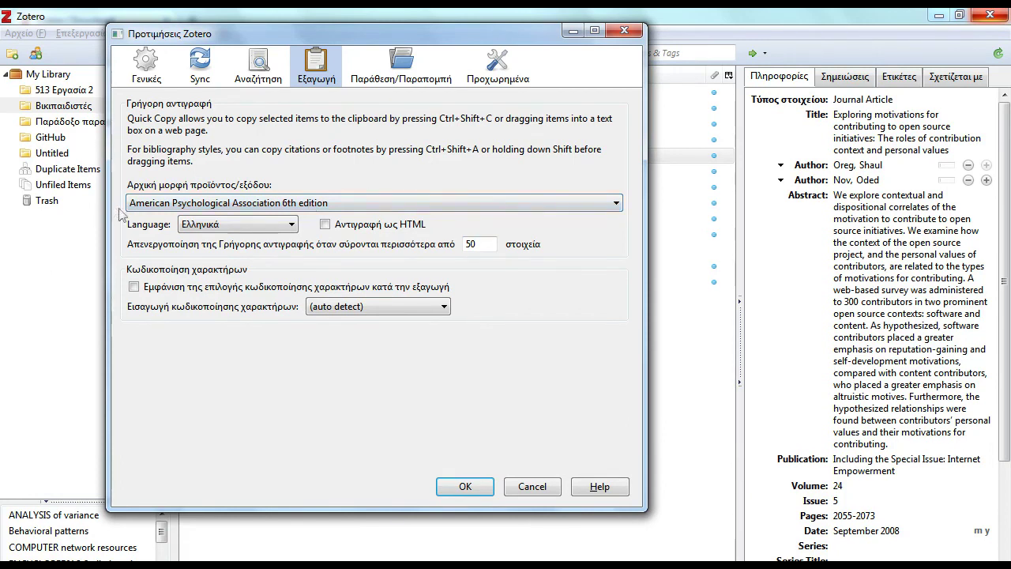
pyautogui.click(327, 205)
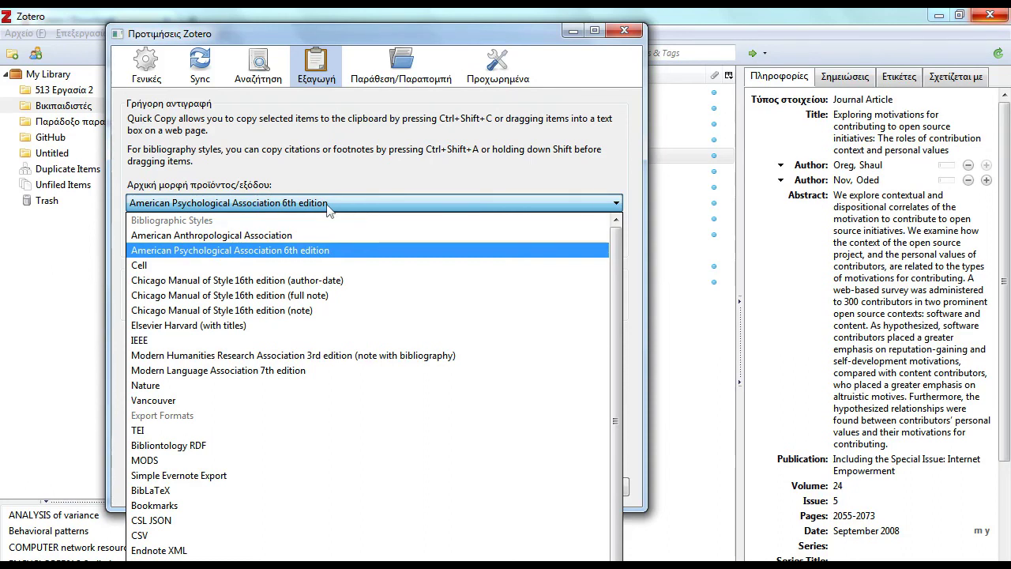
pyautogui.click(327, 204)
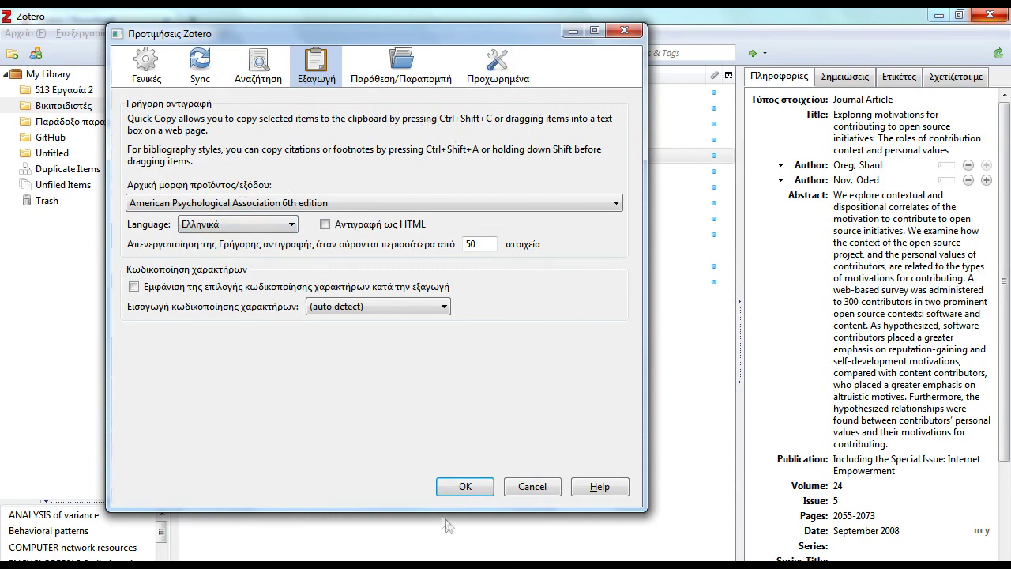
pyautogui.click(448, 489)
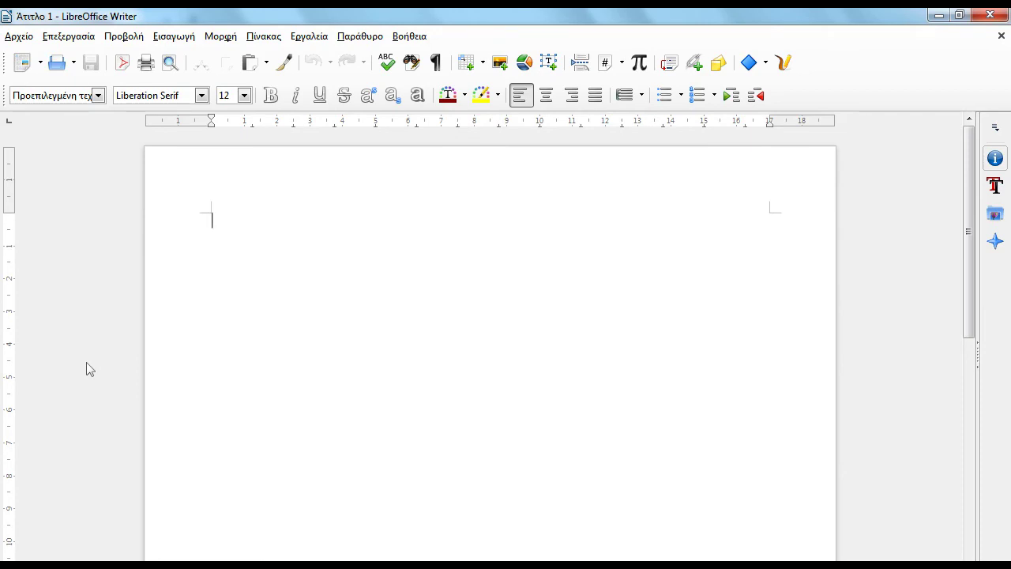
# In the blank LibreOffice Writer document, write the sentence "Η Βικιπαίδεια είναι μια ηλεκτρονική εγκυκλοπαίδεια"
pyautogui.write('Η Βικιπαίδεια είναι μια ηλεκτρονική εγκυκλοπαίδεια')
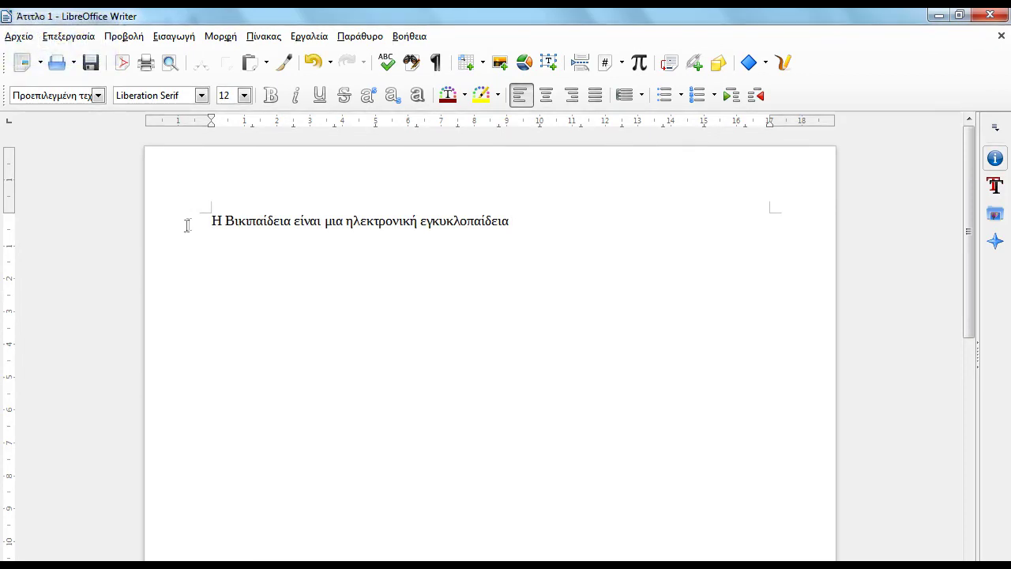
# Switch to Zotero and copy the citation of "Exploring motivations for contributing to open source initiatives" to the clipboard
pyautogui.hotkey('alt', 'Tab')
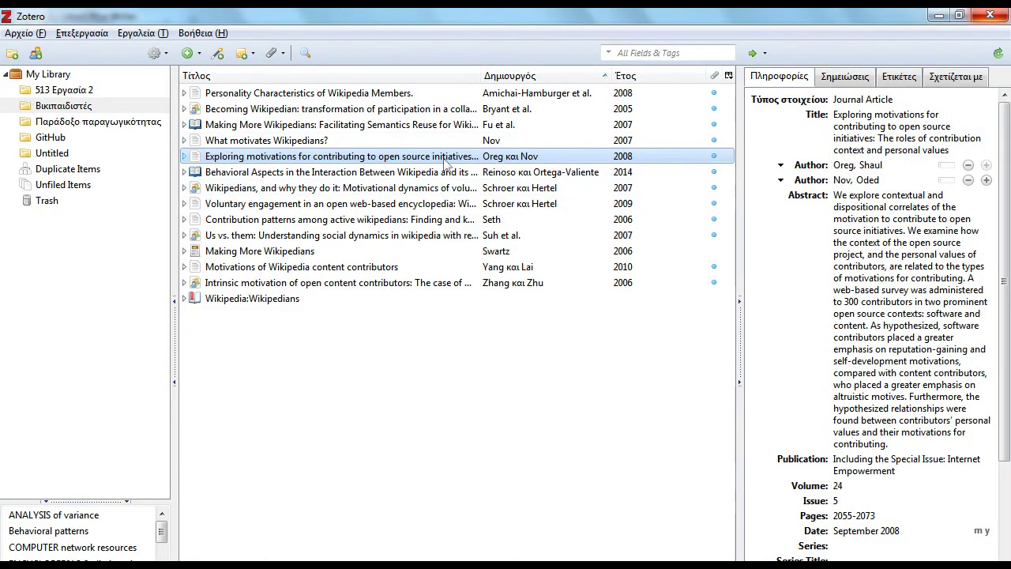
pyautogui.click(98, 35)
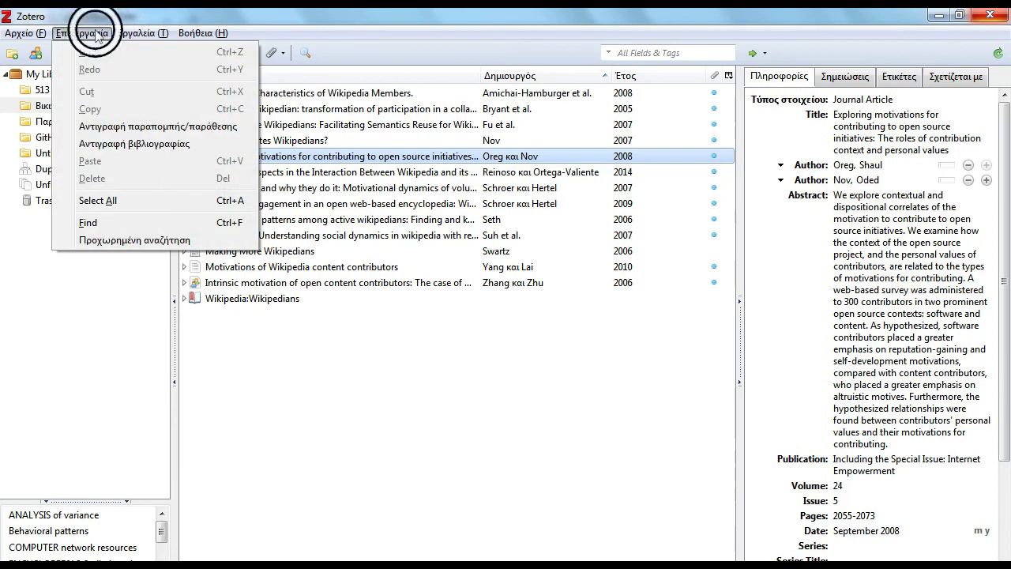
pyautogui.click(144, 130)
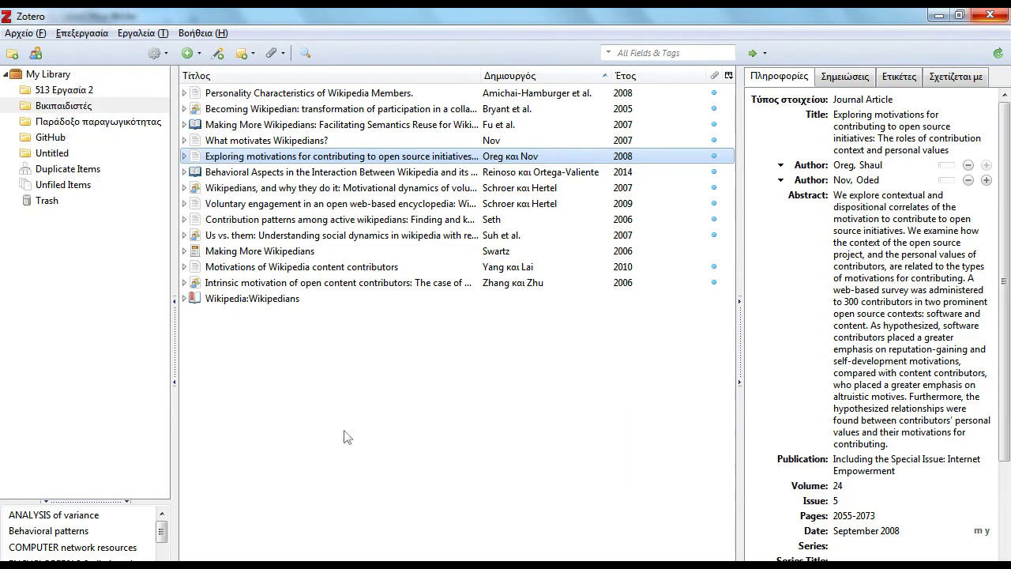
# Switch to LibreOffice Writer, paste the copied citation at the end of the sentence and close it with a period
pyautogui.click(603, 560)
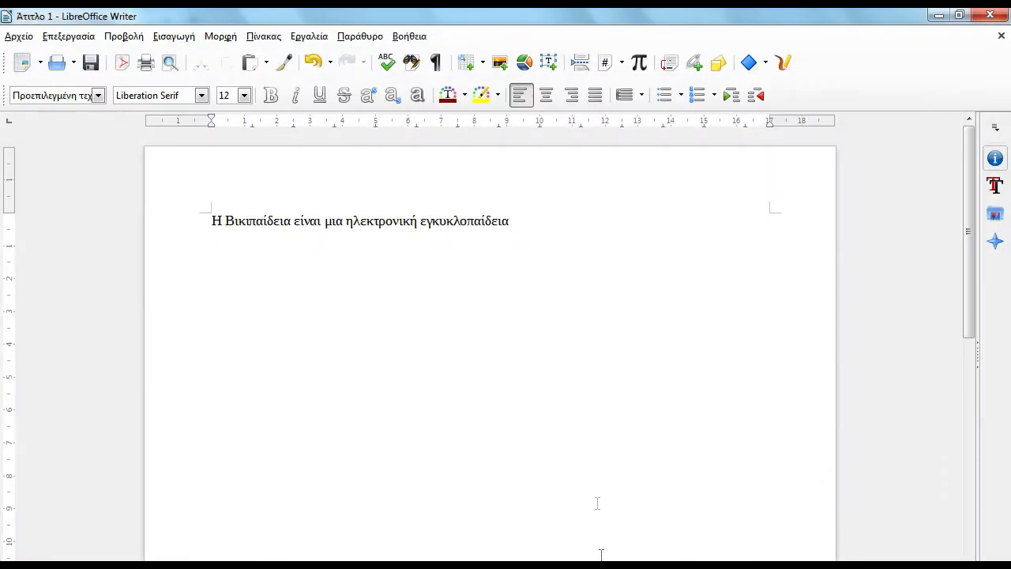
pyautogui.rightClick(602, 233)
pyautogui.click(637, 235)
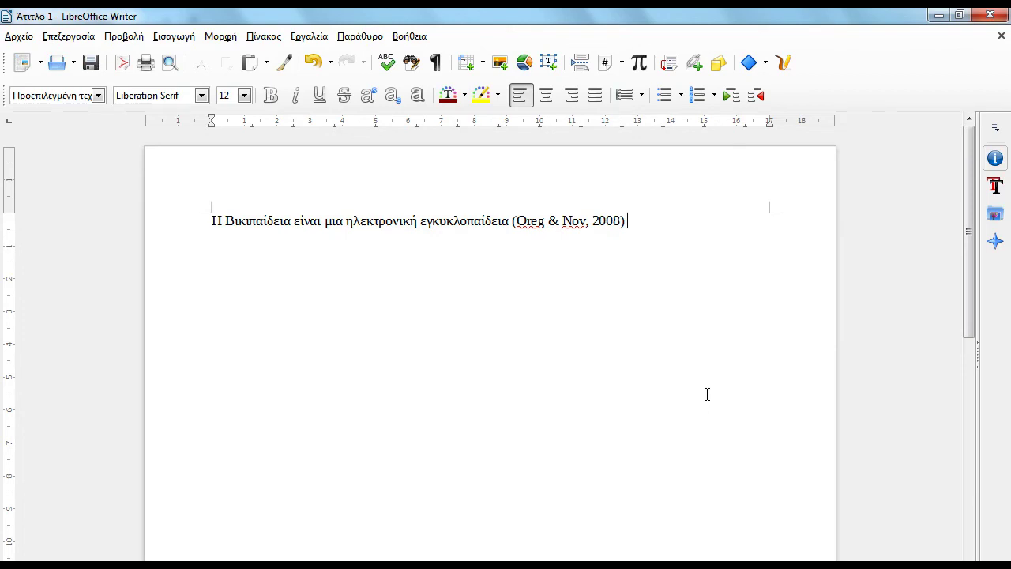
pyautogui.write('.')
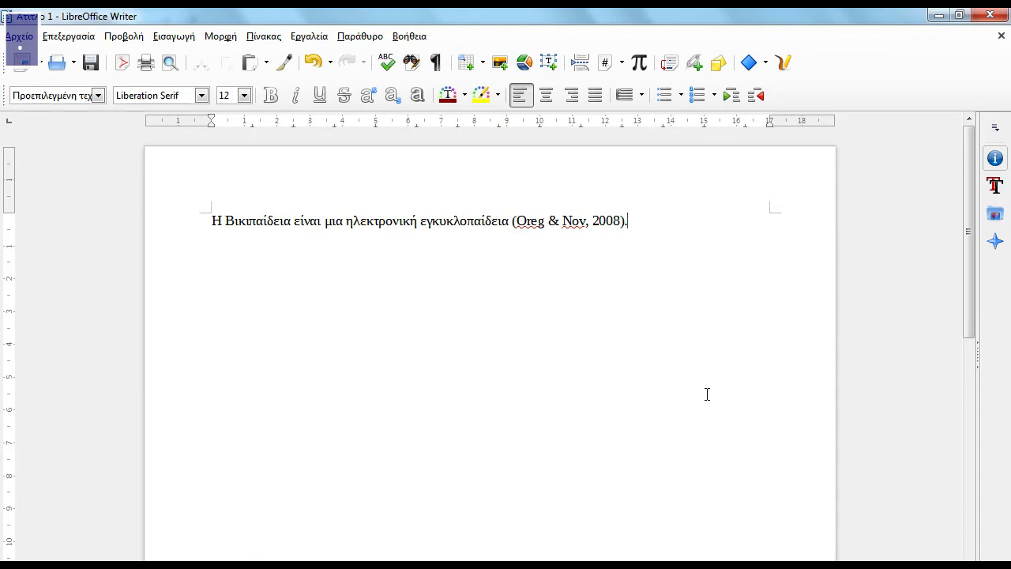
# Add the heading "Βιβλιογραφία" in a new paragraph below the sentence and start an empty paragraph under it
pyautogui.press('Return')
pyautogui.press('Return')
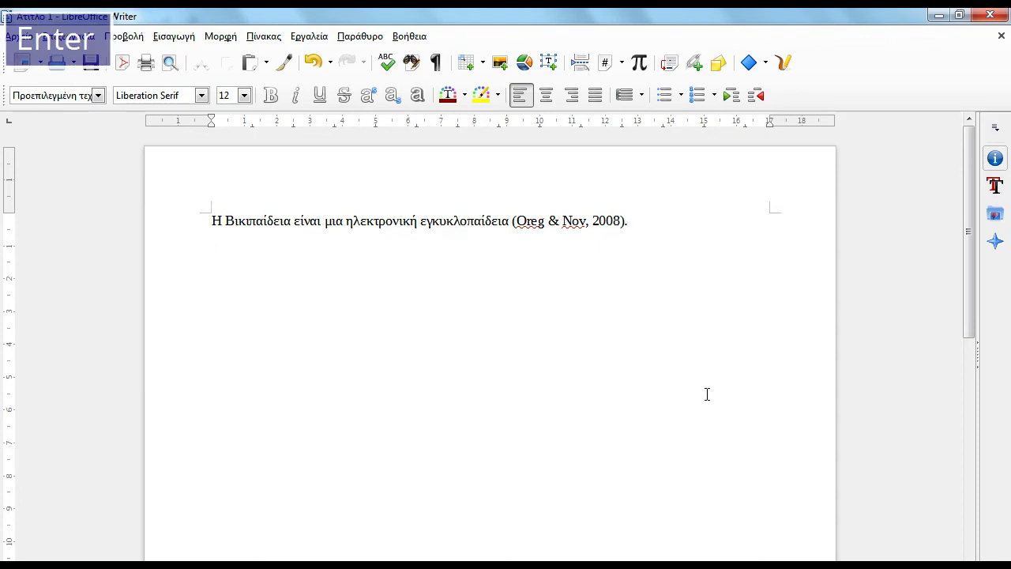
pyautogui.write('Βι')
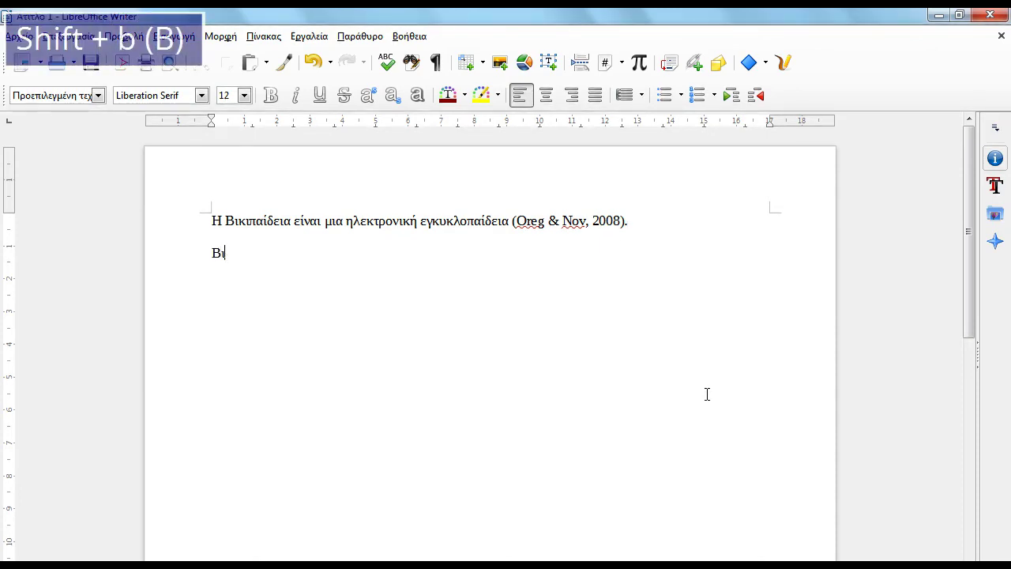
pyautogui.write('βλ')
pyautogui.write('ογρ')
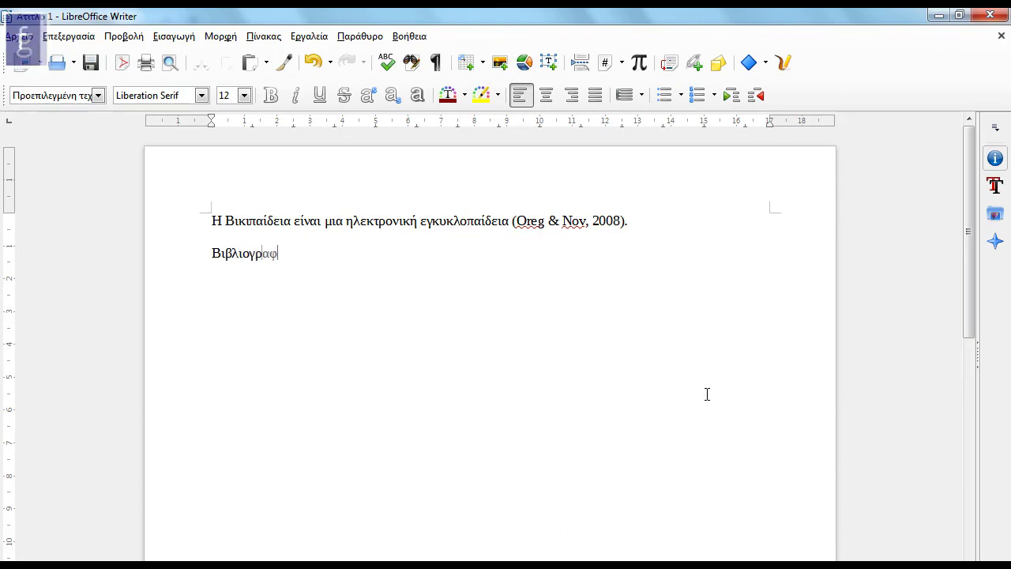
pyautogui.press('Return')
pyautogui.press('Return')
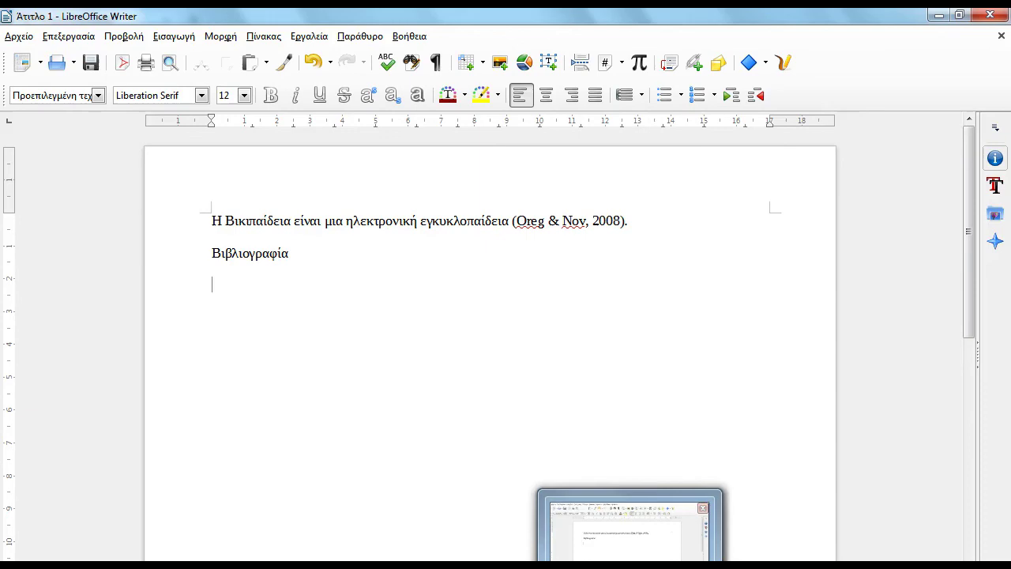
# Switch to Zotero, select all items of the Βικιπαιδιστές collection and copy their bibliography to the clipboard
pyautogui.click(601, 529)
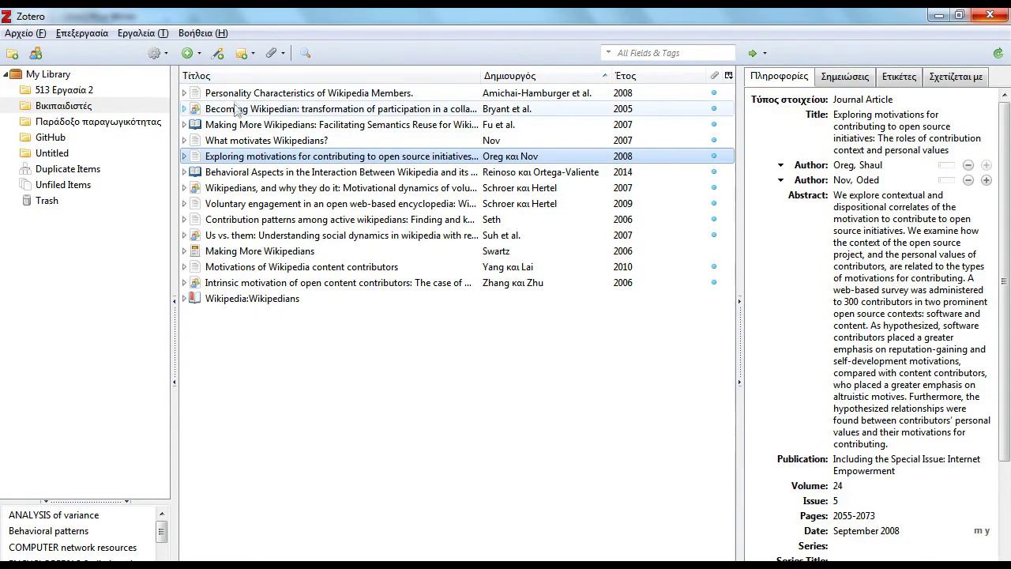
pyautogui.click(238, 93)
pyautogui.keyDown('shift'); pyautogui.click(264, 300); pyautogui.keyUp('shift')
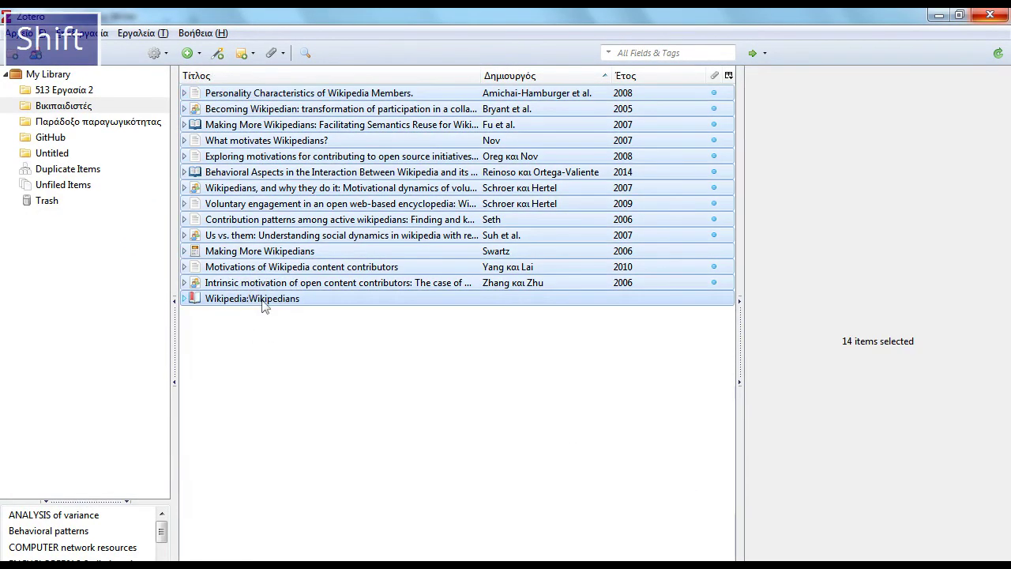
pyautogui.click(99, 35)
pyautogui.click(126, 146)
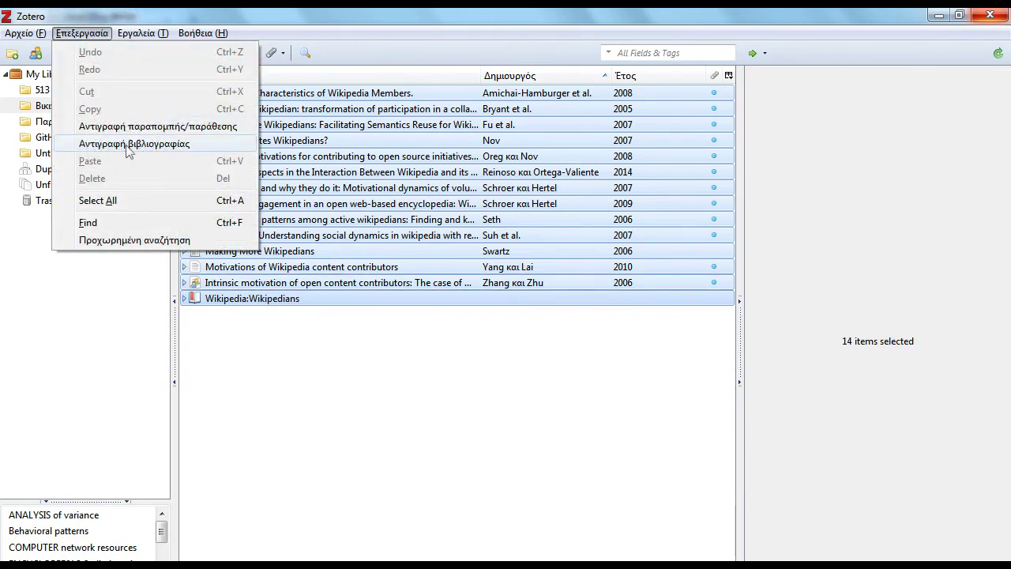
pyautogui.click(129, 151)
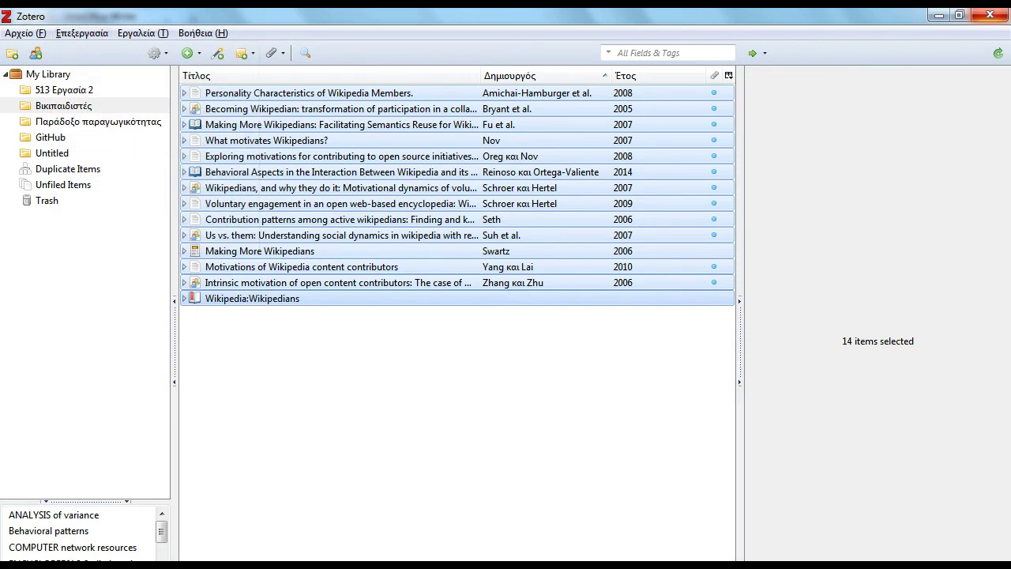
# Switch to LibreOffice Writer and paste the copied bibliography below the "Βιβλιογραφία" heading
pyautogui.click(509, 486)
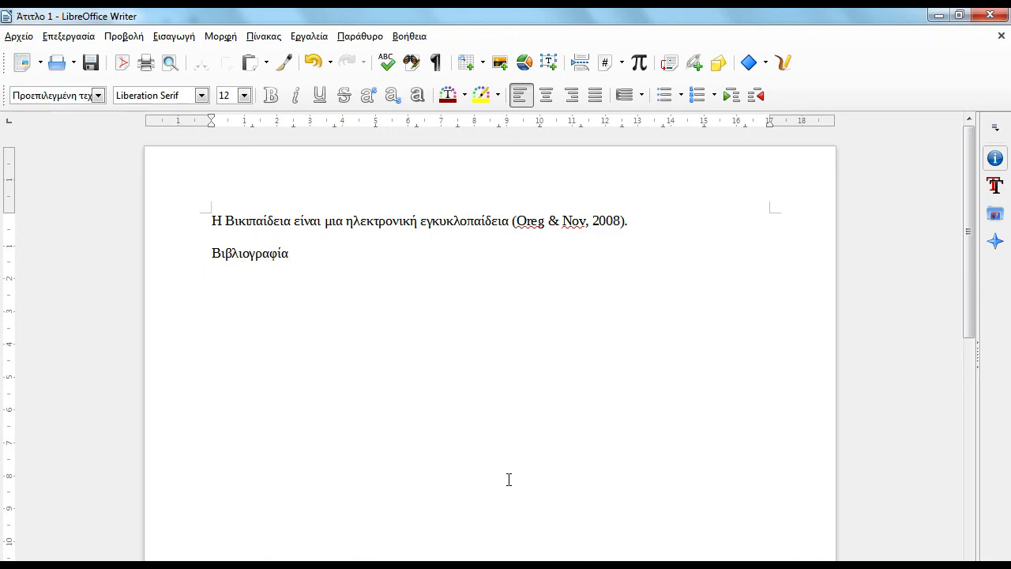
pyautogui.rightClick(354, 306)
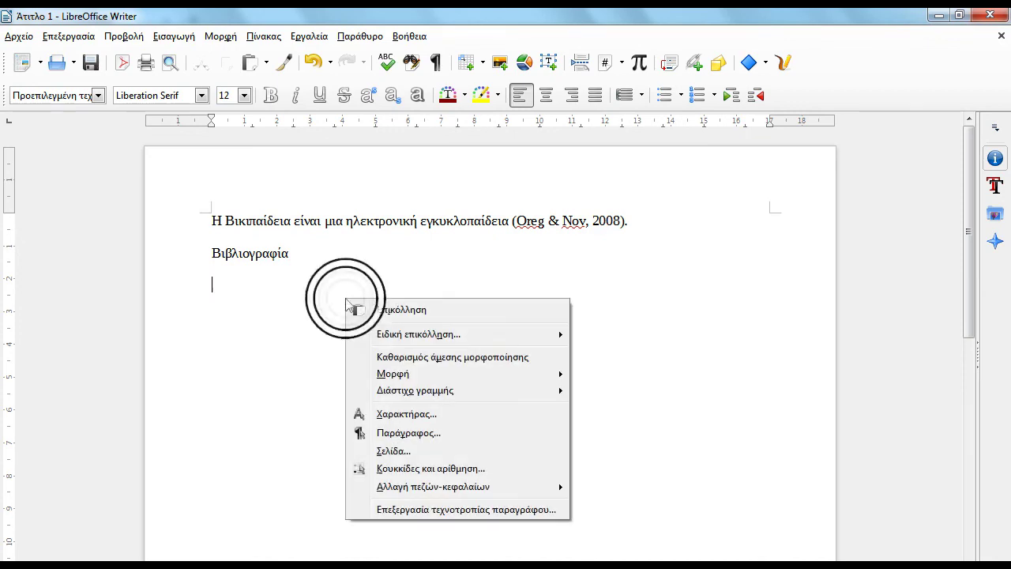
pyautogui.click(408, 316)
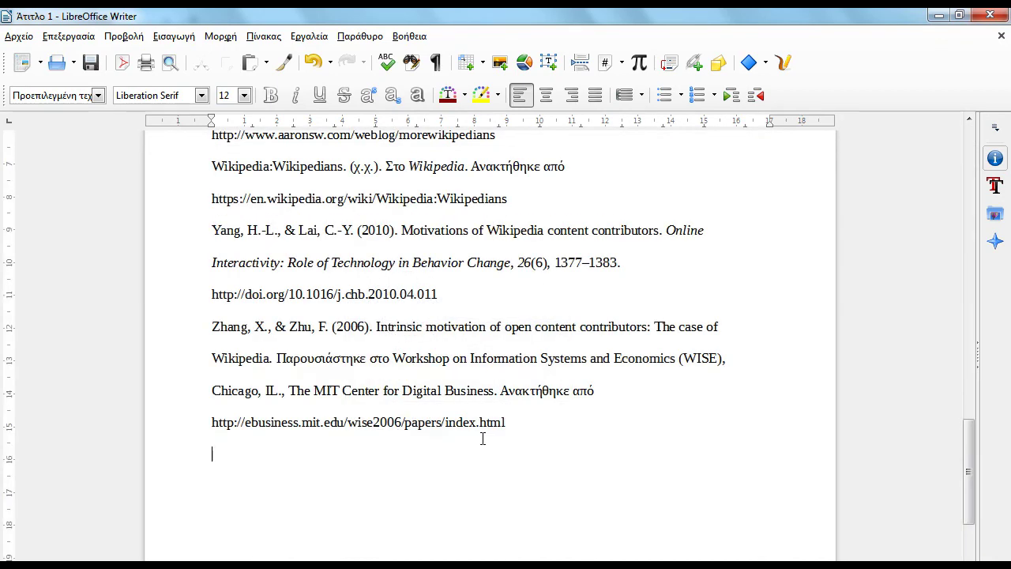
# Select the whole pasted reference list and choose single line spacing (Μονό) in its paragraph settings
pyautogui.scroll(10, 482, 439)
pyautogui.scroll(15, 483, 443)
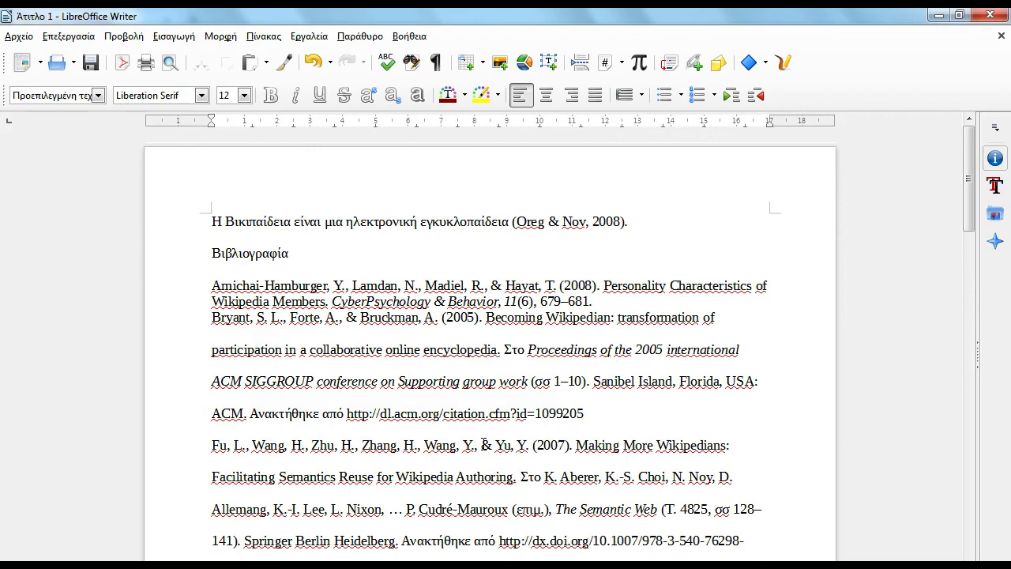
pyautogui.moveTo(204, 286); pyautogui.dragTo(406, 548)
pyautogui.scroll(-3, 419, 553)
pyautogui.scroll(-6, 418, 554)
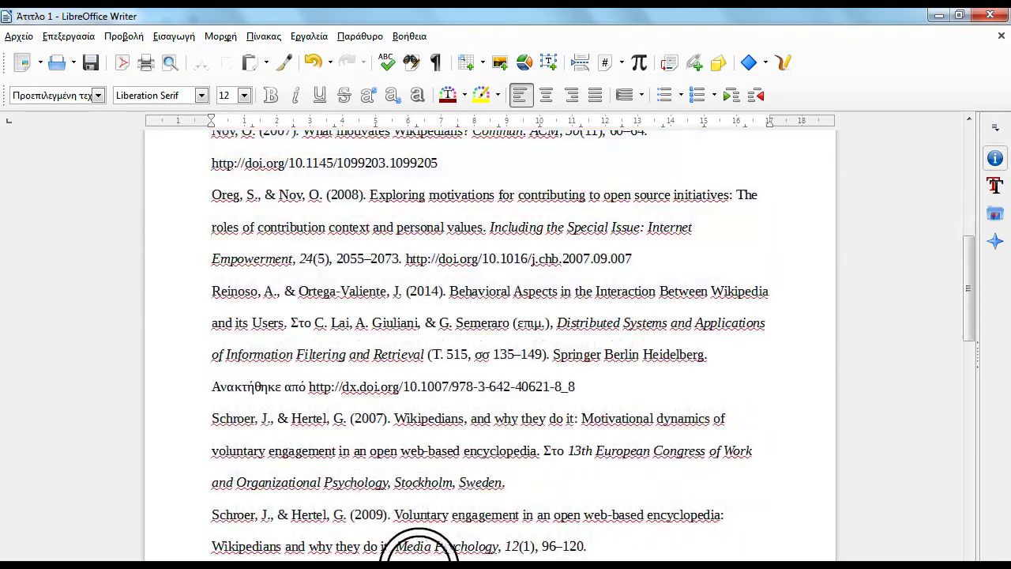
pyautogui.scroll(-4, 419, 551)
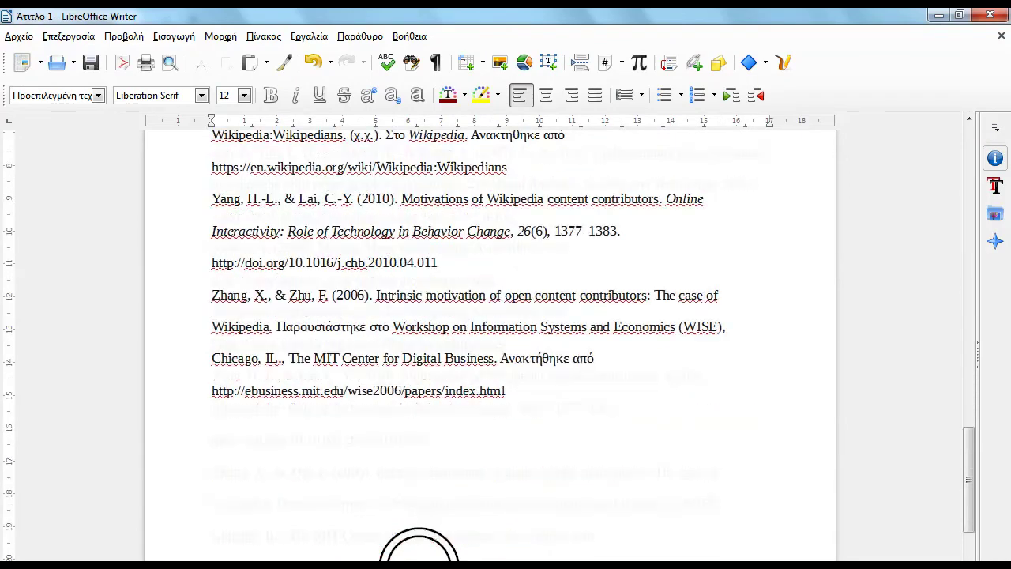
pyautogui.keyDown('shift'); pyautogui.click(537, 401); pyautogui.keyUp('shift')
pyautogui.scroll(4, 401, 405)
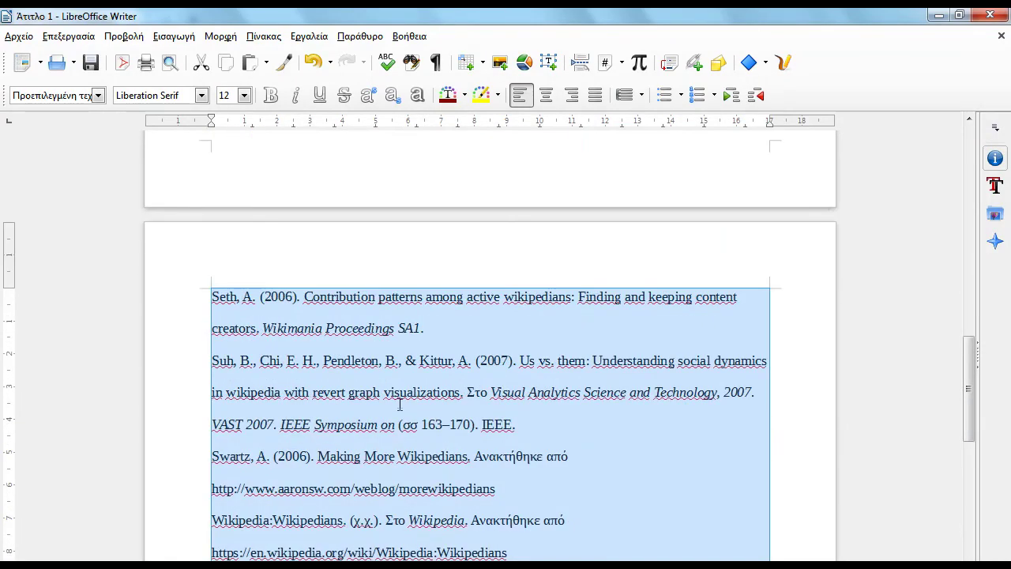
pyautogui.scroll(9, 402, 404)
pyautogui.click(221, 37)
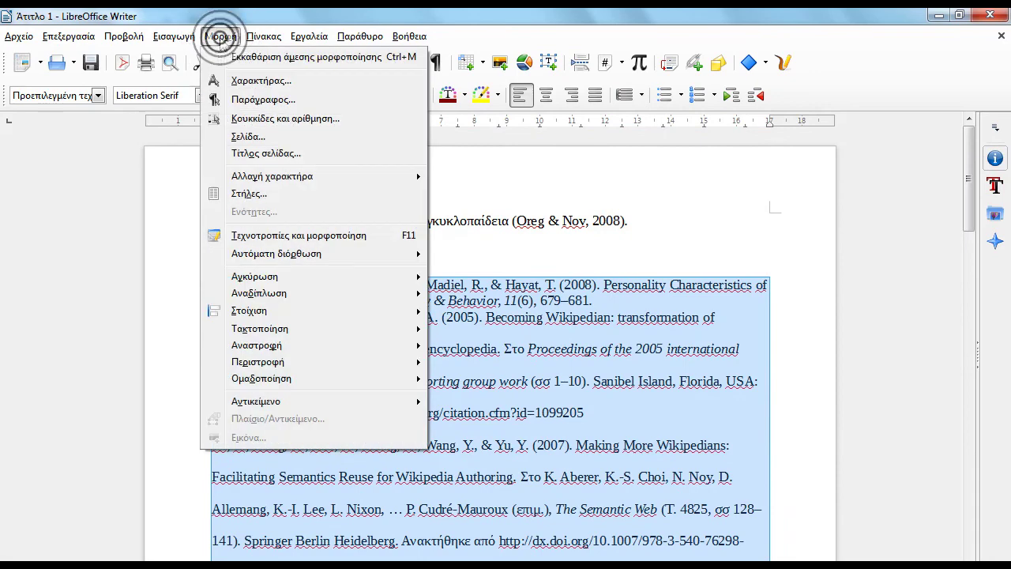
pyautogui.click(266, 100)
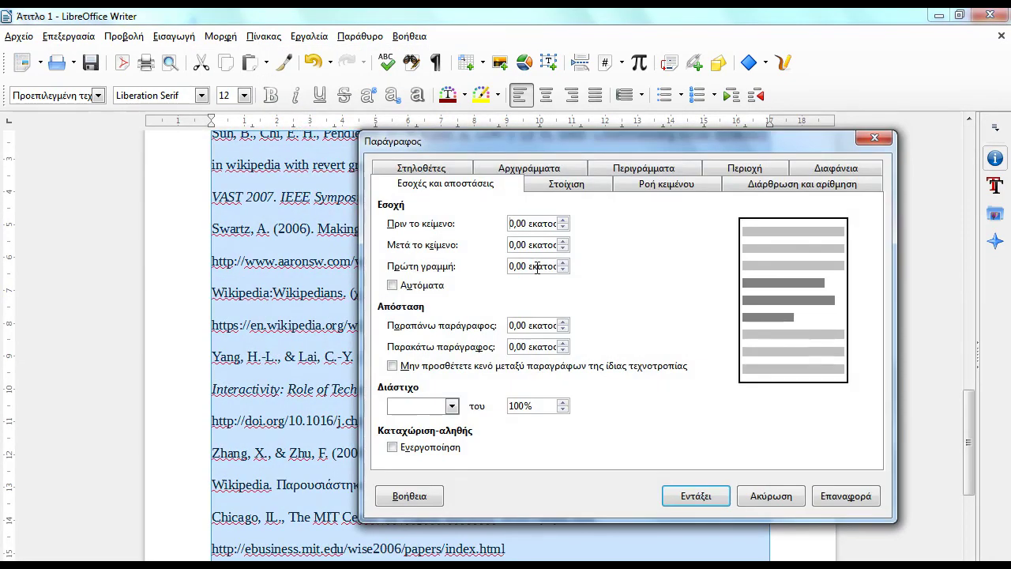
pyautogui.click(452, 406)
pyautogui.click(427, 420)
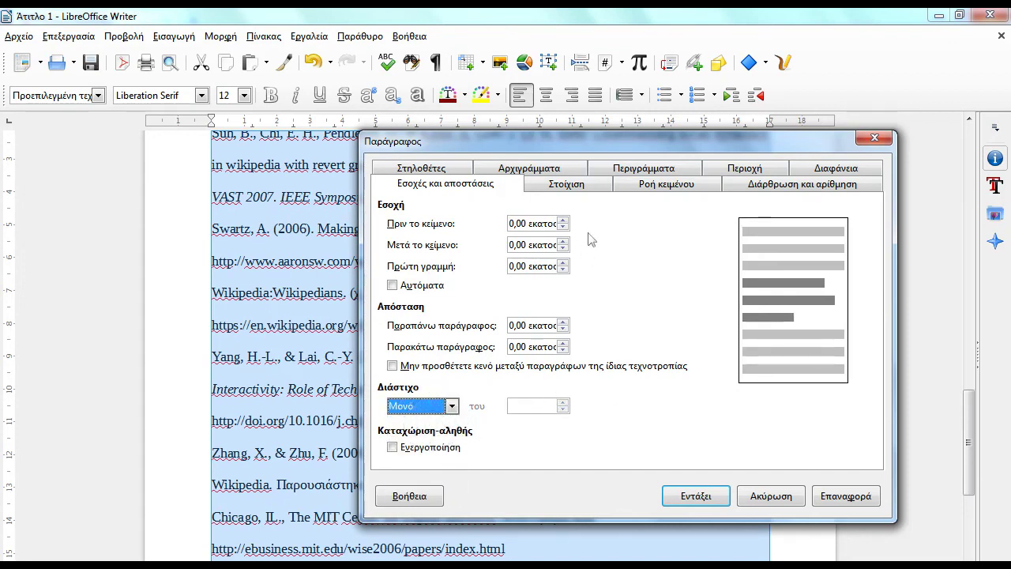
# Give the selected references a hanging indent of 2,54 cm before the text and -2,54 cm on the first line, and apply the paragraph settings
pyautogui.doubleClick(509, 226)
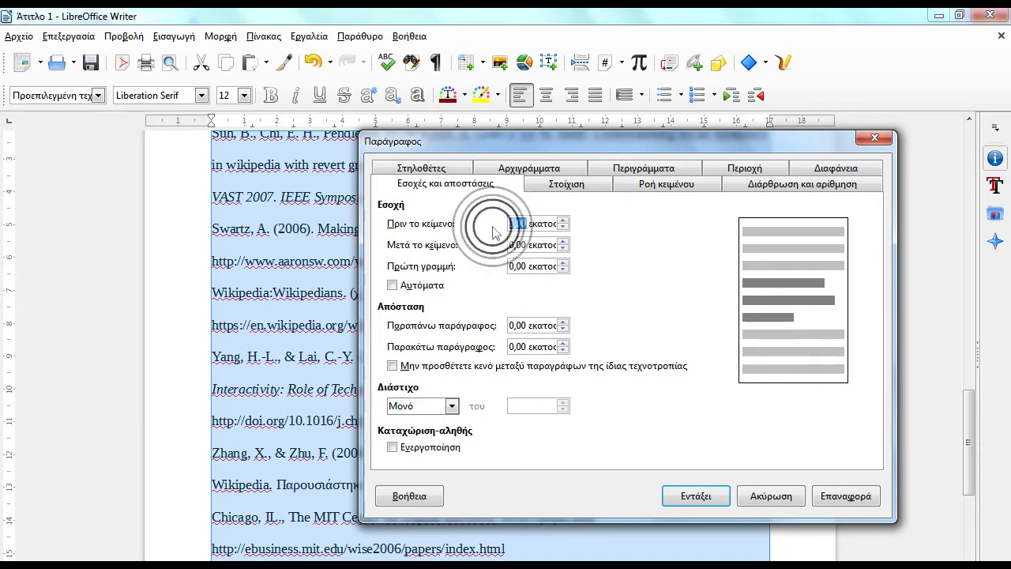
pyautogui.write('2,54')
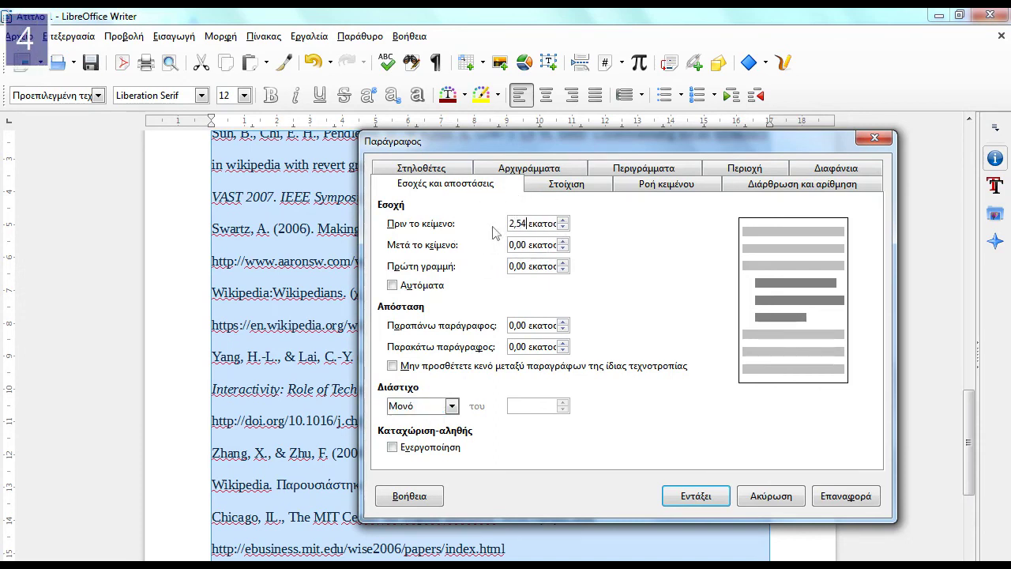
pyautogui.click(527, 265)
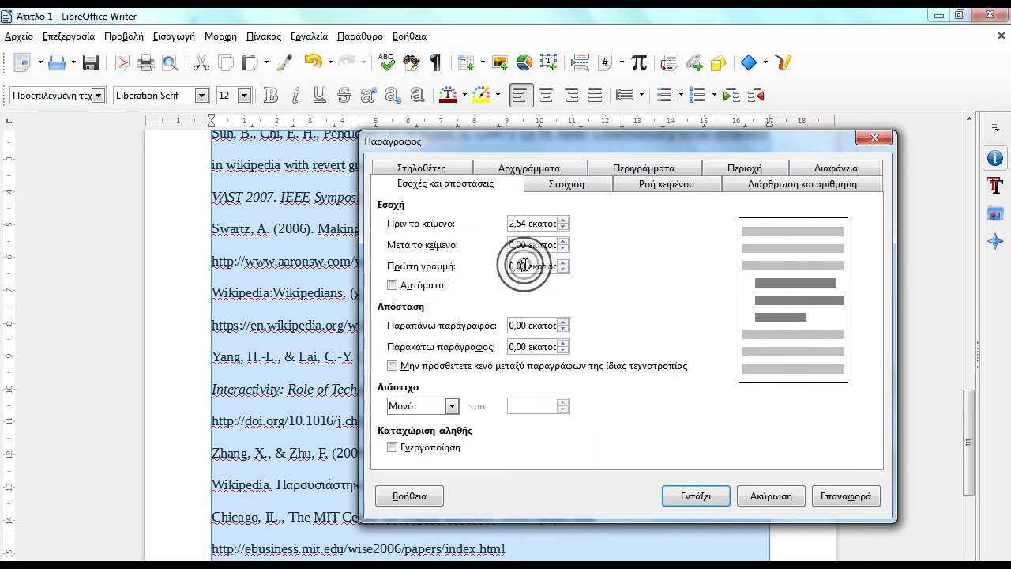
pyautogui.doubleClick(527, 266)
pyautogui.write('-2')
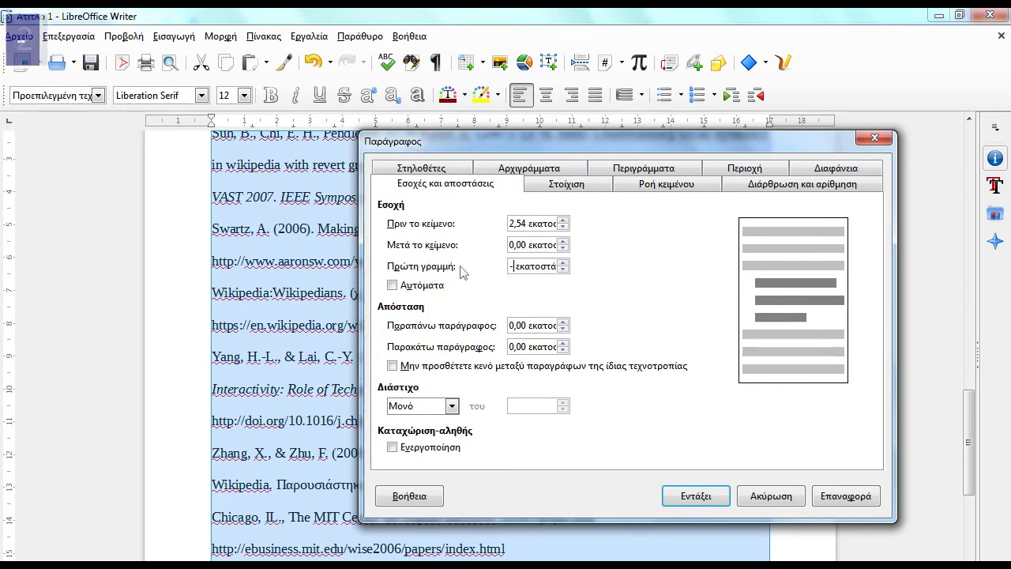
pyautogui.write(',54')
pyautogui.click(691, 495)
pyautogui.scroll(15, 581, 395)
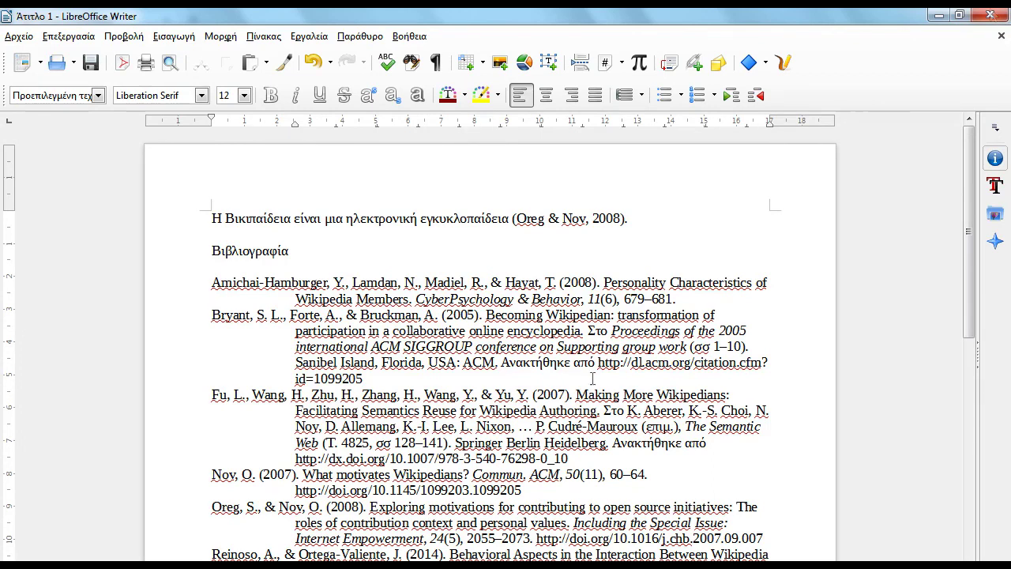
# Minimise Writer, switch to Google Scholar in Firefox and search for "wikipedia"
pyautogui.click(938, 14)
pyautogui.click(596, 374)
pyautogui.click(461, 351)
pyautogui.click(306, 233)
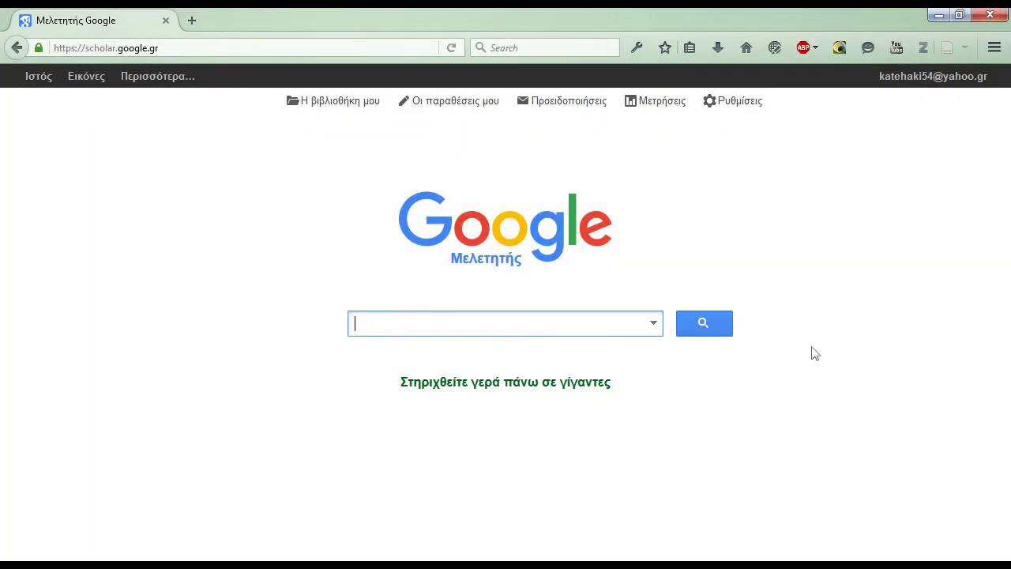
pyautogui.hotkey('alt', 'shift')
pyautogui.write('ΐκ')
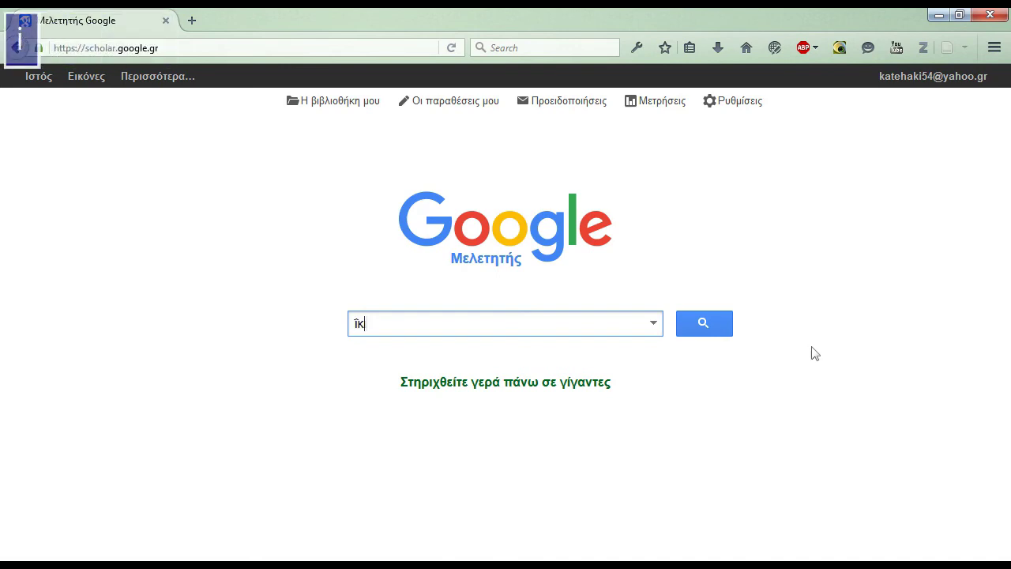
pyautogui.press('BackSpace')
pyautogui.hotkey('shift', 'alt')
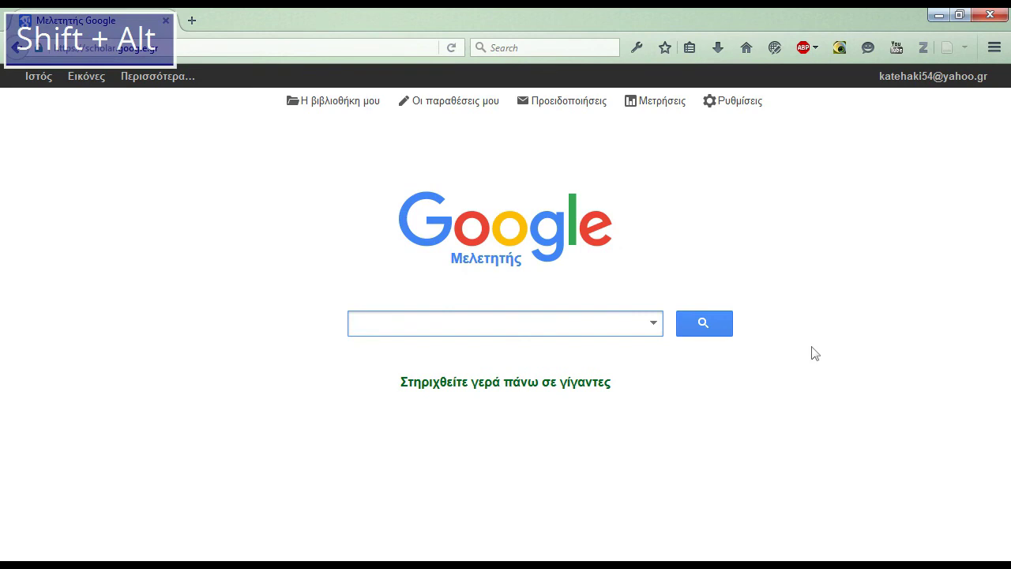
pyautogui.write('Wiki')
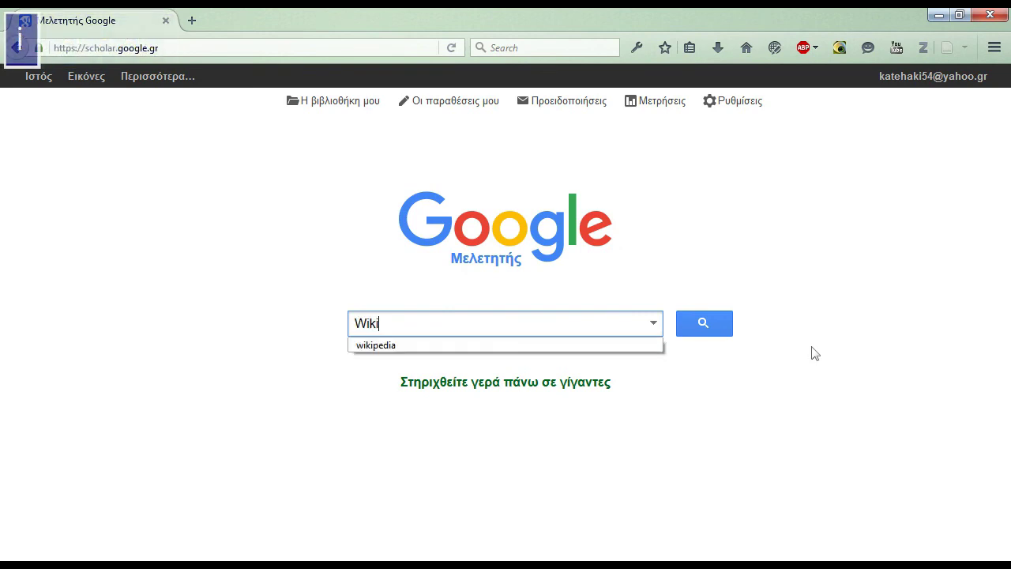
pyautogui.click(603, 348)
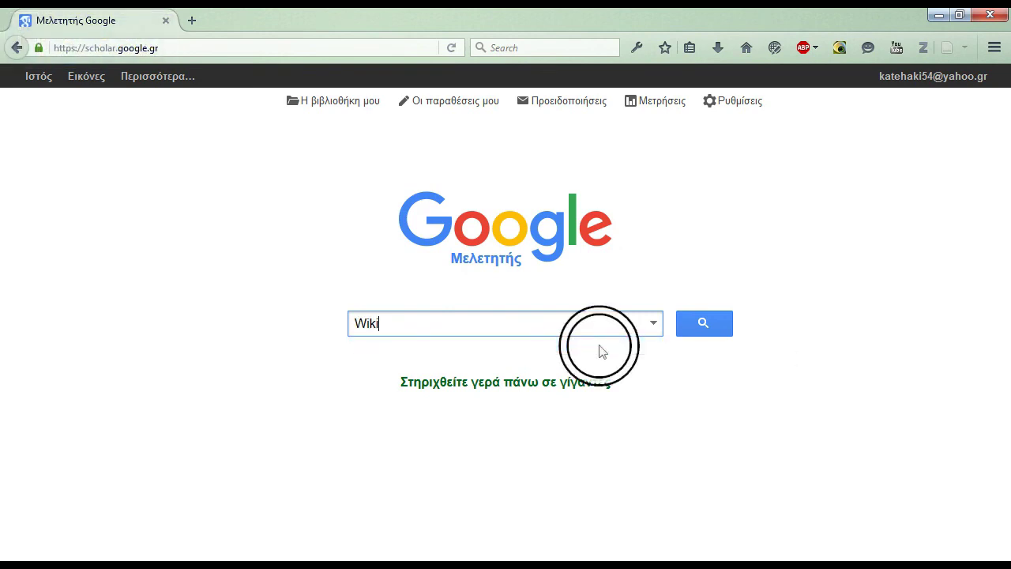
pyautogui.click(704, 323)
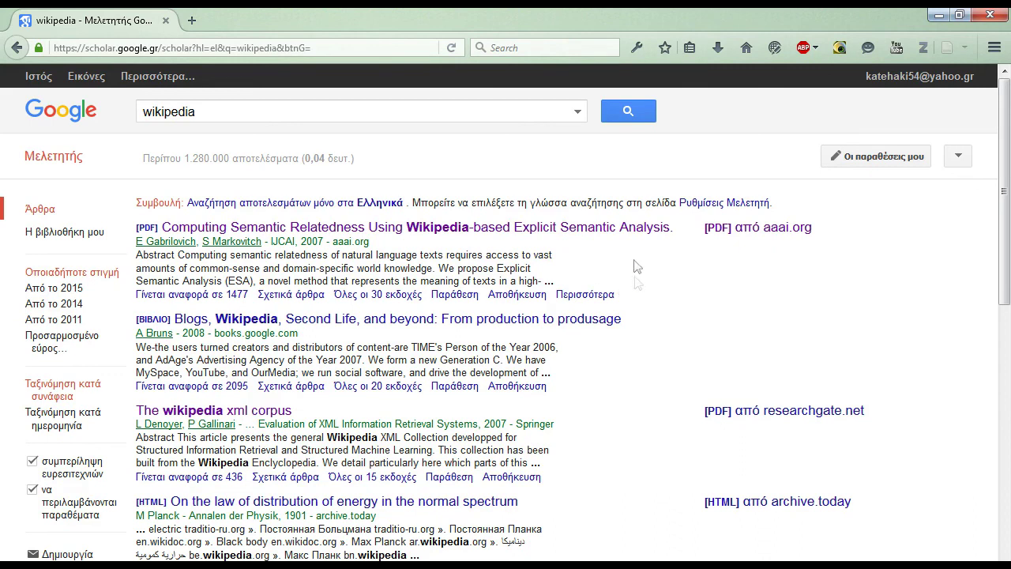
# Export the citation of "Computing Semantic Relatedness Using Wikipedia-based Explicit Semantic Analysis" in RefMan format, saving the file scholar.ris
pyautogui.click(457, 295)
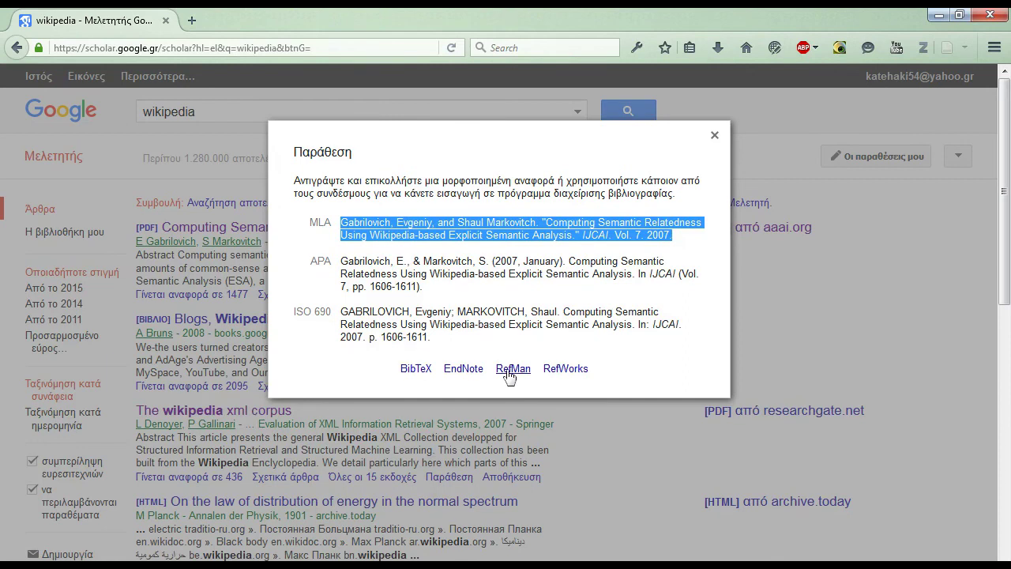
pyautogui.click(508, 370)
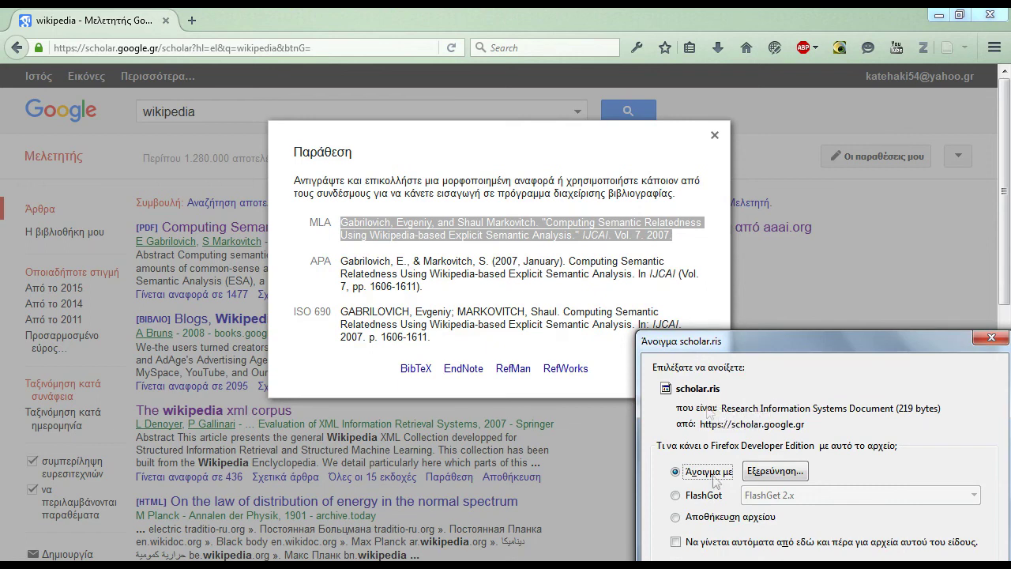
pyautogui.click(731, 518)
pyautogui.press('Return')
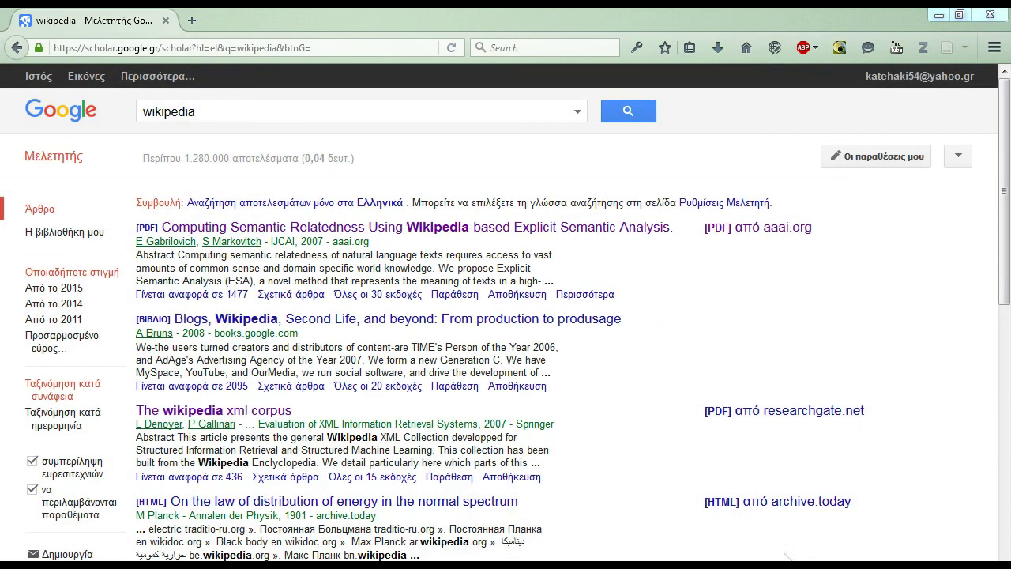
# Switch to Zotero, import the file scholar.ris from the Λήψεις folder and select the imported item
pyautogui.click(671, 120)
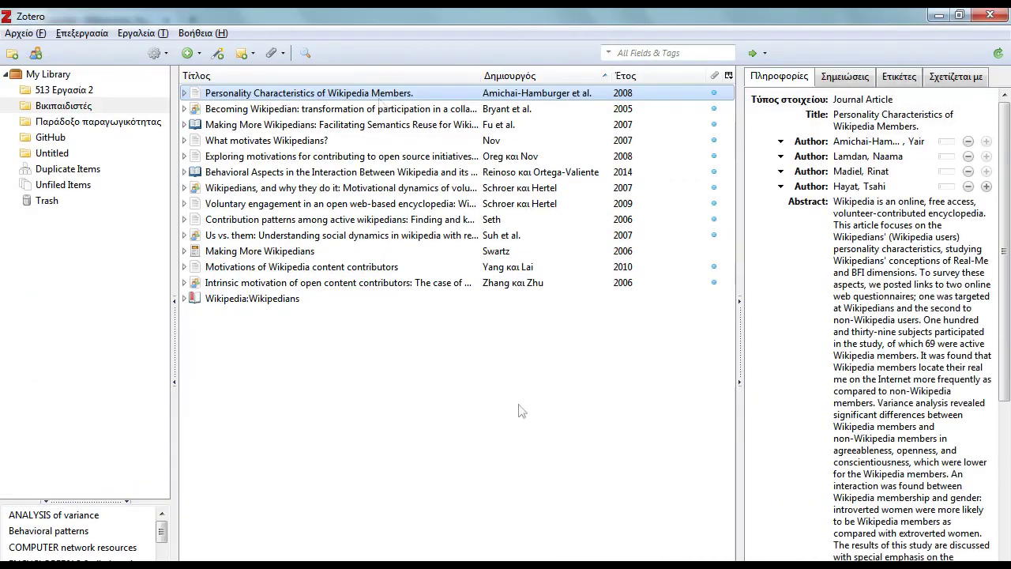
pyautogui.click(22, 35)
pyautogui.click(71, 130)
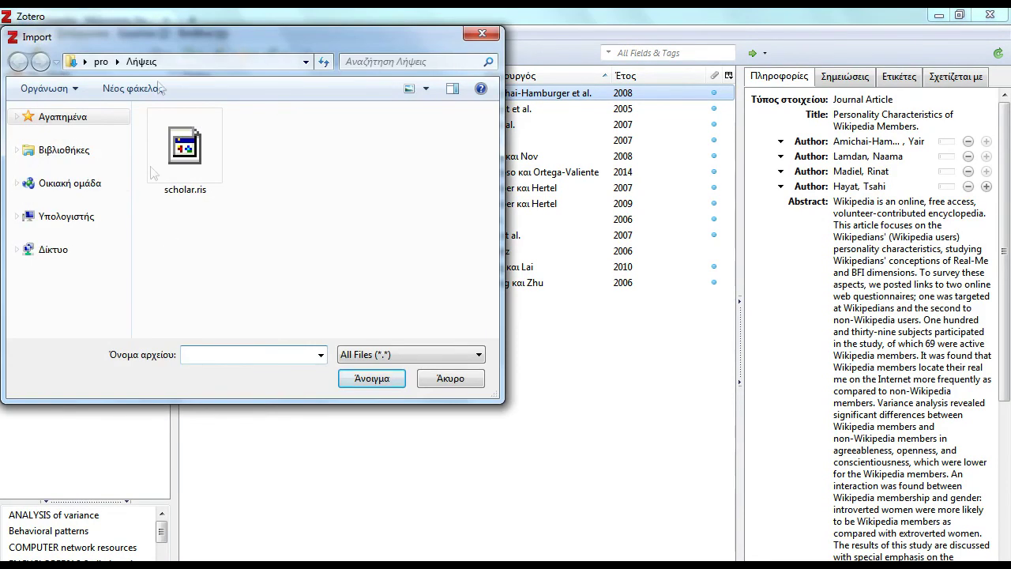
pyautogui.click(188, 155)
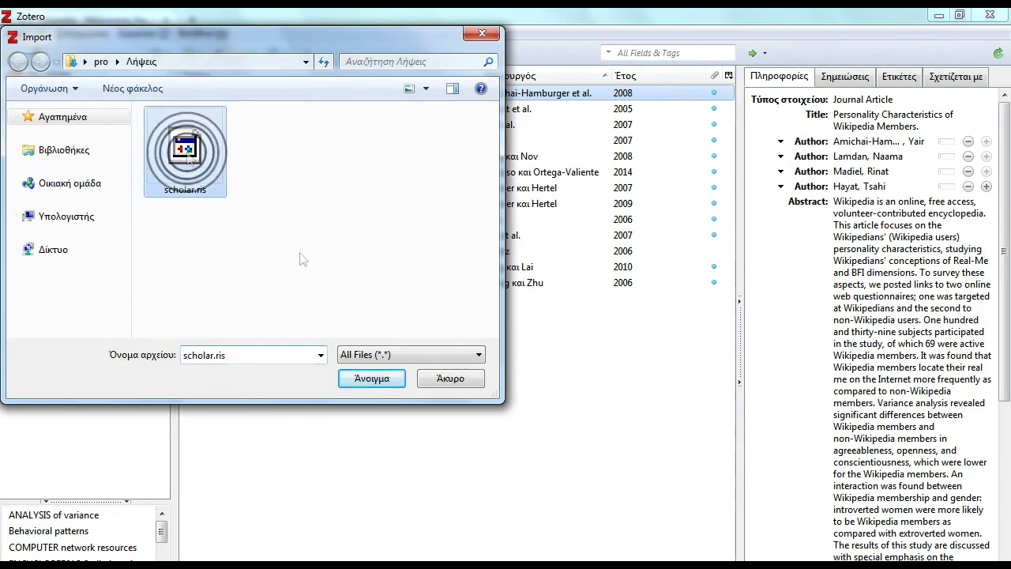
pyautogui.click(373, 379)
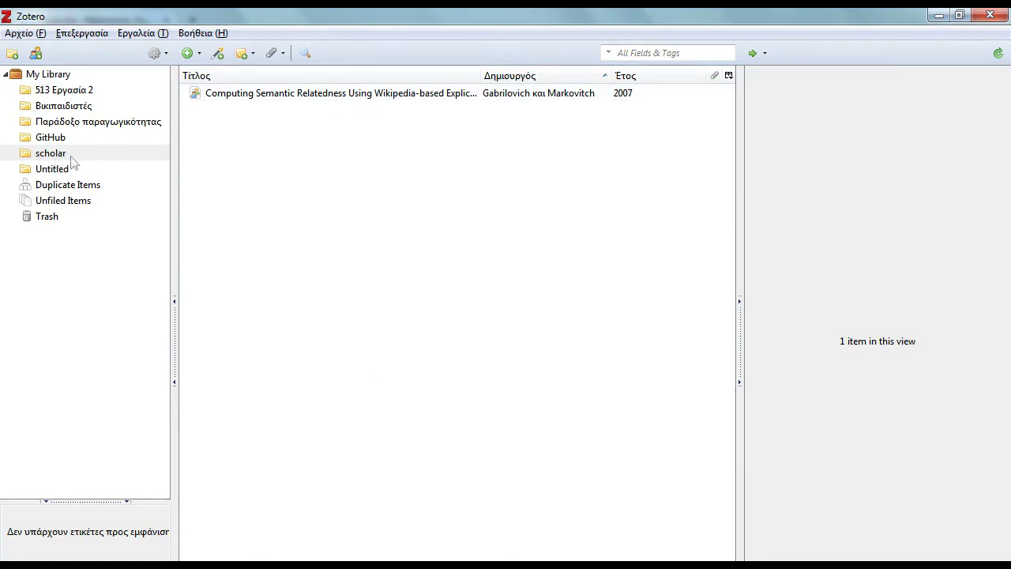
pyautogui.click(278, 95)
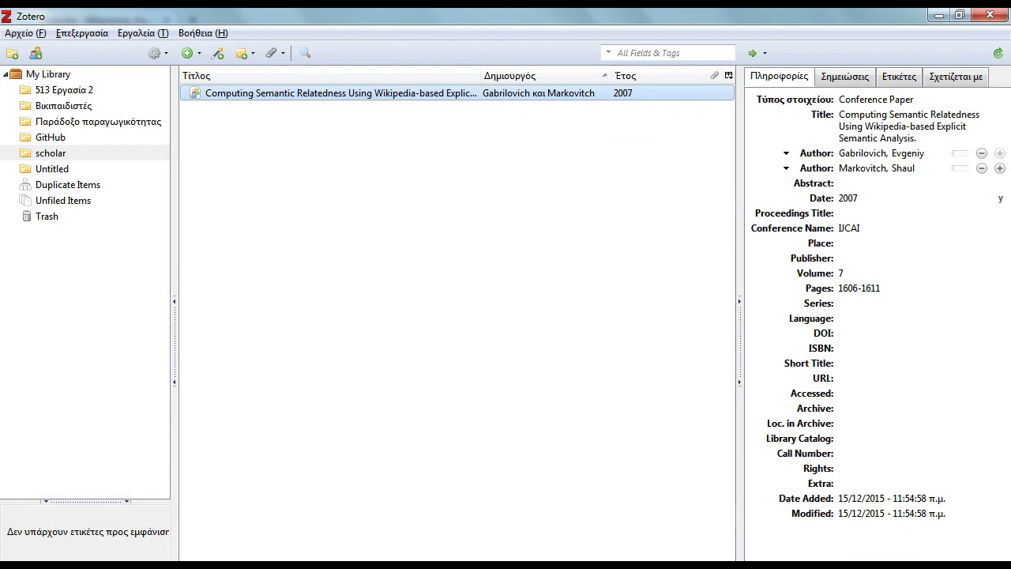
# Switch to Google Scholar in Firefox, list all versions of the first article and open its dl.acm.org page without the subscription pop-up
pyautogui.hotkey('alt', 'Tab')
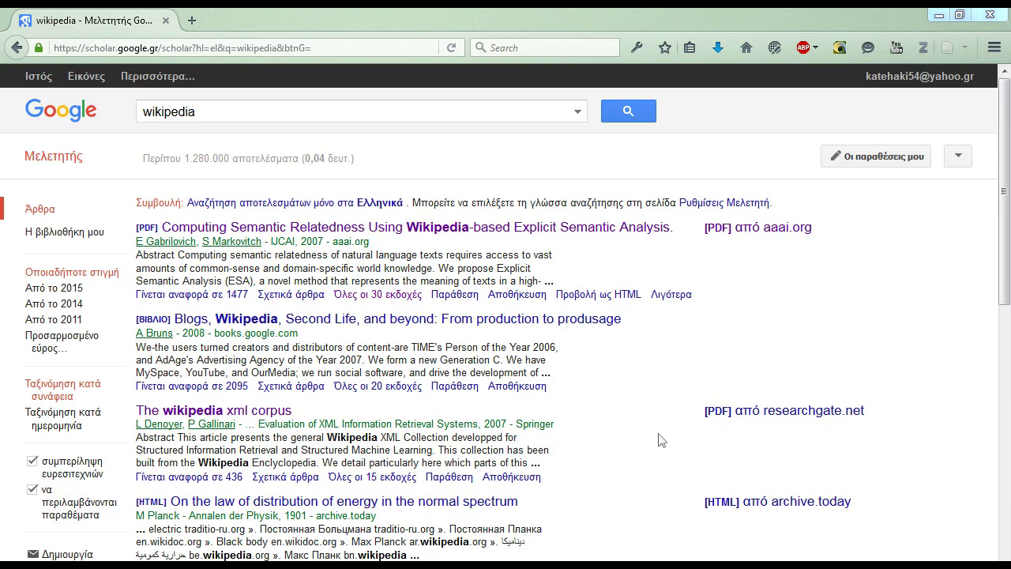
pyautogui.middleClick(379, 294)
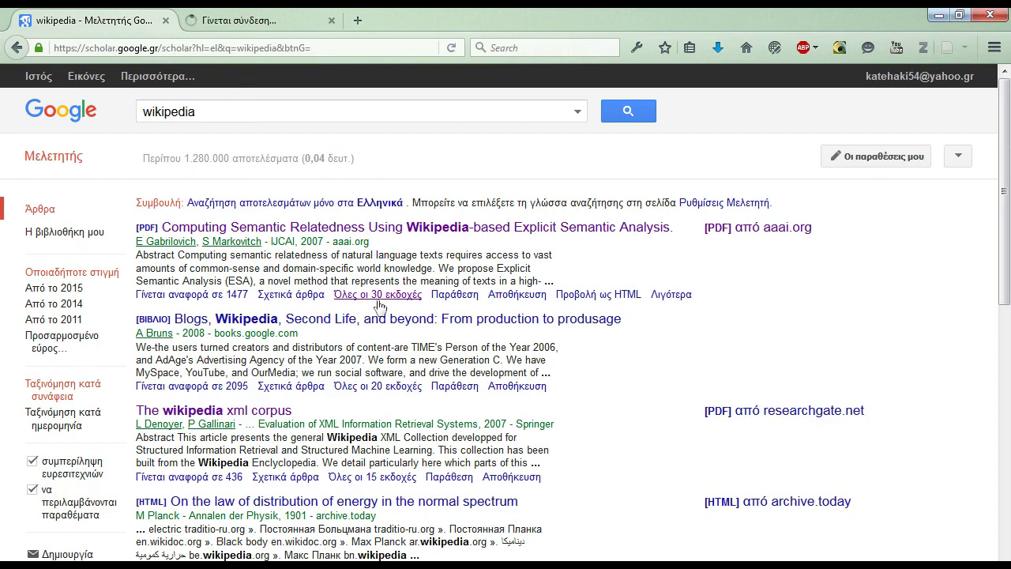
pyautogui.click(222, 17)
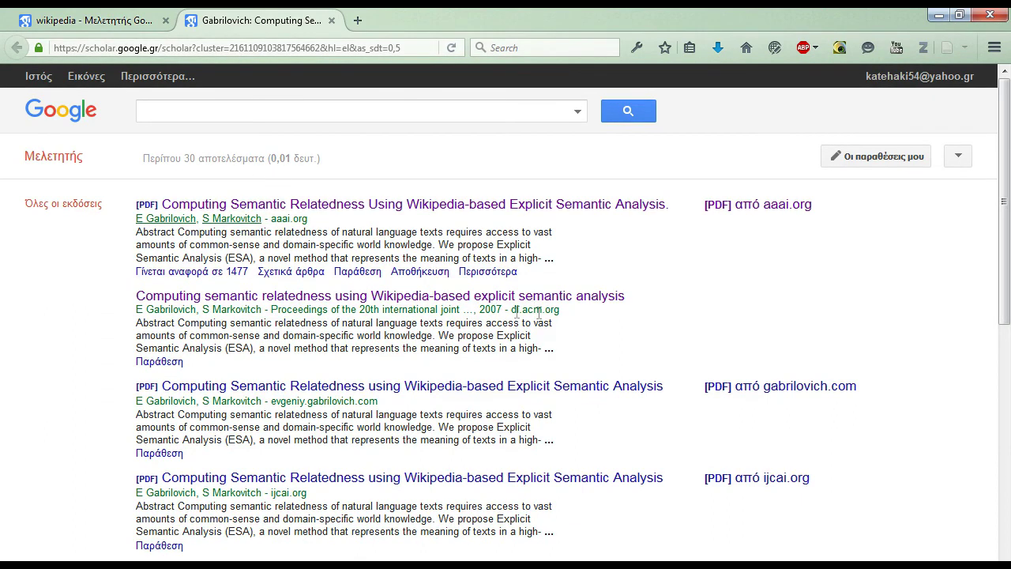
pyautogui.middleClick(401, 301)
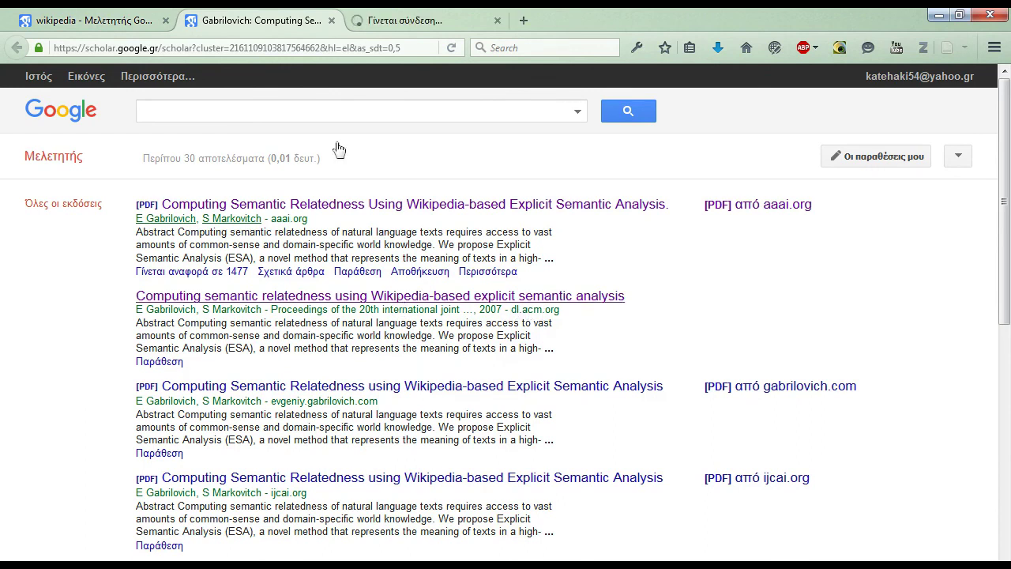
pyautogui.click(416, 22)
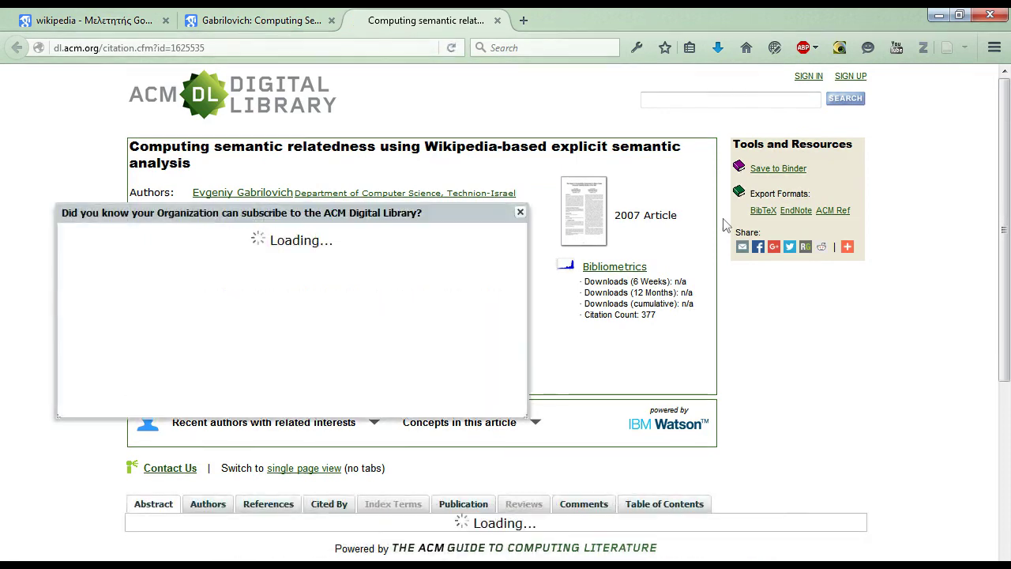
pyautogui.click(519, 214)
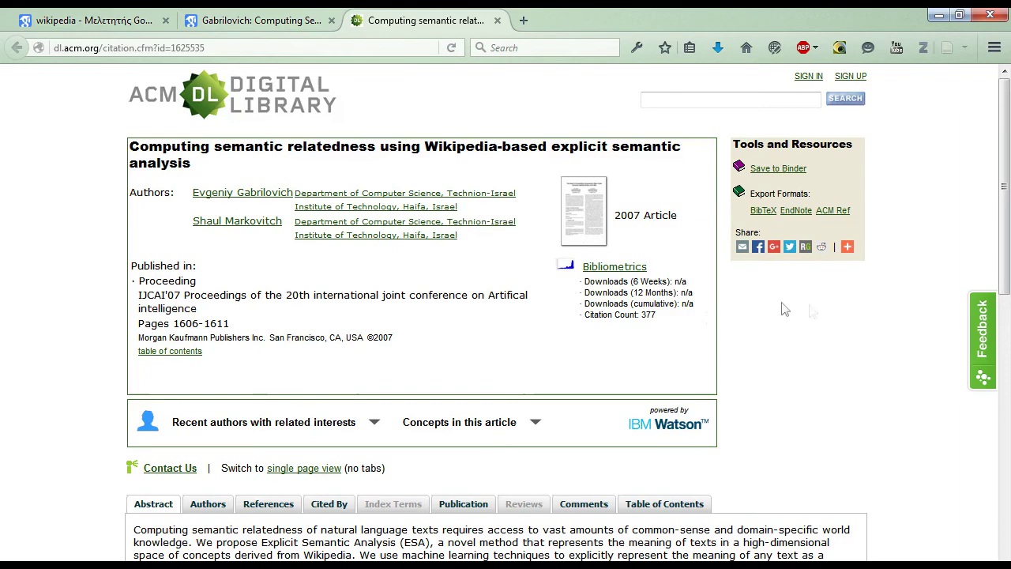
# Copy the full abstract text from the article's ACM Digital Library page
pyautogui.scroll(-3, 842, 317)
pyautogui.moveTo(790, 338); pyautogui.dragTo(127, 260)
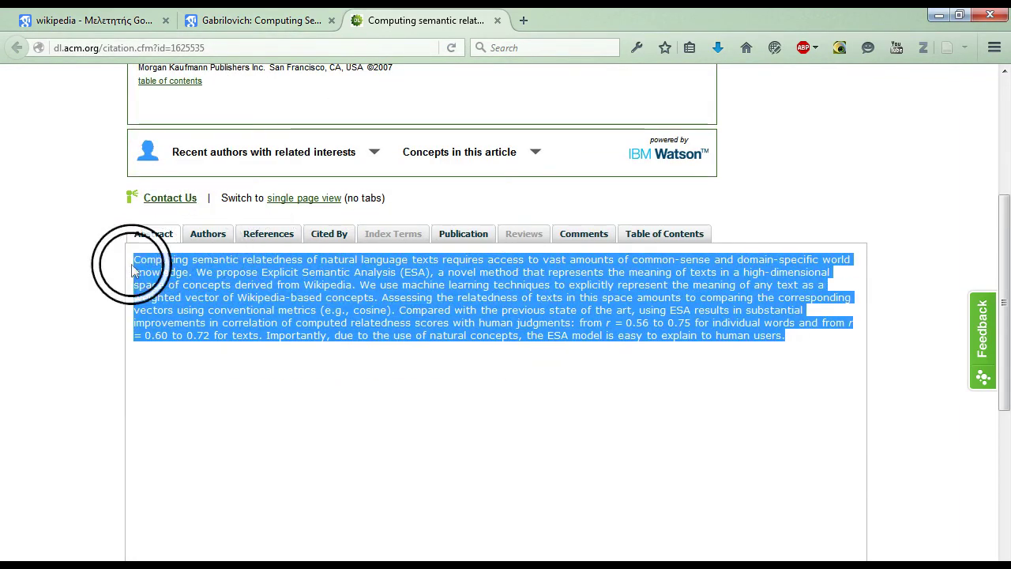
pyautogui.rightClick(218, 273)
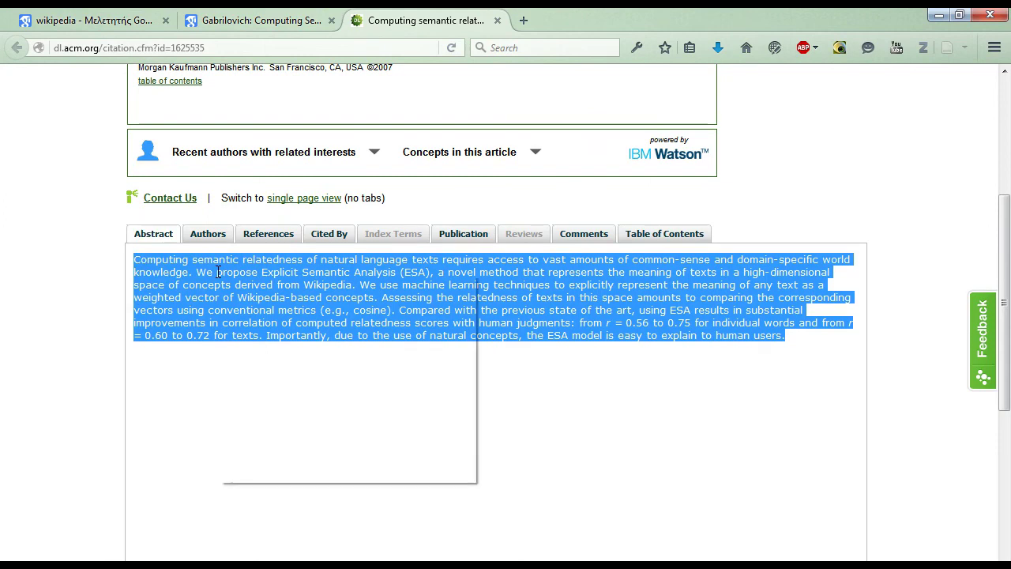
pyautogui.click(269, 285)
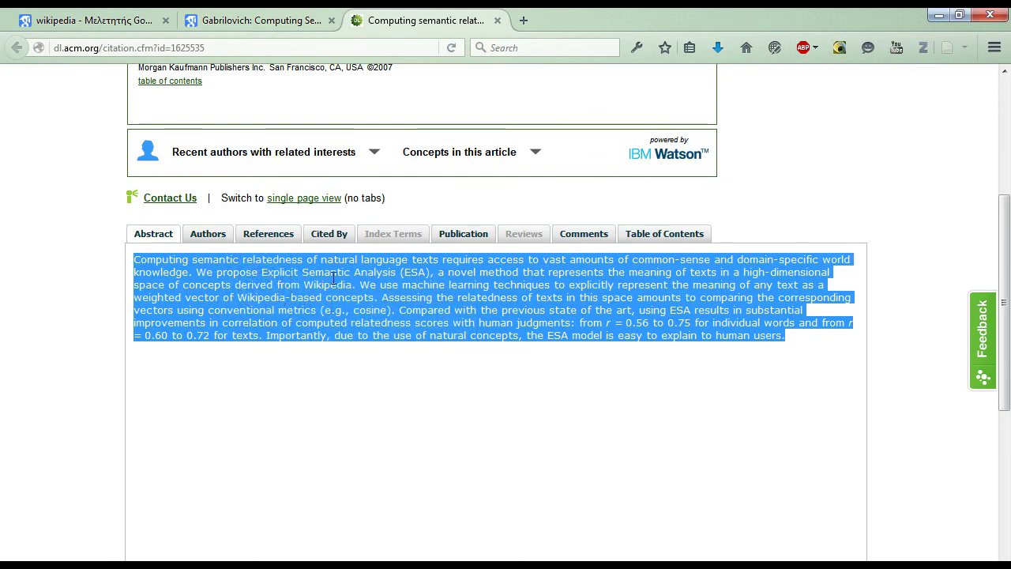
# In Zotero, paste the copied abstract into the Abstract field of the item in the scholar collection
pyautogui.hotkey('ctrl', 'shift', 'z')
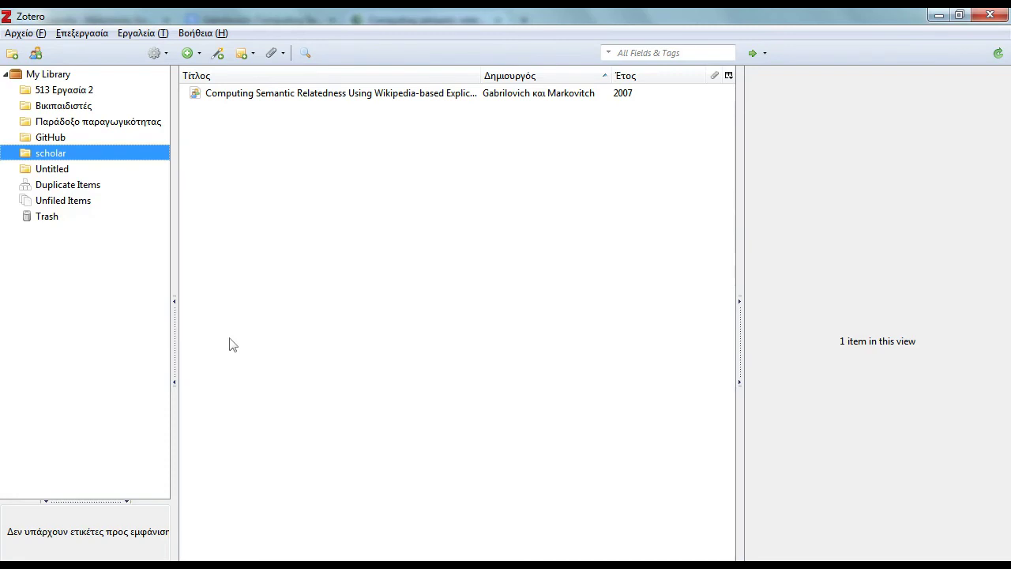
pyautogui.click(374, 101)
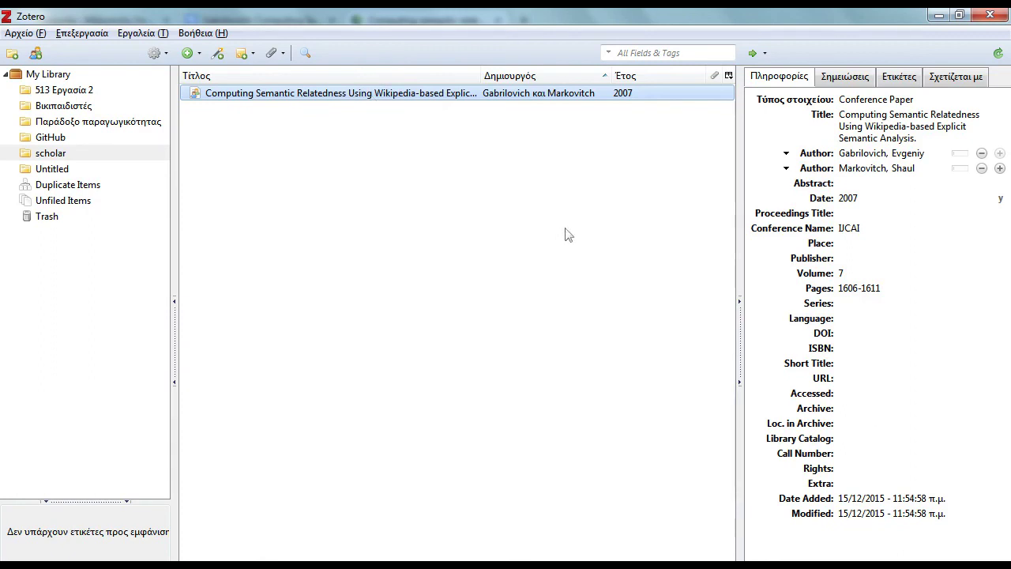
pyautogui.click(858, 184)
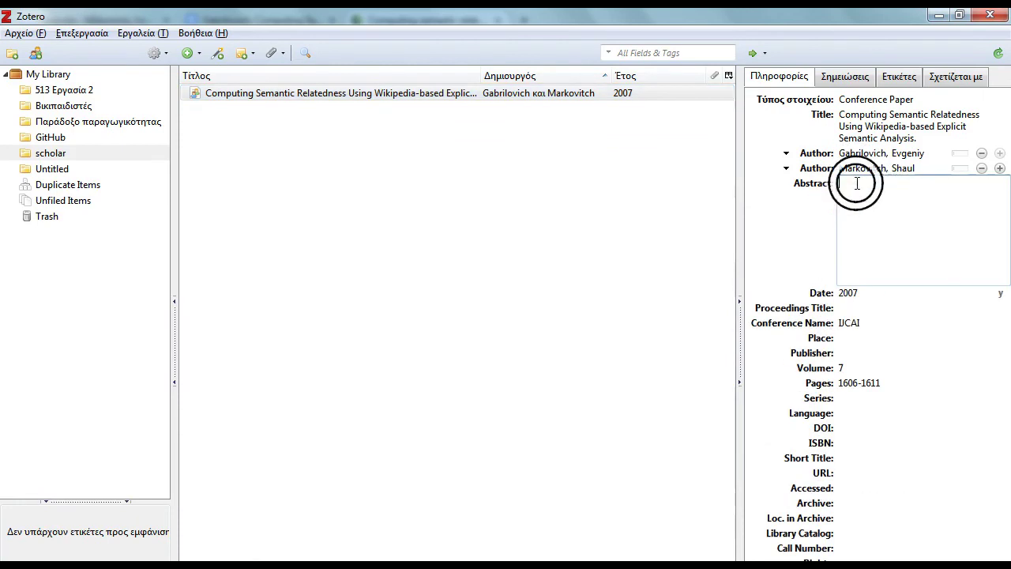
pyautogui.rightClick(898, 215)
pyautogui.click(941, 282)
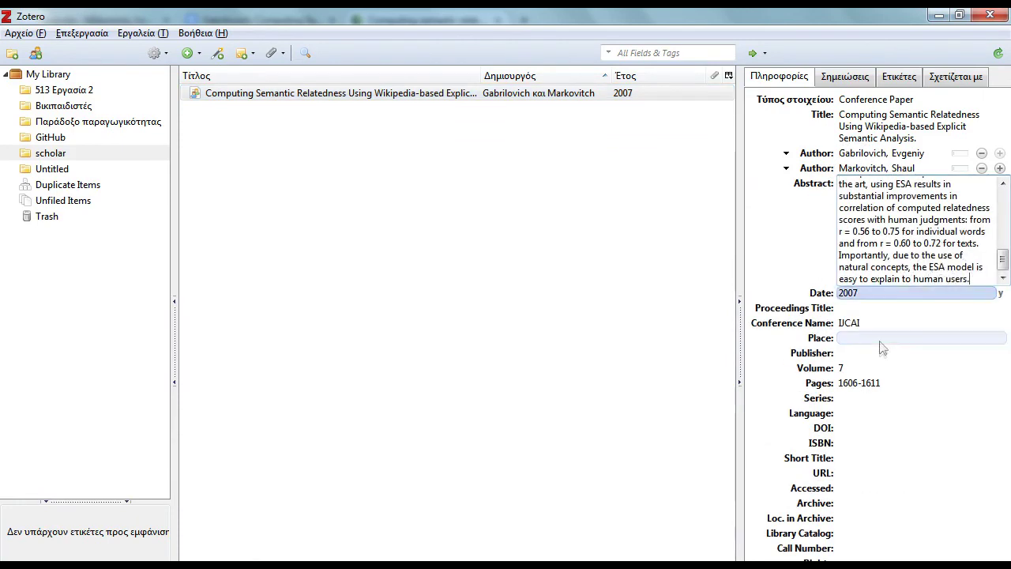
pyautogui.click(625, 264)
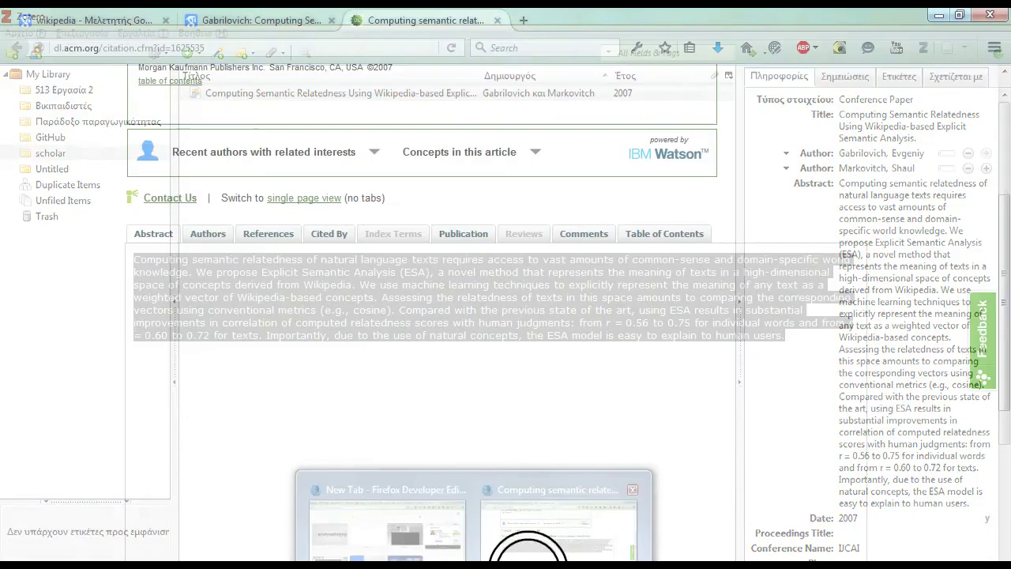
# Bring the aaai.org PDF of the first Google Scholar result into Zotero and attach it to the "Computing Semantic Relatedness" item
pyautogui.click(521, 545)
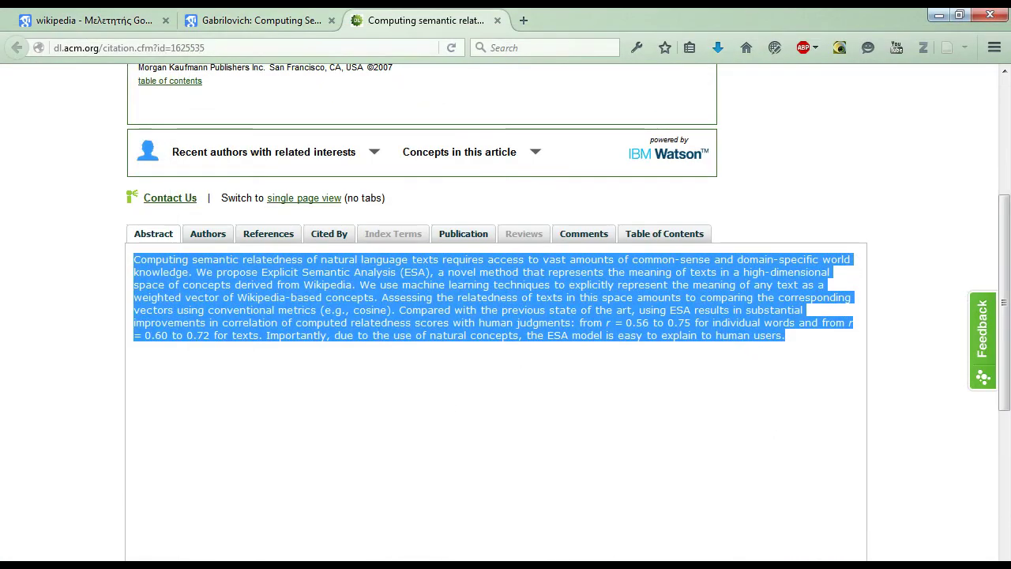
pyautogui.click(85, 24)
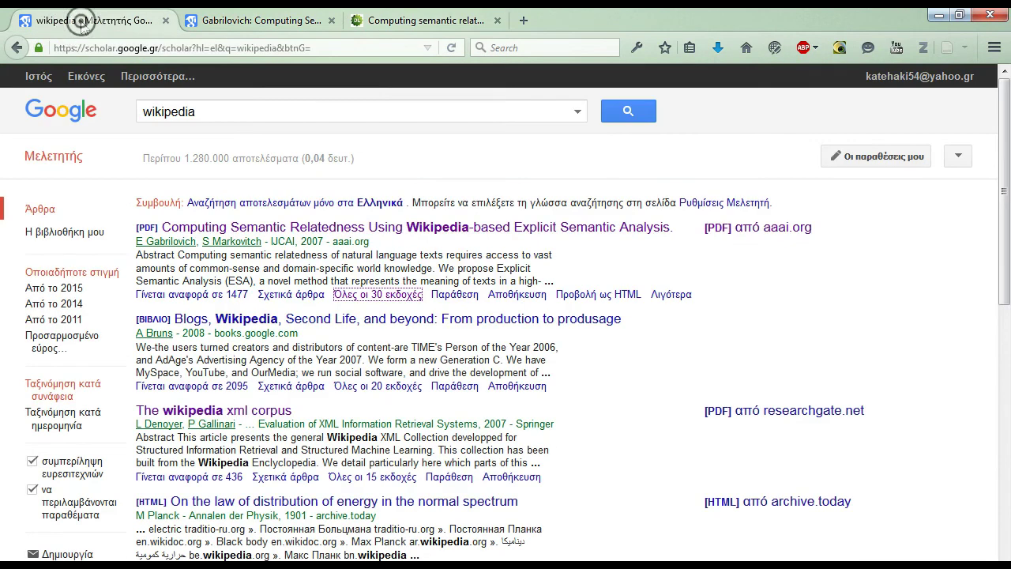
pyautogui.click(749, 227)
pyautogui.click(750, 229)
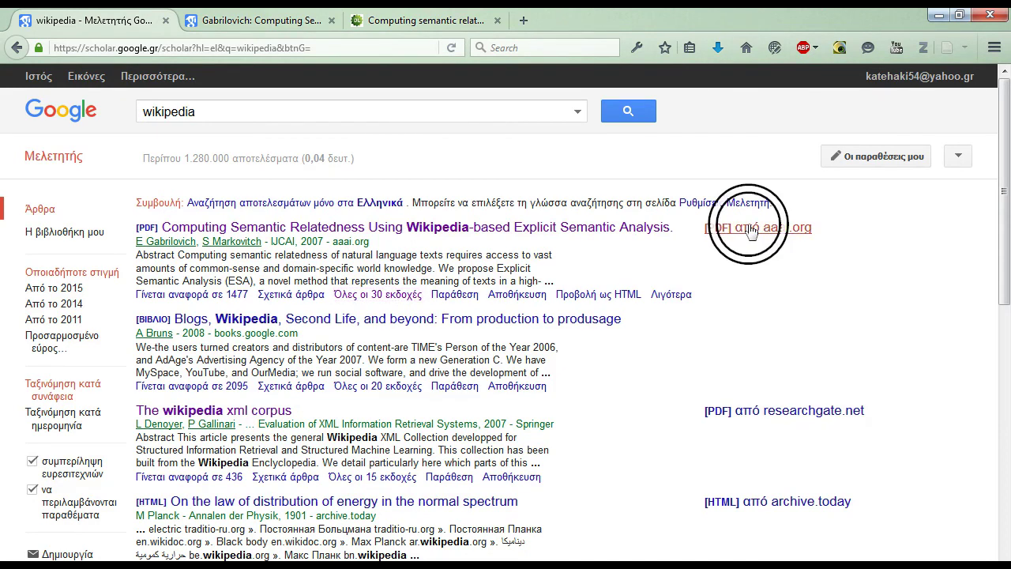
pyautogui.moveTo(751, 229); pyautogui.dragTo(402, 92)
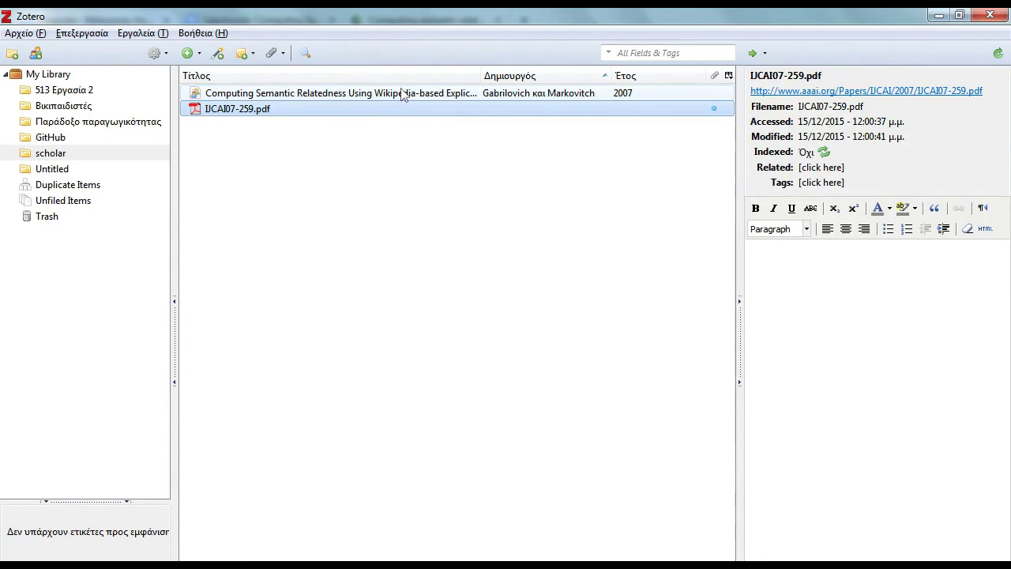
pyautogui.moveTo(245, 118); pyautogui.dragTo(239, 93)
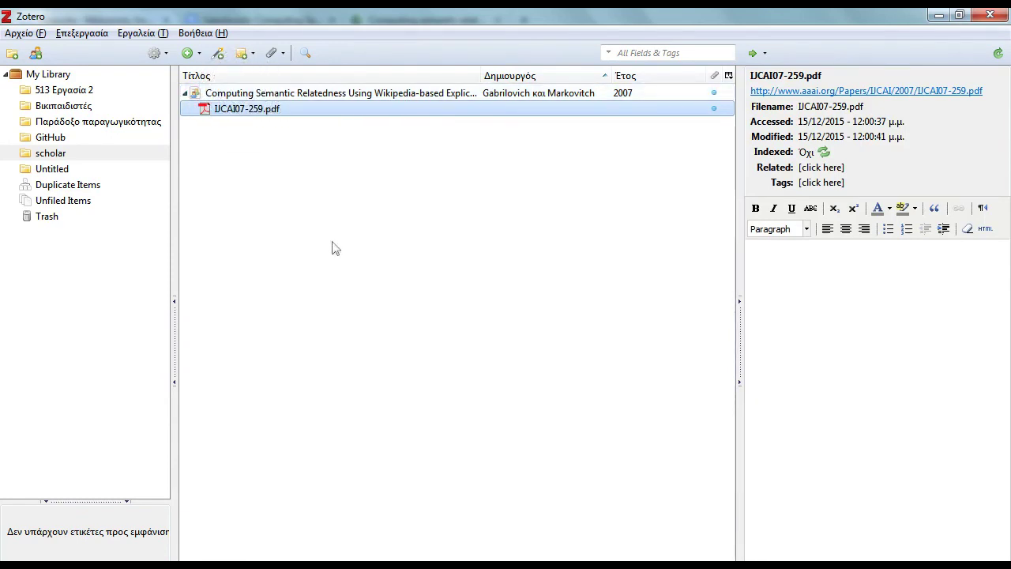
# Show the attached IJCAI07-259.pdf in its storage folder, check the path and minimise the folder window
pyautogui.rightClick(257, 116)
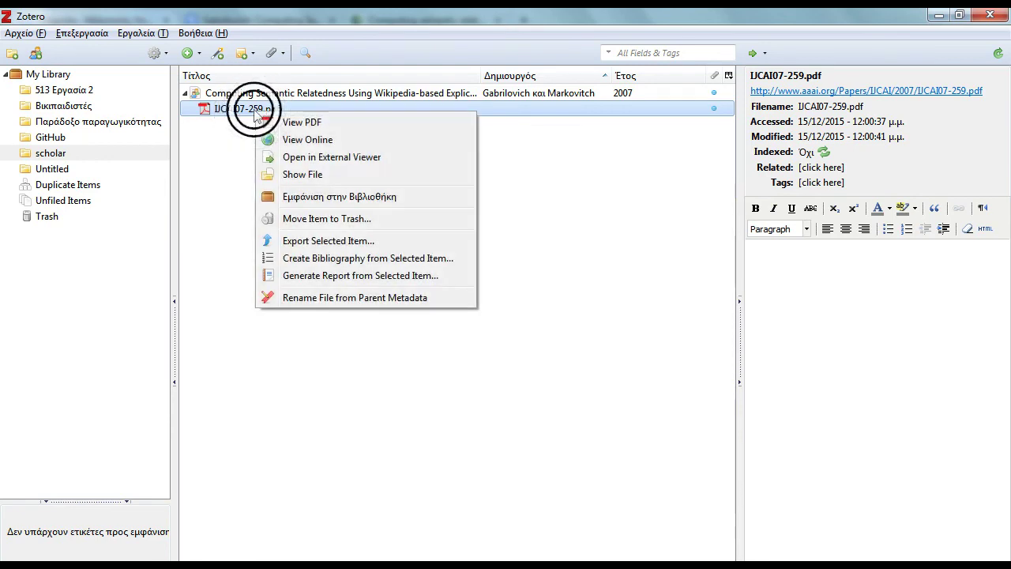
pyautogui.click(318, 178)
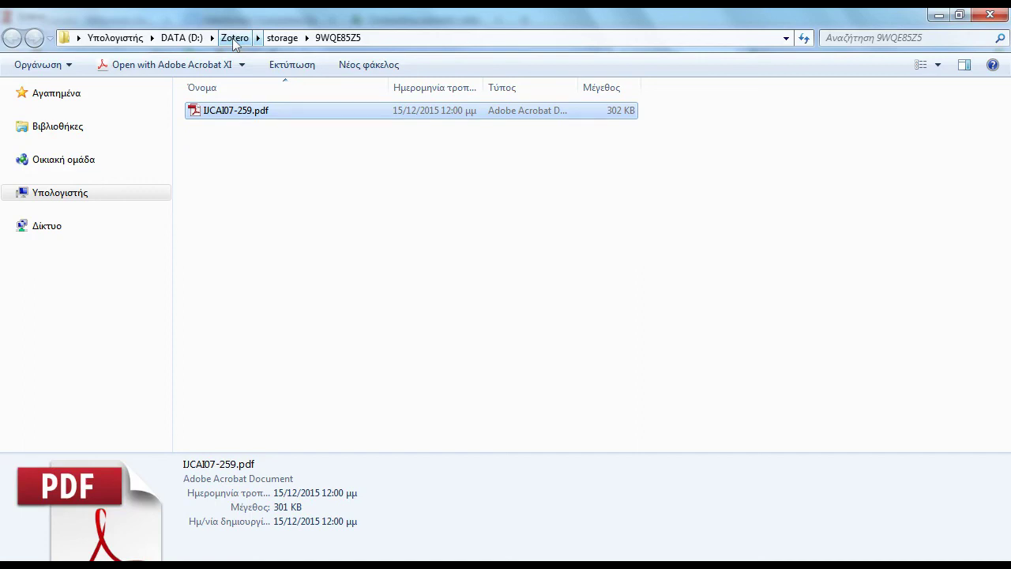
pyautogui.click(934, 15)
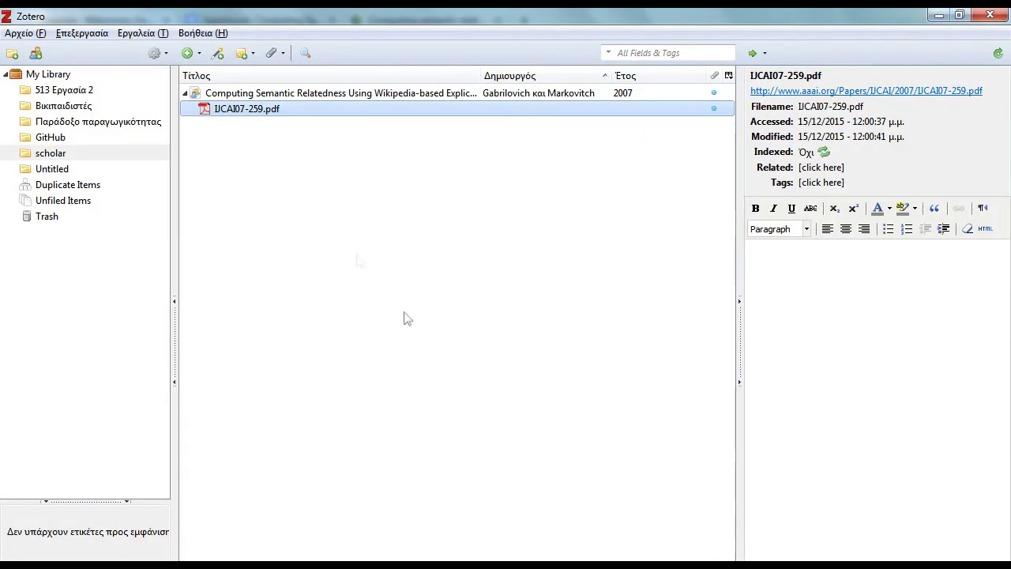
# Collapse the item's attachment and review its title and abstract in the item details
pyautogui.click(184, 94)
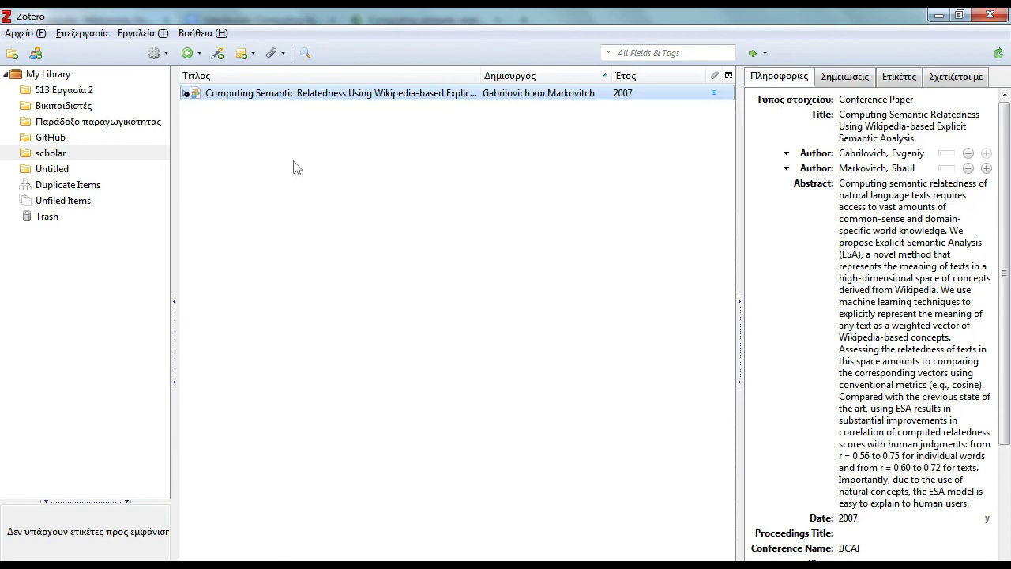
pyautogui.click(858, 118)
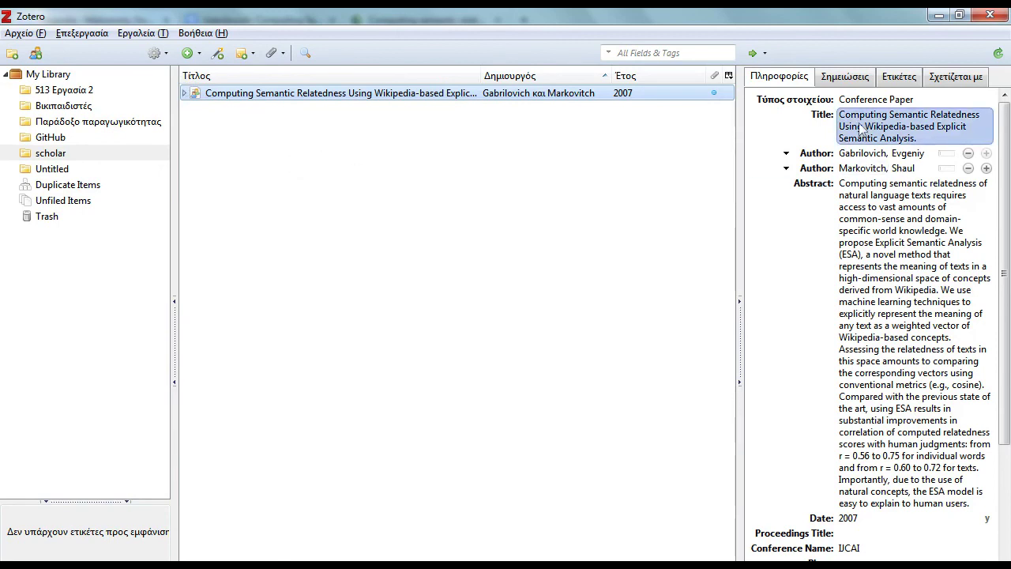
pyautogui.click(887, 423)
pyautogui.click(901, 509)
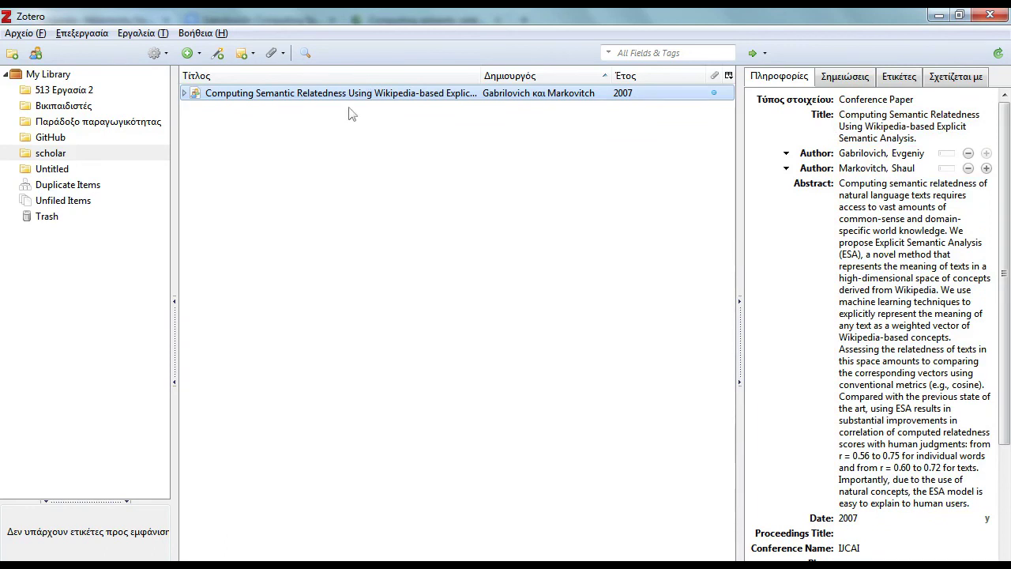
# Open the item's attached PDF in Acrobat, look through its first page and close it
pyautogui.doubleClick(324, 94)
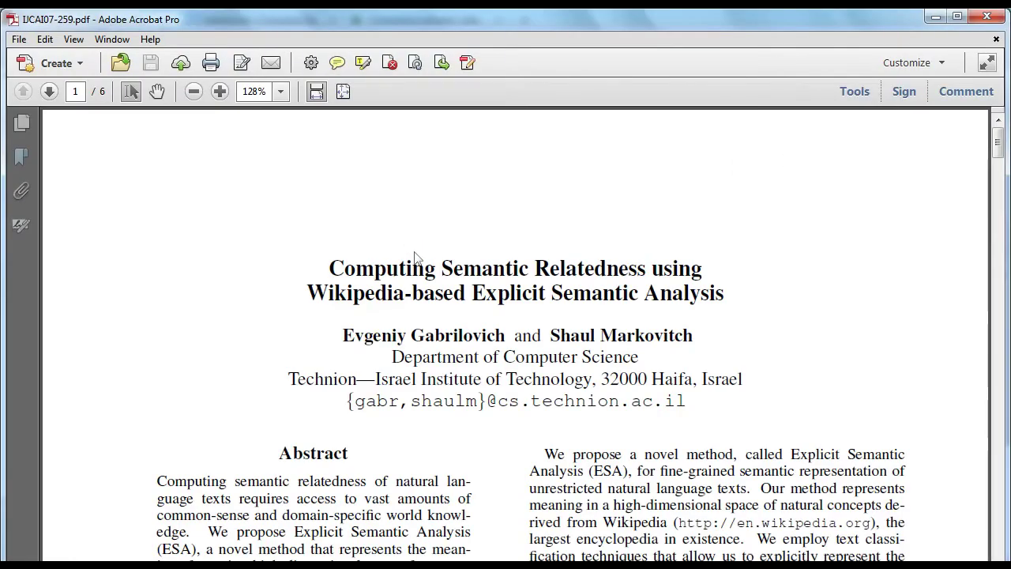
pyautogui.scroll(-7, 802, 275)
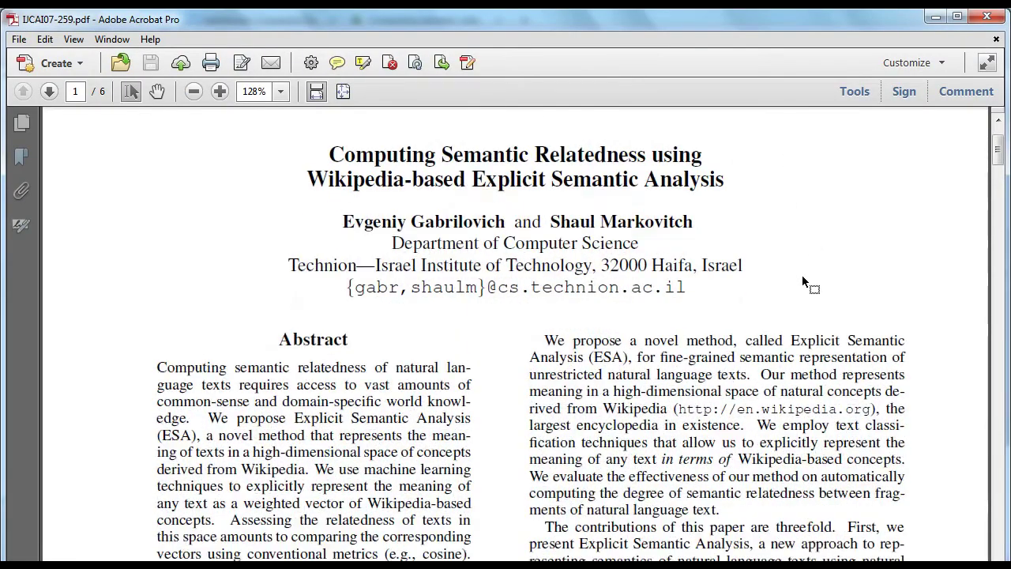
pyautogui.scroll(-4, 802, 275)
pyautogui.click(988, 16)
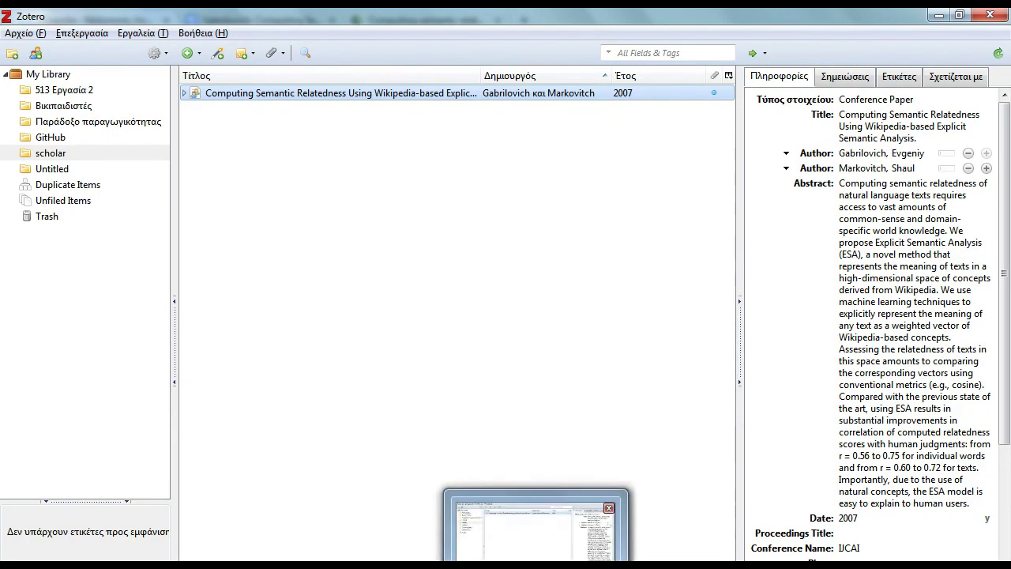
# Switch to Firefox, export the paper's citation from its ACM Digital Library page as BibTeX and save 1625535.bib
pyautogui.moveTo(537, 564)
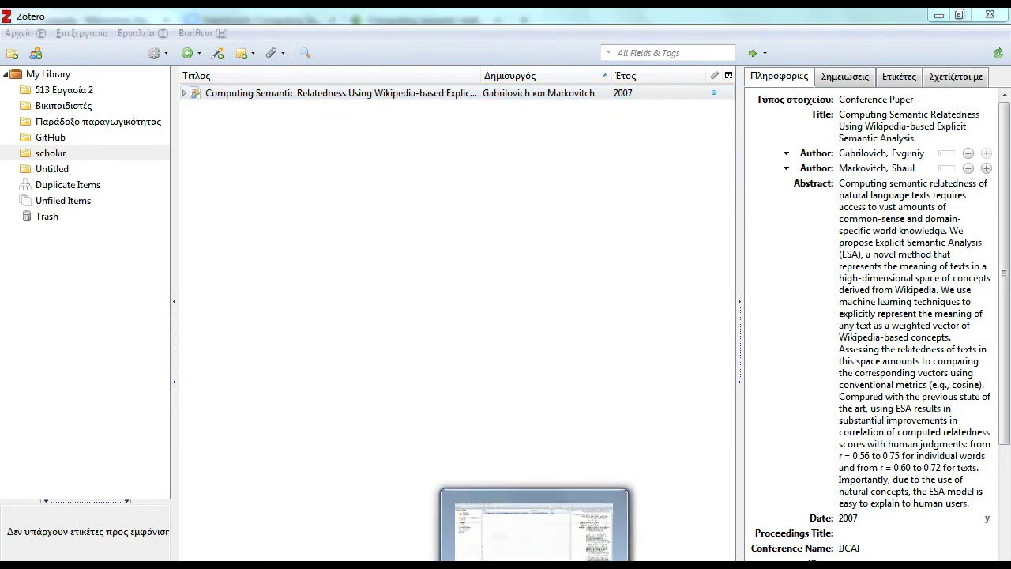
pyautogui.click(522, 517)
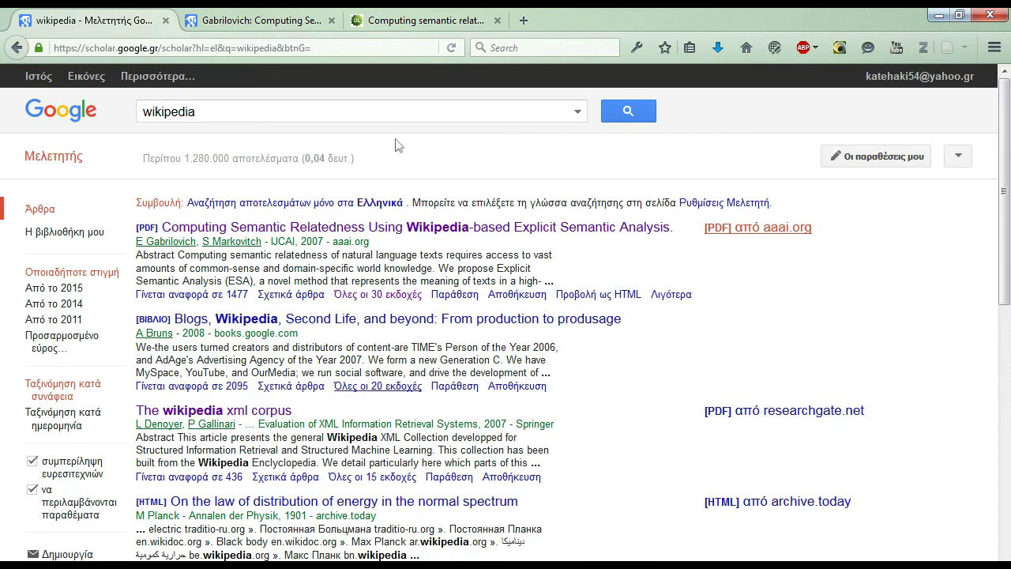
pyautogui.click(420, 22)
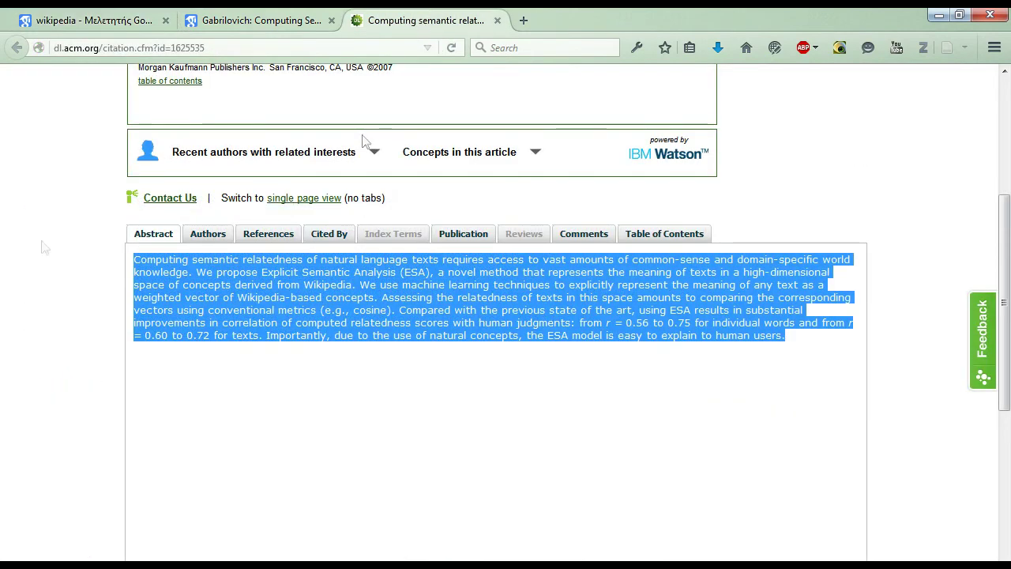
pyautogui.click(18, 237)
pyautogui.scroll(4, 52, 241)
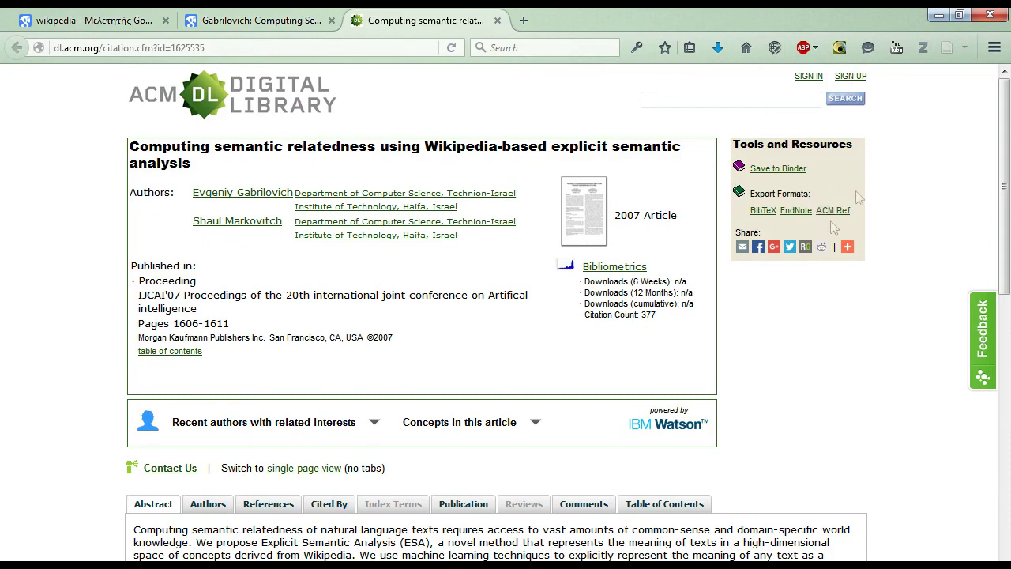
pyautogui.click(764, 210)
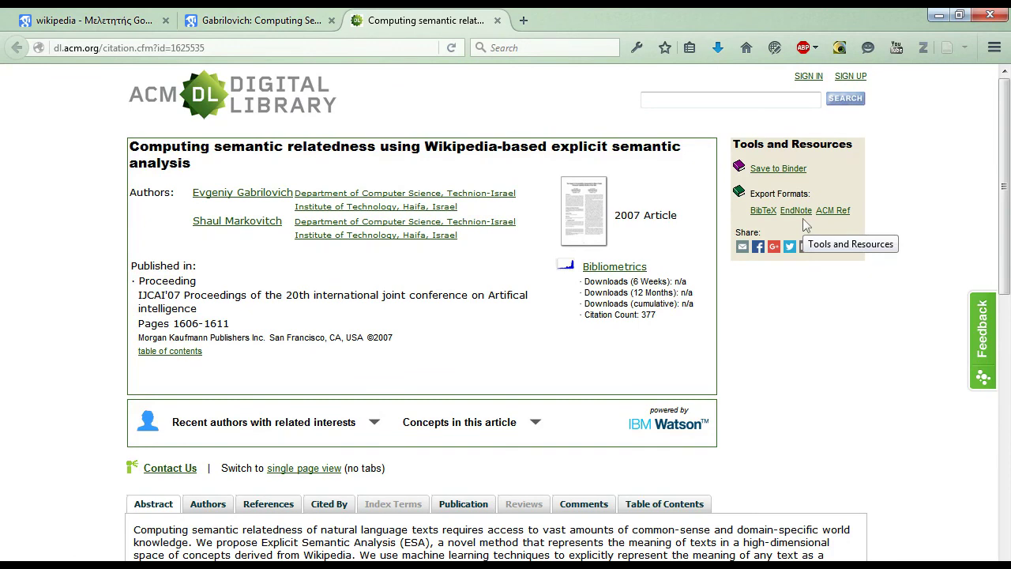
pyautogui.click(763, 212)
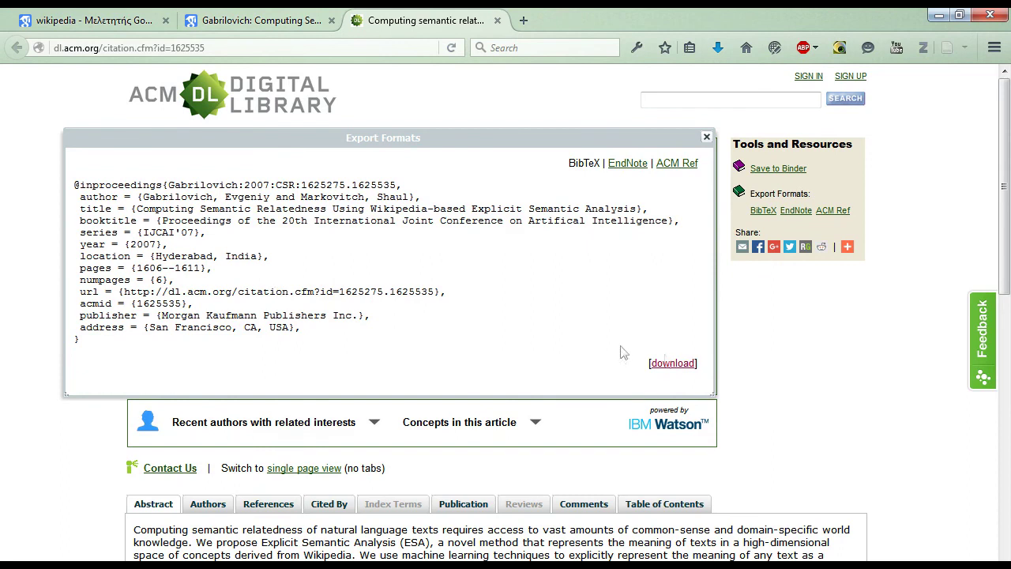
pyautogui.click(668, 364)
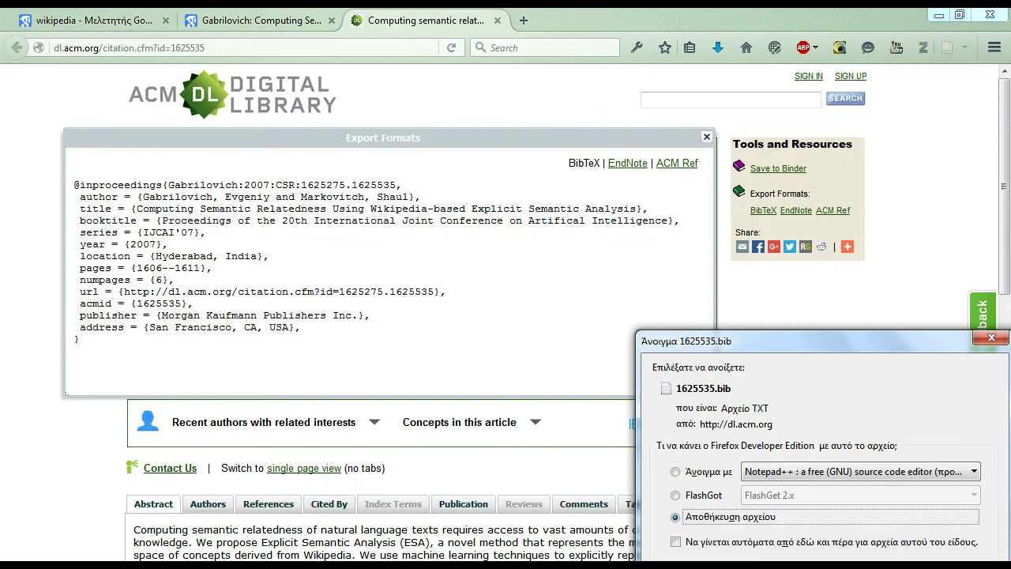
pyautogui.click(906, 557)
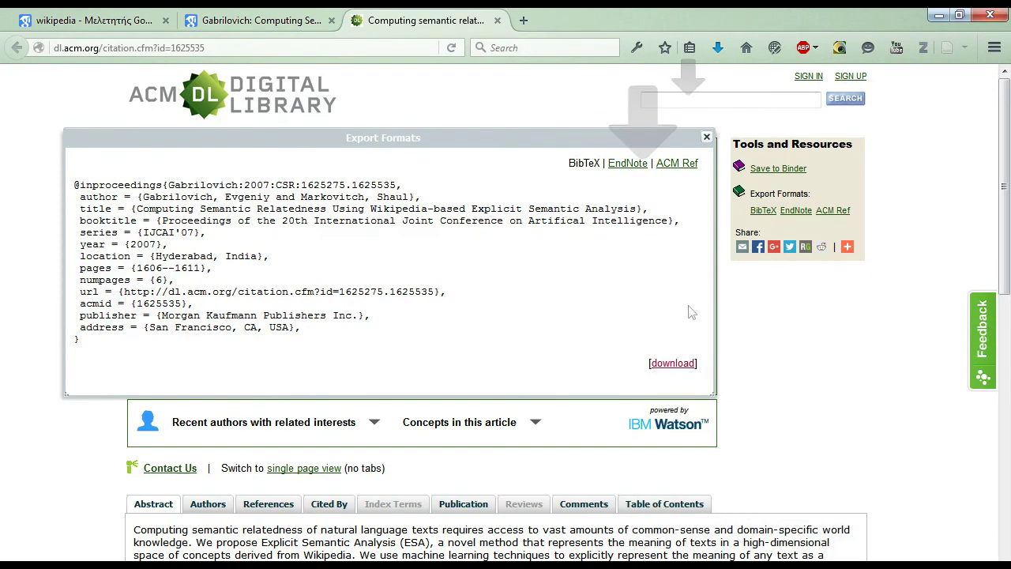
pyautogui.click(706, 138)
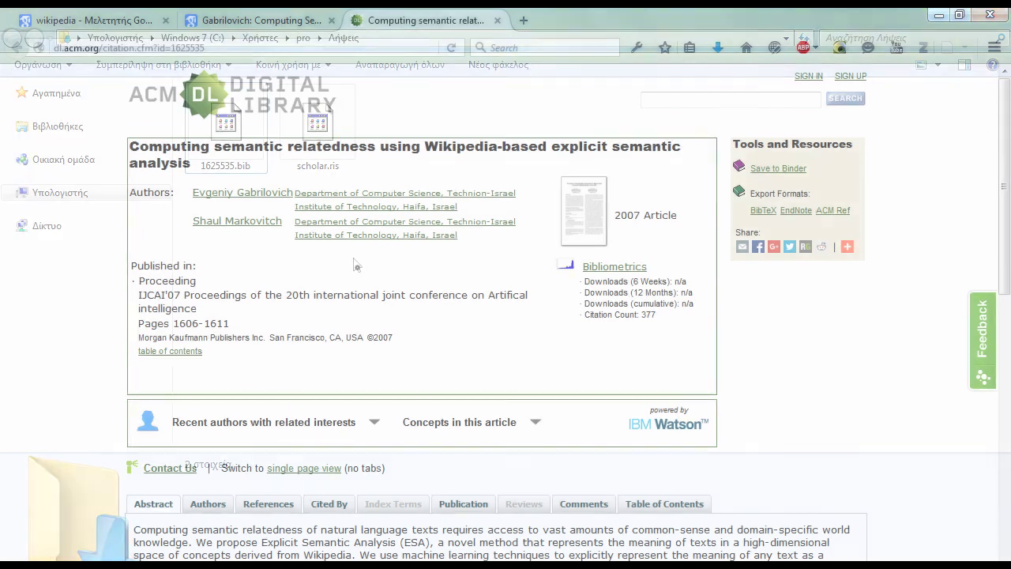
# Locate 1625535.bib in the Λήψεις folder, switch to Zotero and import the file into the library
pyautogui.click(225, 143)
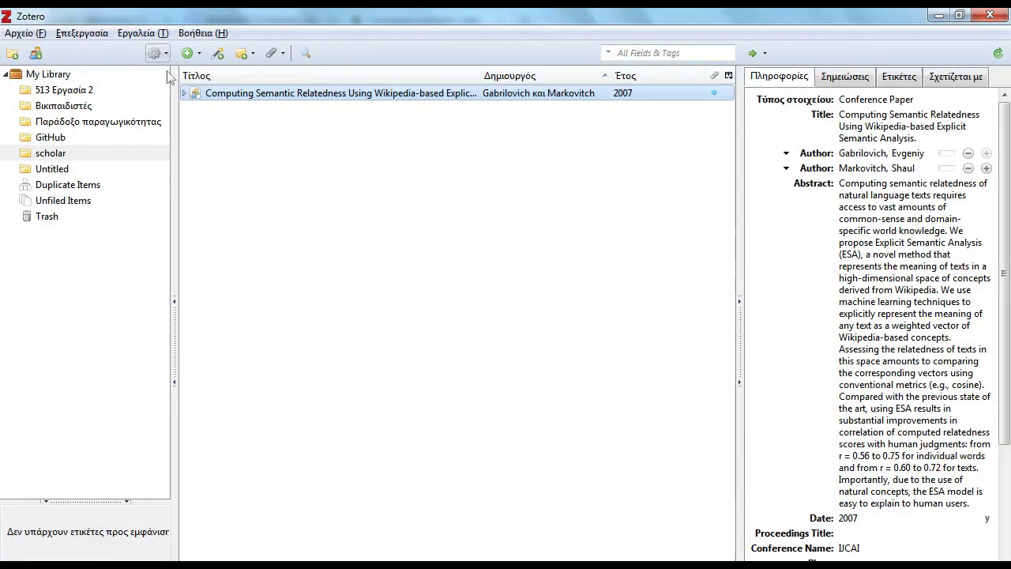
pyautogui.click(24, 33)
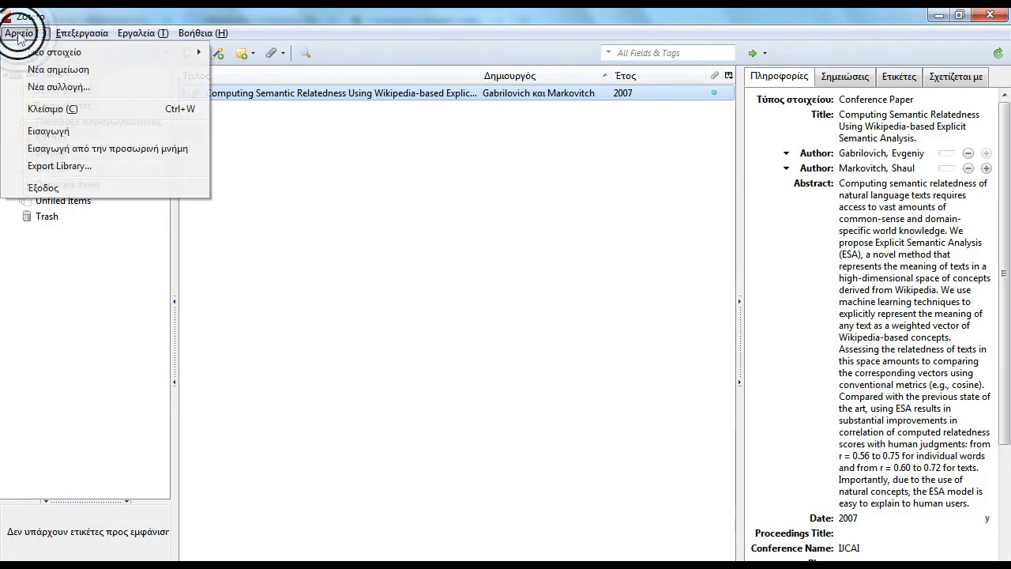
pyautogui.click(48, 132)
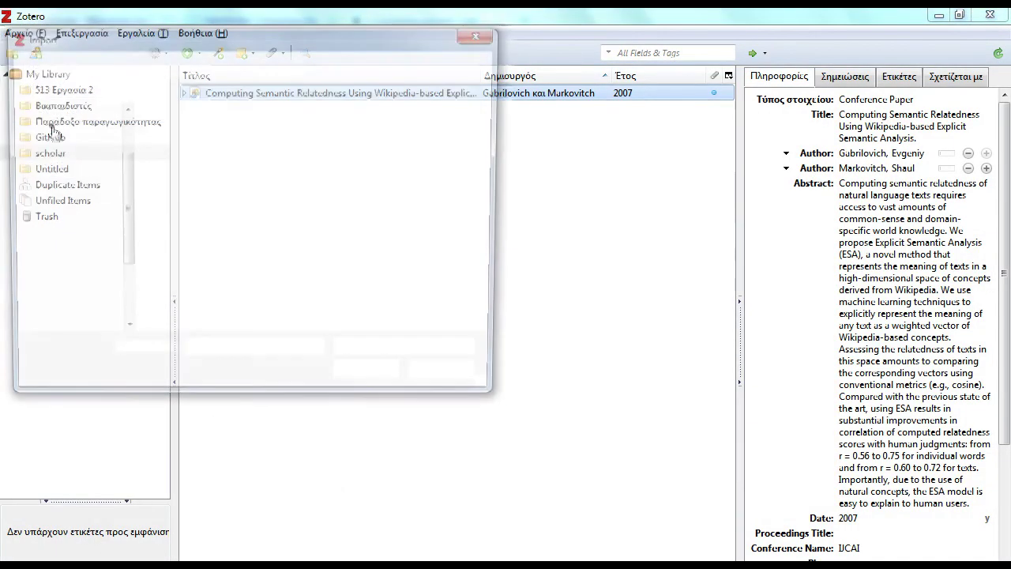
pyautogui.click(178, 147)
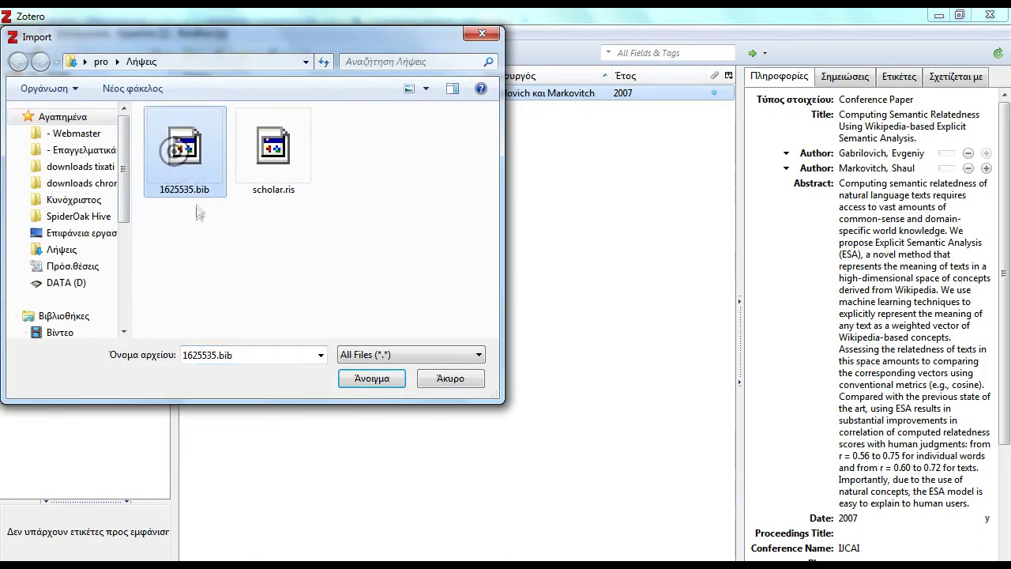
pyautogui.click(371, 378)
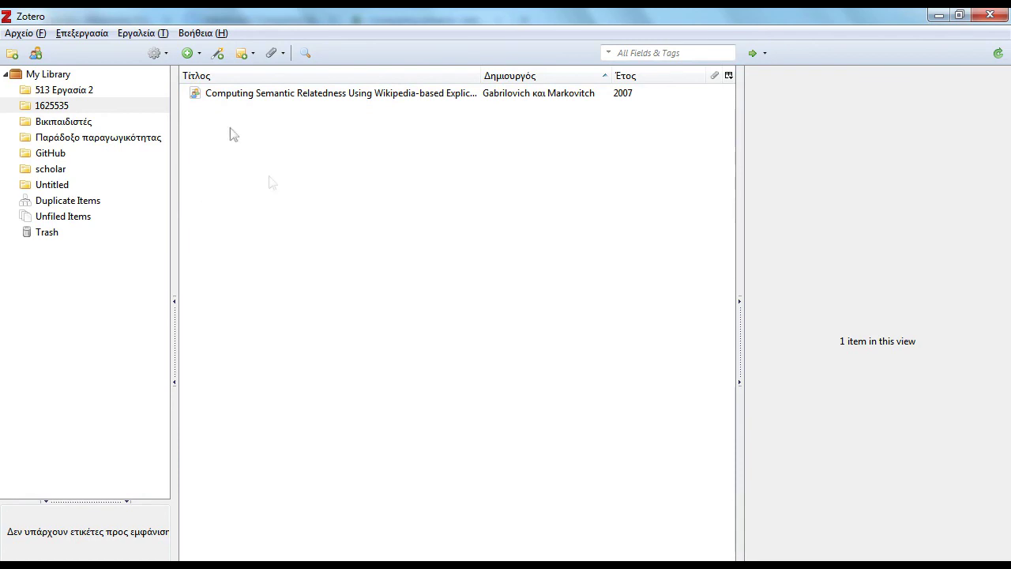
# Delete the imported 1625535 collection while keeping its item in the library
pyautogui.click(62, 110)
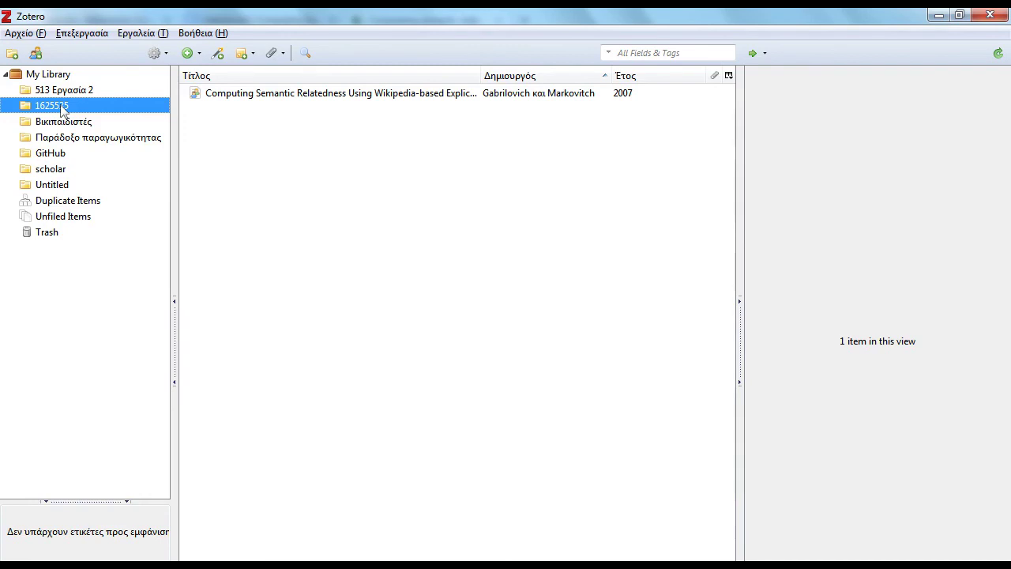
pyautogui.press('Delete')
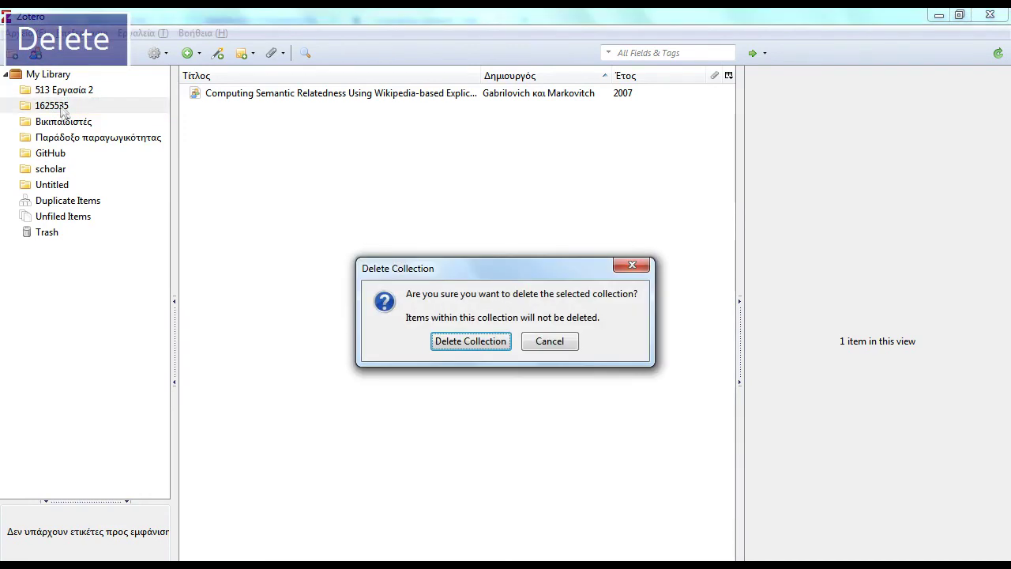
pyautogui.click(471, 340)
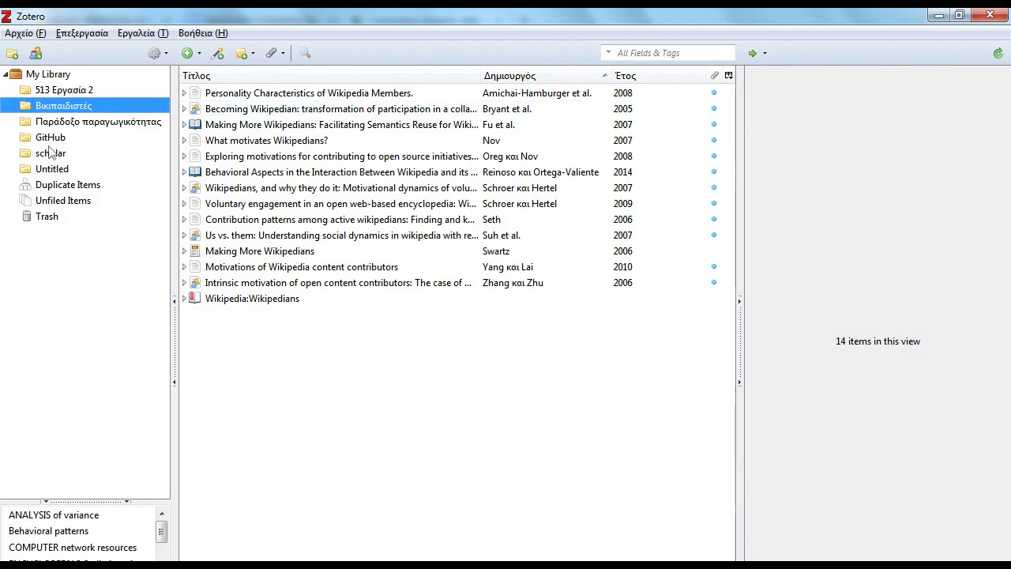
# Move the "Computing Semantic Relatedness" item out of the scholar collection into the Βικιπαιδιστές collection
pyautogui.click(52, 154)
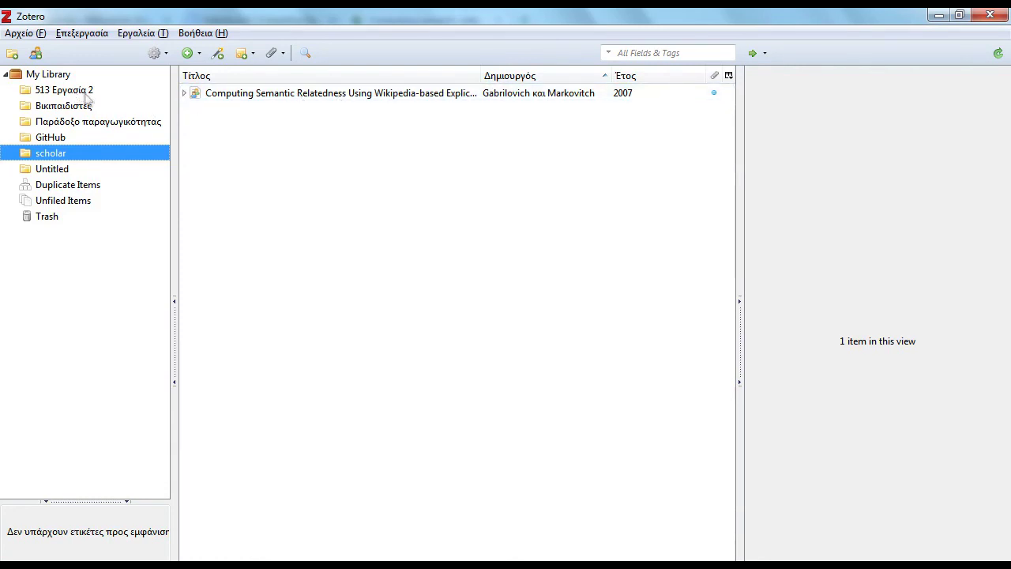
pyautogui.moveTo(309, 95); pyautogui.dragTo(82, 111)
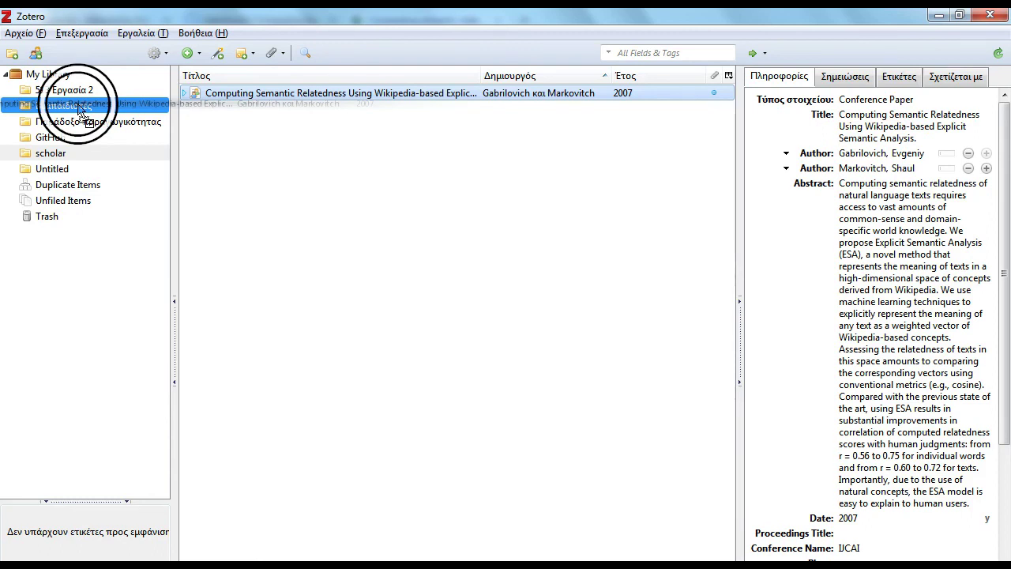
pyautogui.press('shift')
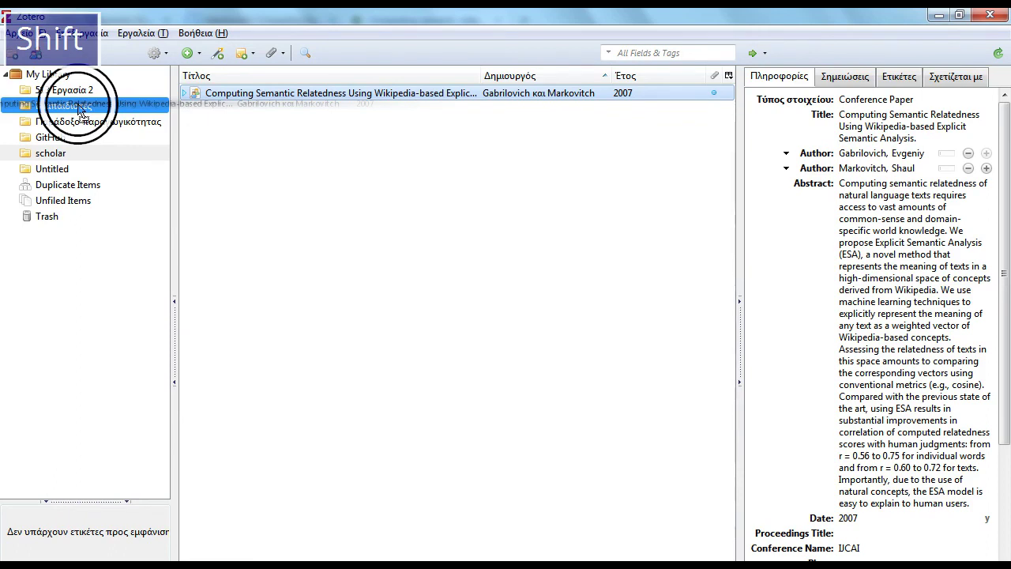
pyautogui.moveTo(81, 109); pyautogui.dragTo(81, 112)
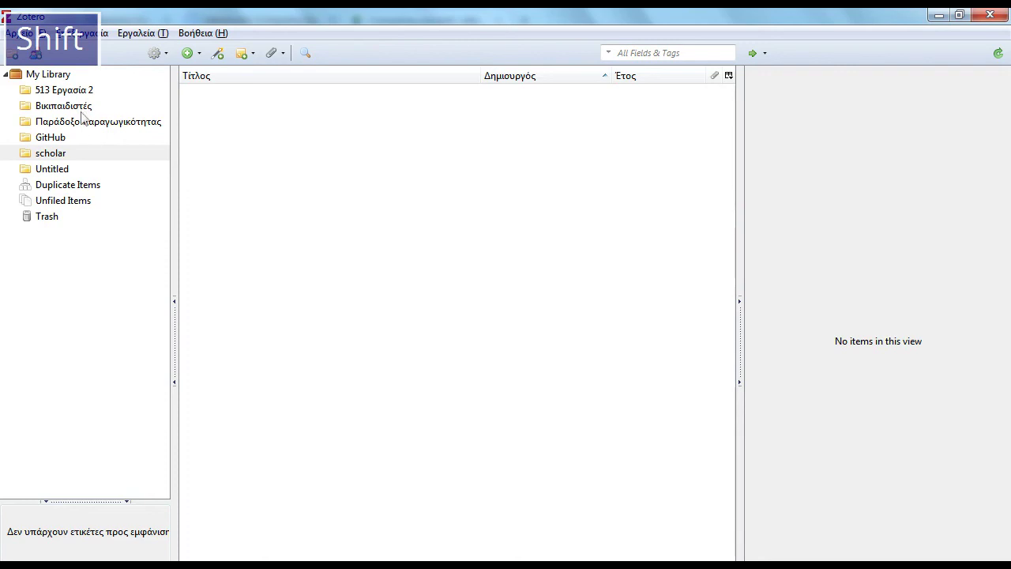
# Delete the scholar collection from the library
pyautogui.click(50, 156)
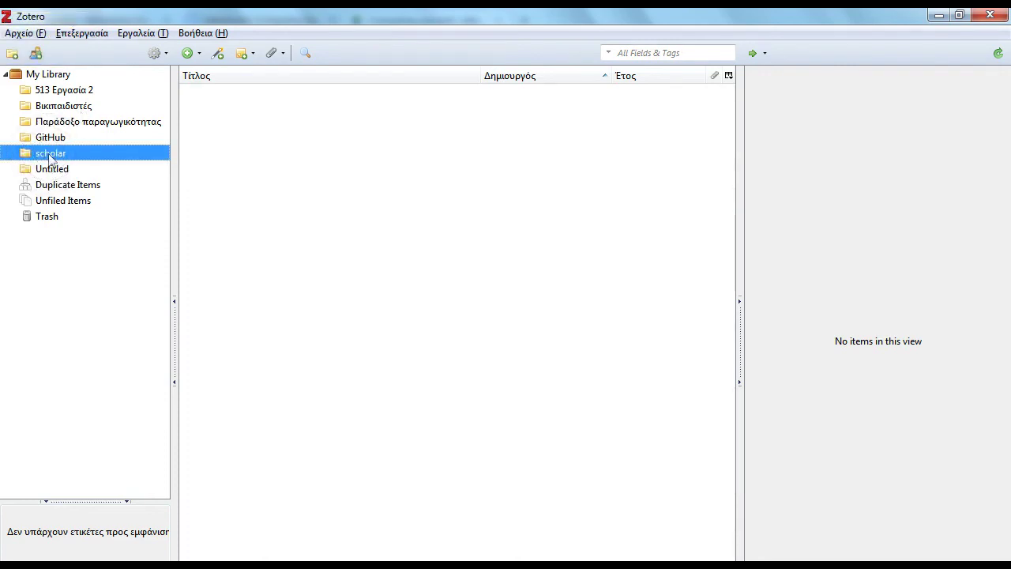
pyautogui.press('Delete')
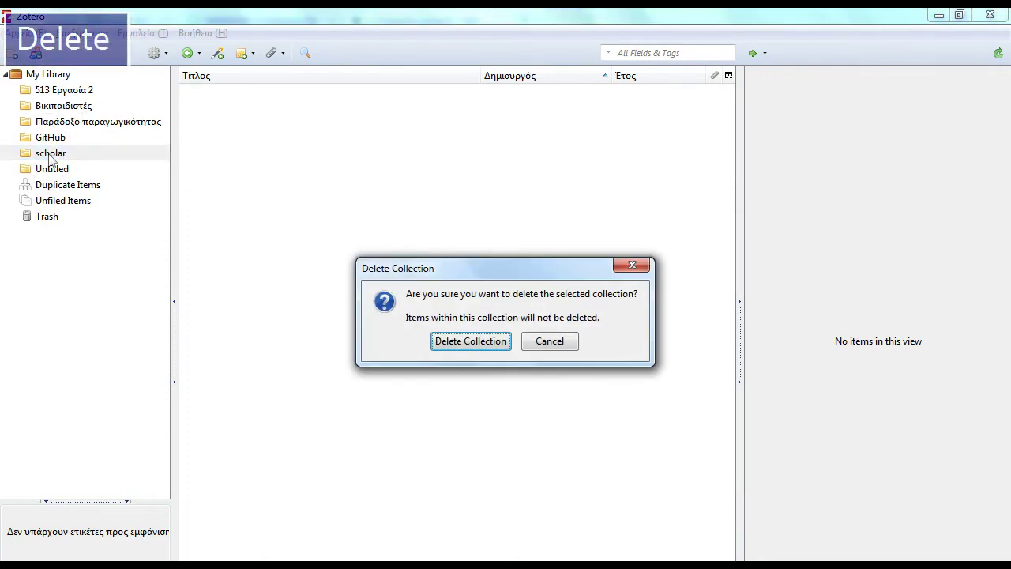
pyautogui.click(464, 345)
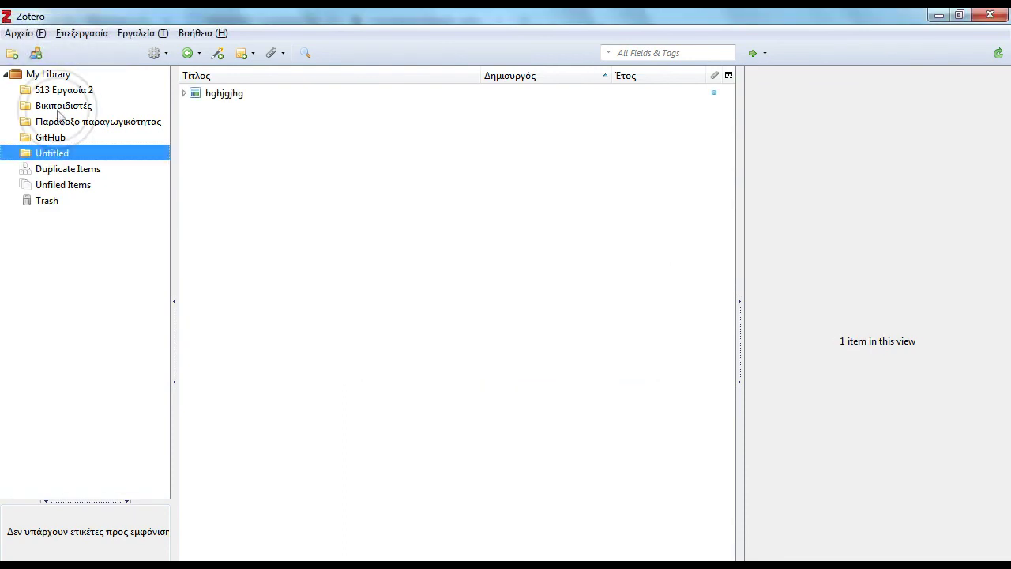
# Check the "Computing Semantic Relatedness" item and its attachment in the Βικιπαιδιστές collection
pyautogui.click(59, 106)
pyautogui.click(292, 141)
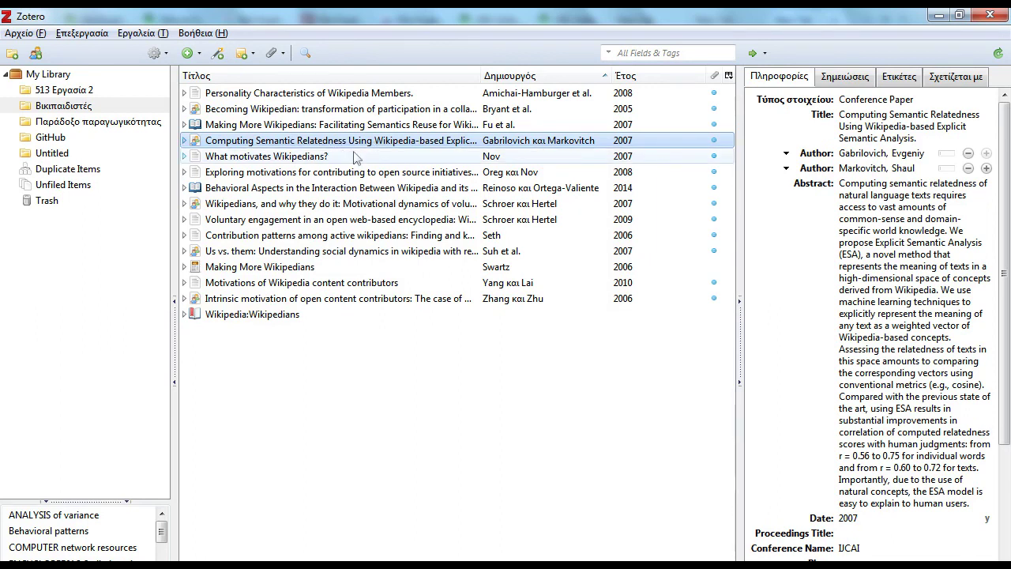
pyautogui.click(185, 141)
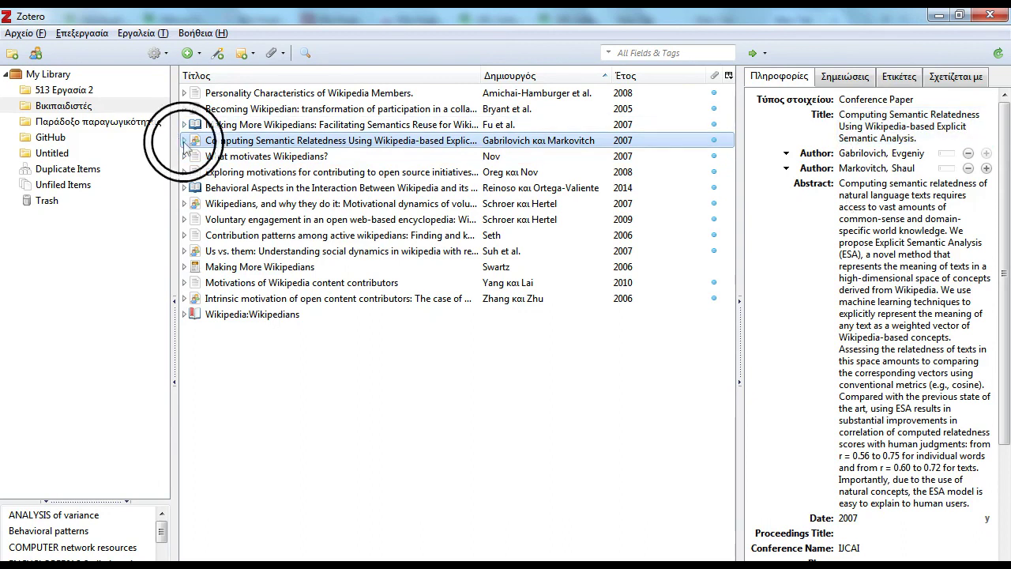
pyautogui.click(185, 141)
pyautogui.click(185, 156)
pyautogui.click(185, 157)
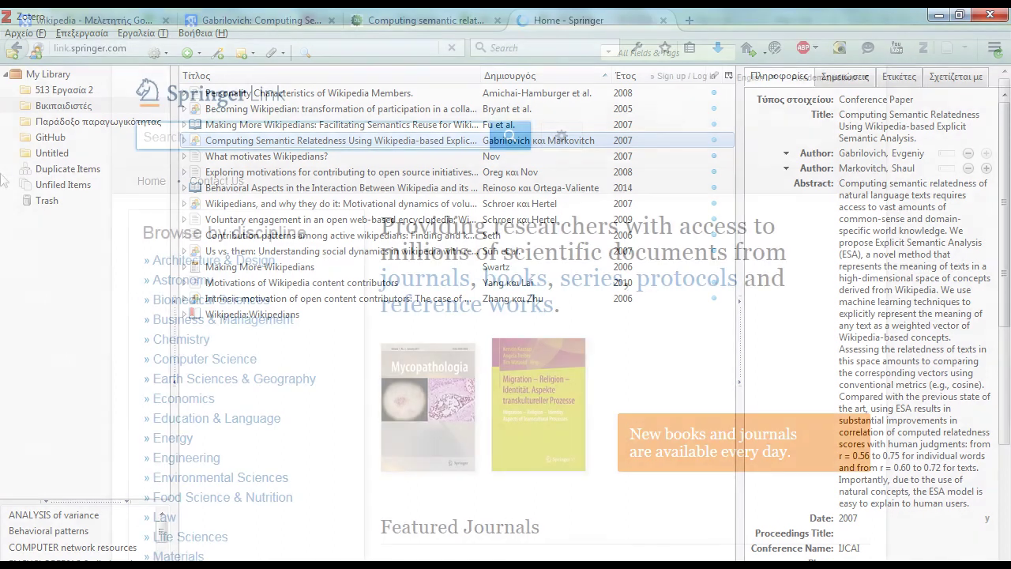
# Switch to SpringerLink in Firefox, search for "wikipedia" and open the article "The distorted mirror of Wikipedia"
pyautogui.click(4, 173)
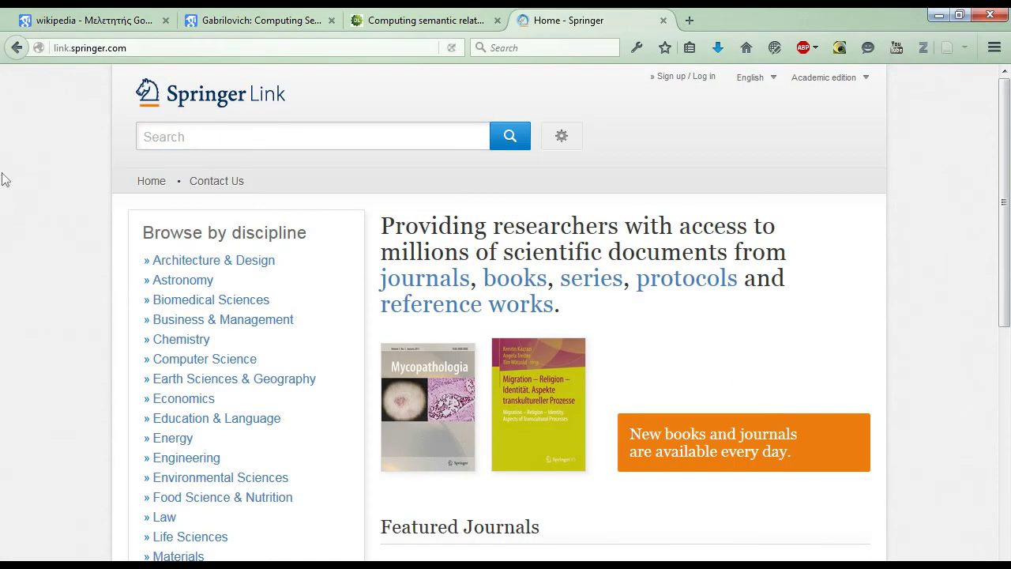
pyautogui.click(172, 131)
pyautogui.write('wiki')
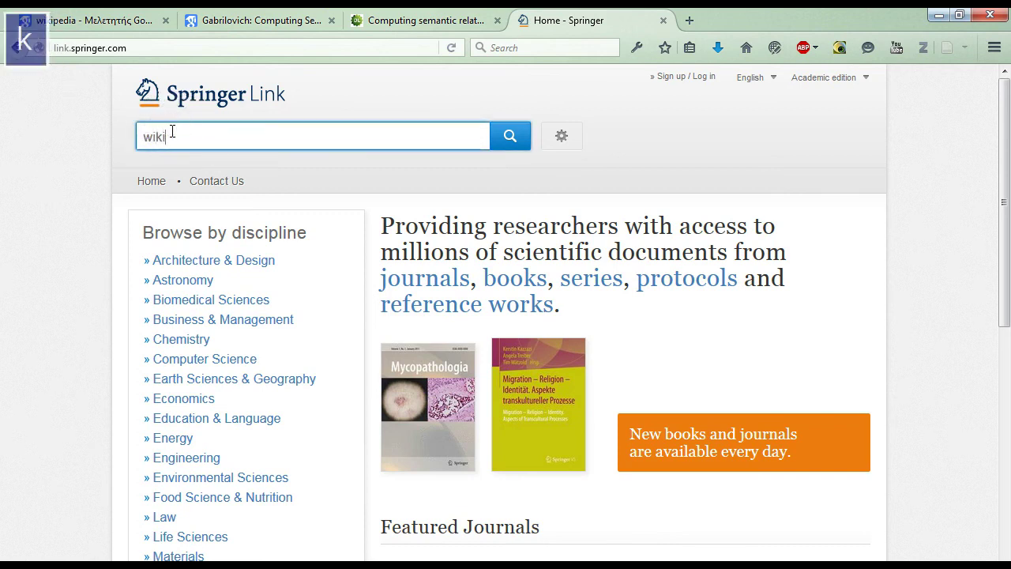
pyautogui.write('pedi')
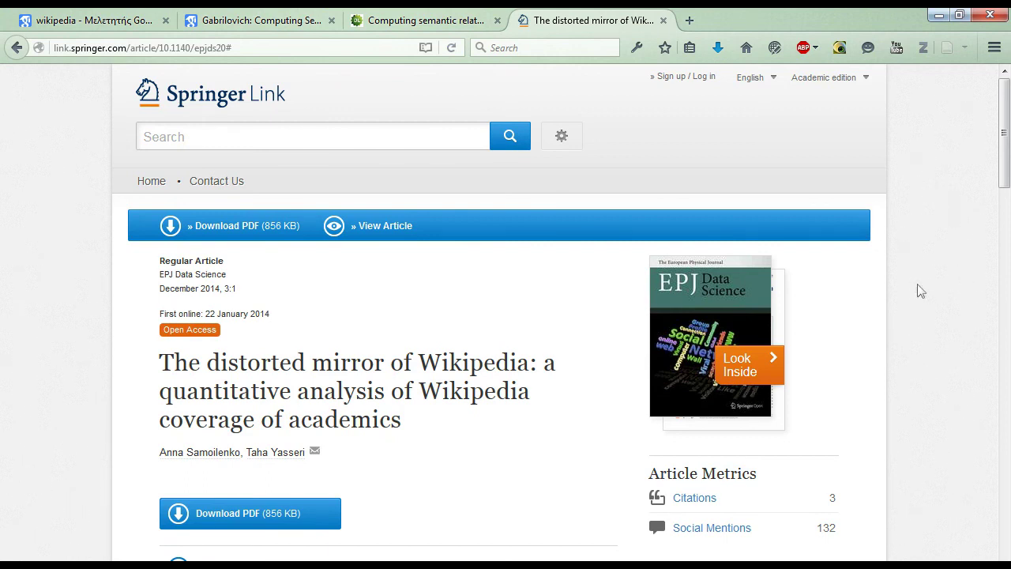
# Export the article's citation in Reference Manager (RIS) format and save the file to disk
pyautogui.scroll(-5, 921, 291)
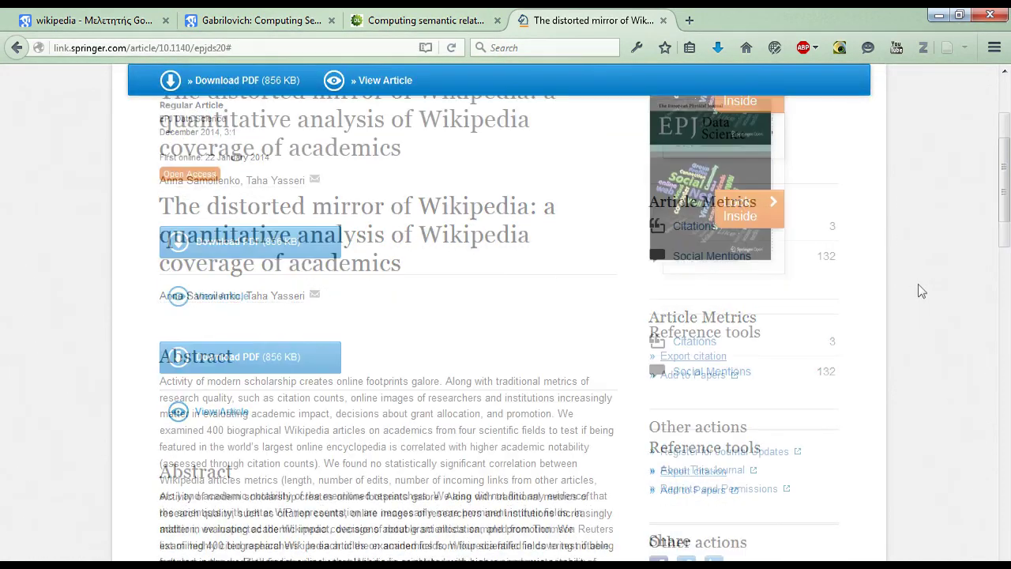
pyautogui.scroll(-2, 920, 291)
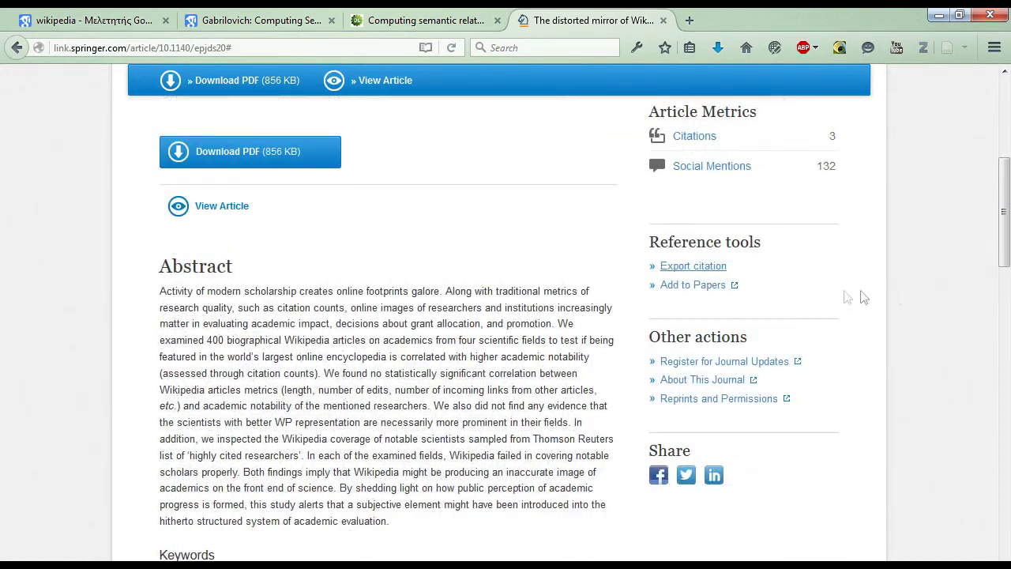
pyautogui.click(678, 270)
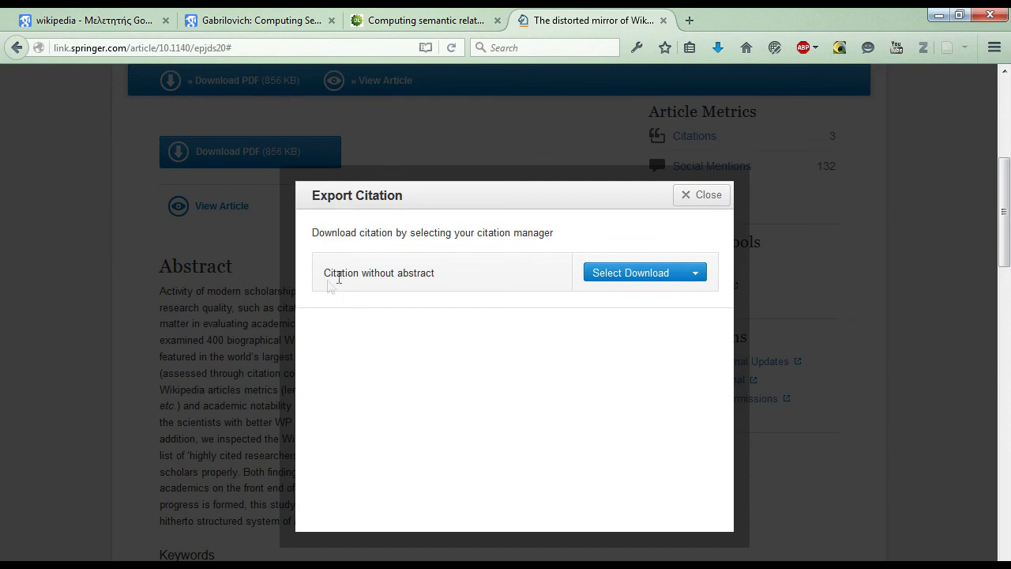
pyautogui.click(453, 282)
pyautogui.click(359, 274)
pyautogui.click(695, 274)
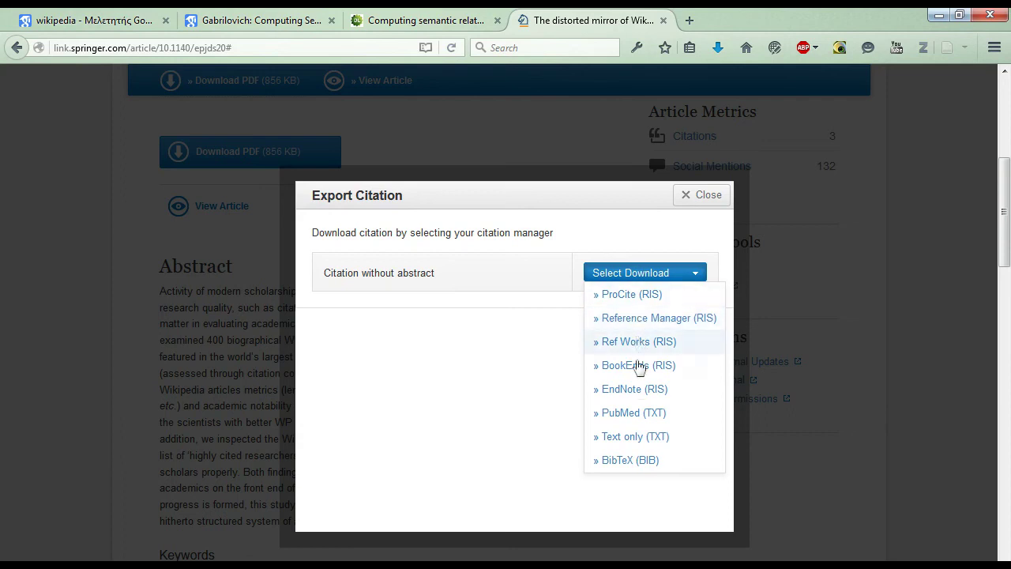
pyautogui.click(648, 319)
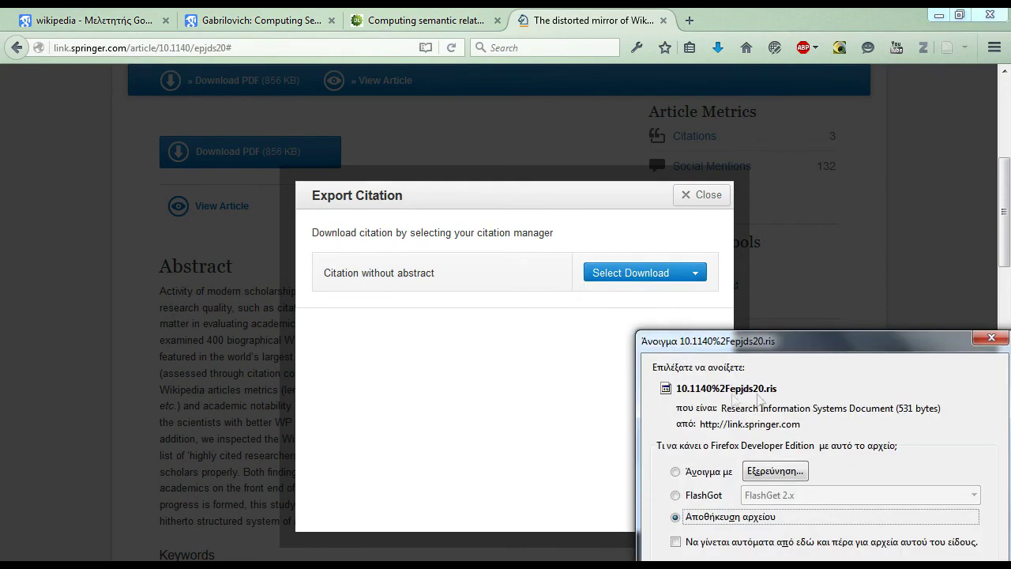
pyautogui.press('Return')
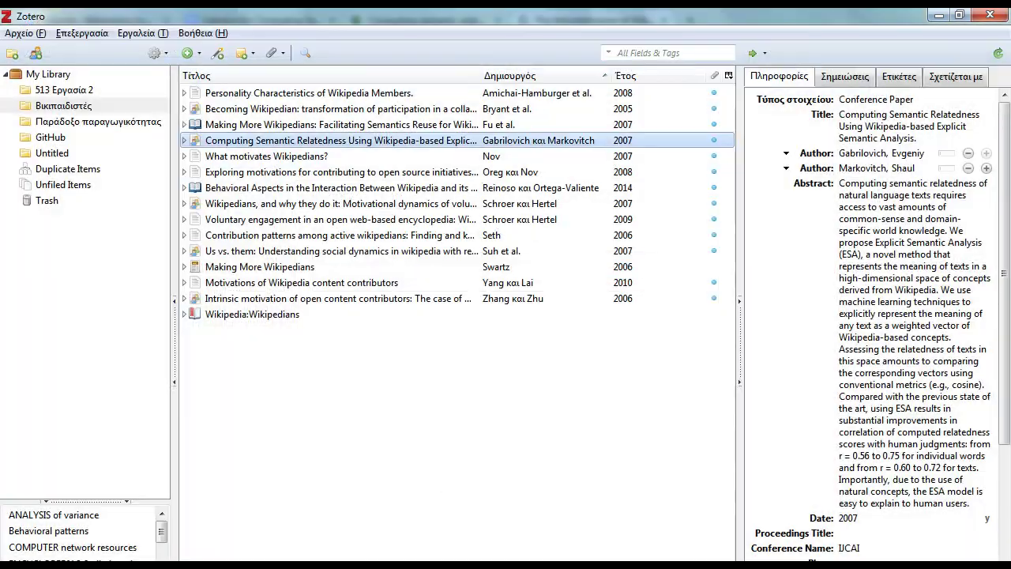
# Import the citation file 10.1140%2Fepjds20.ris into Zotero and select the "The distorted mirror of Wikipedia" item
pyautogui.click(22, 33)
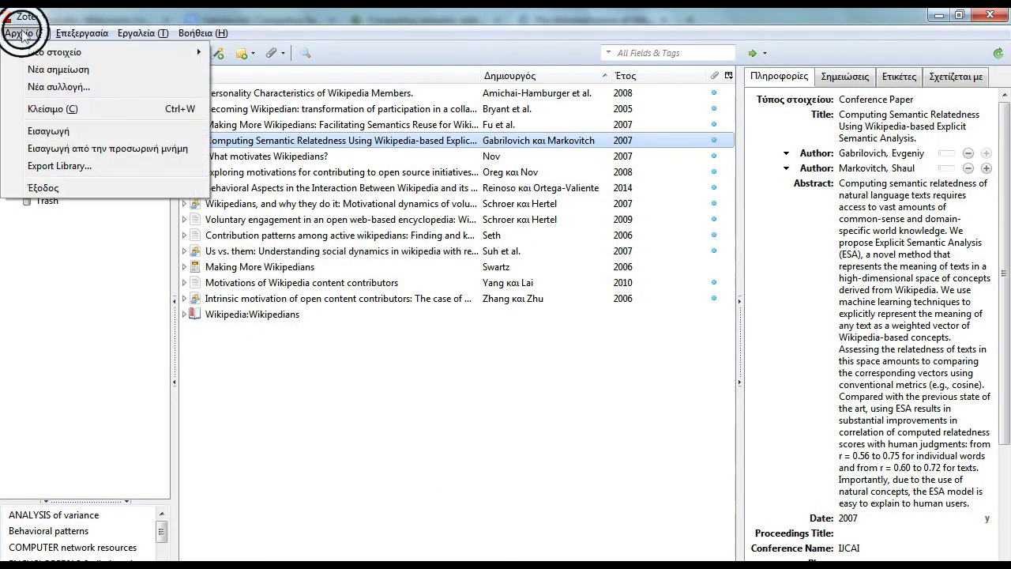
pyautogui.click(62, 133)
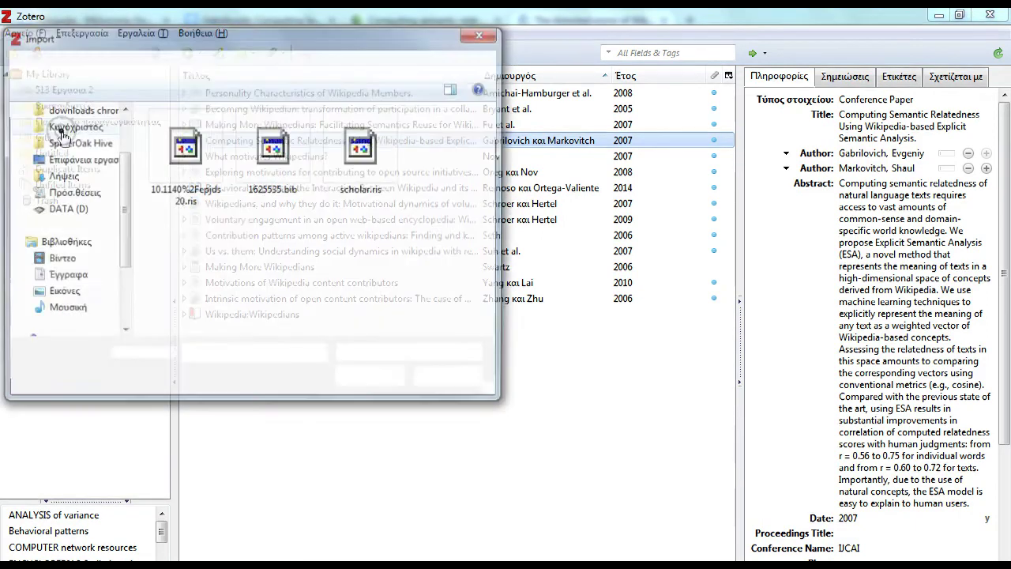
pyautogui.click(186, 147)
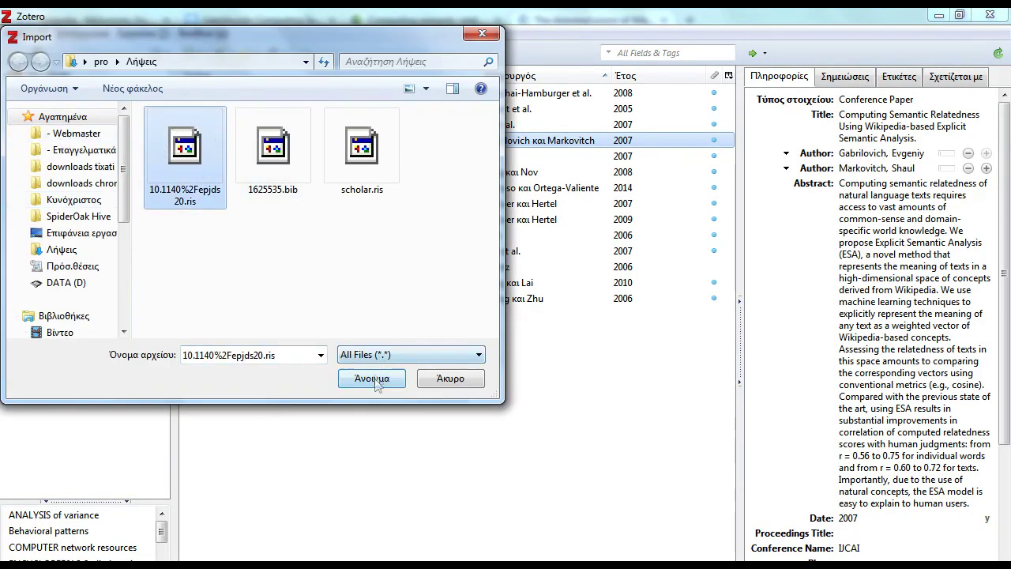
pyautogui.click(372, 379)
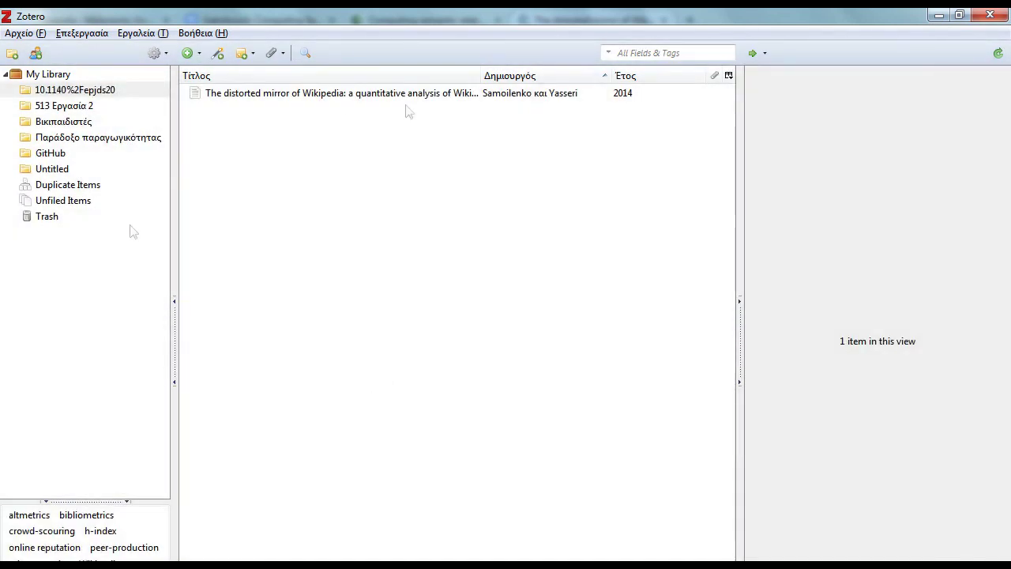
pyautogui.click(338, 95)
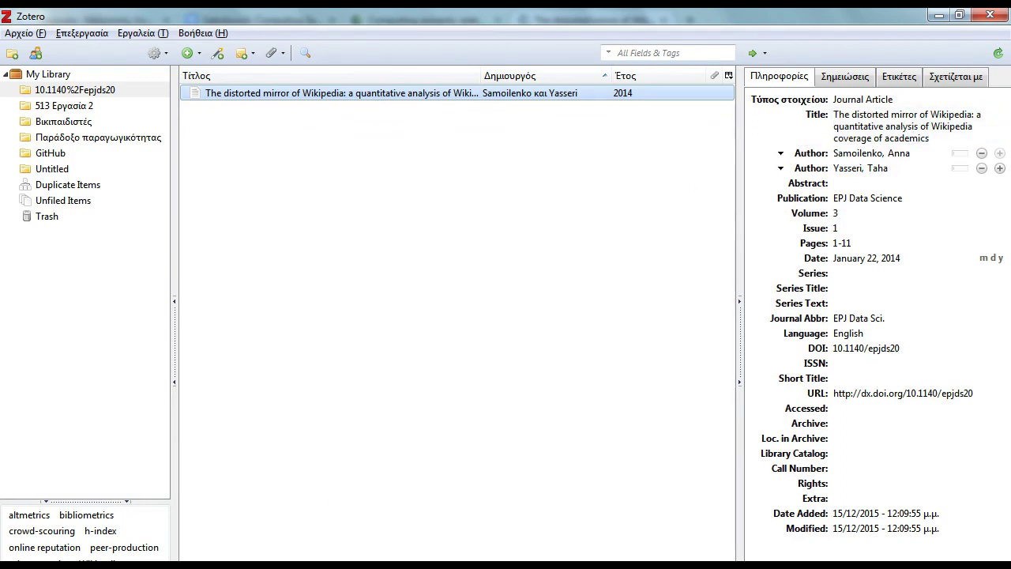
# Switch to the SpringerLink article in Firefox and copy its whole abstract text
pyautogui.moveTo(447, 565)
pyautogui.click(557, 514)
pyautogui.click(727, 194)
pyautogui.scroll(-5, 93, 359)
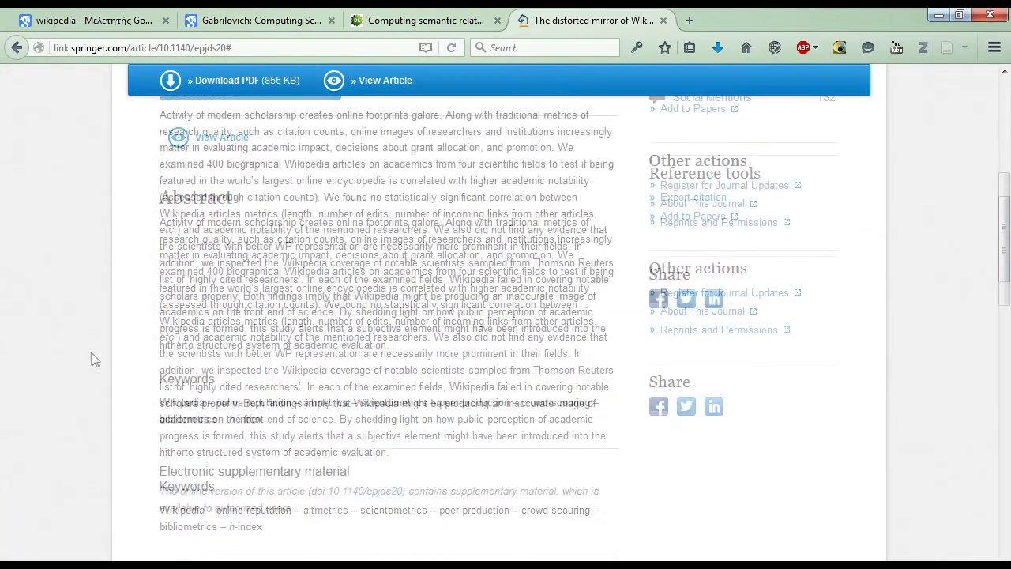
pyautogui.scroll(4, 129, 354)
pyautogui.moveTo(161, 134); pyautogui.dragTo(396, 361)
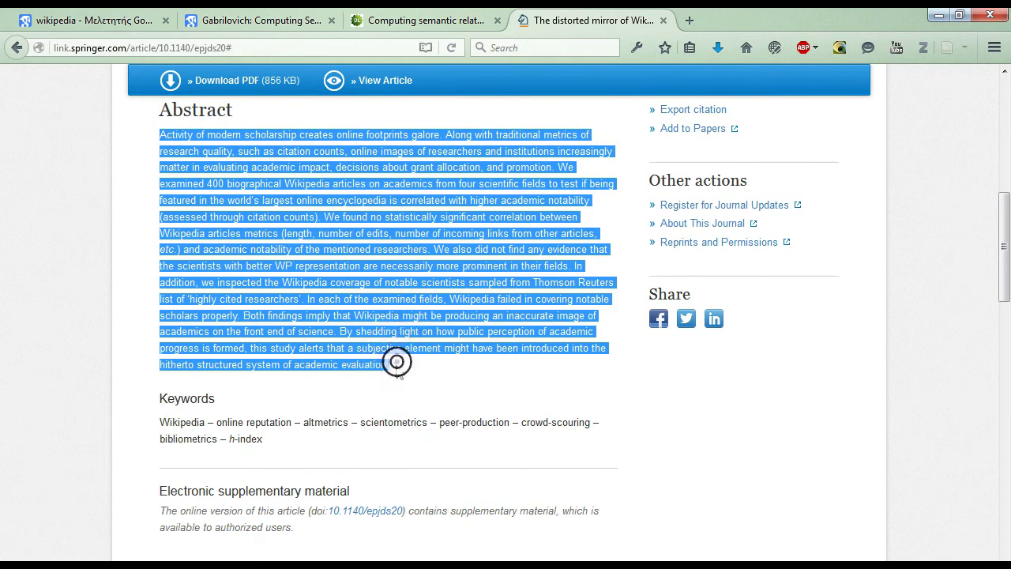
pyautogui.rightClick(307, 247)
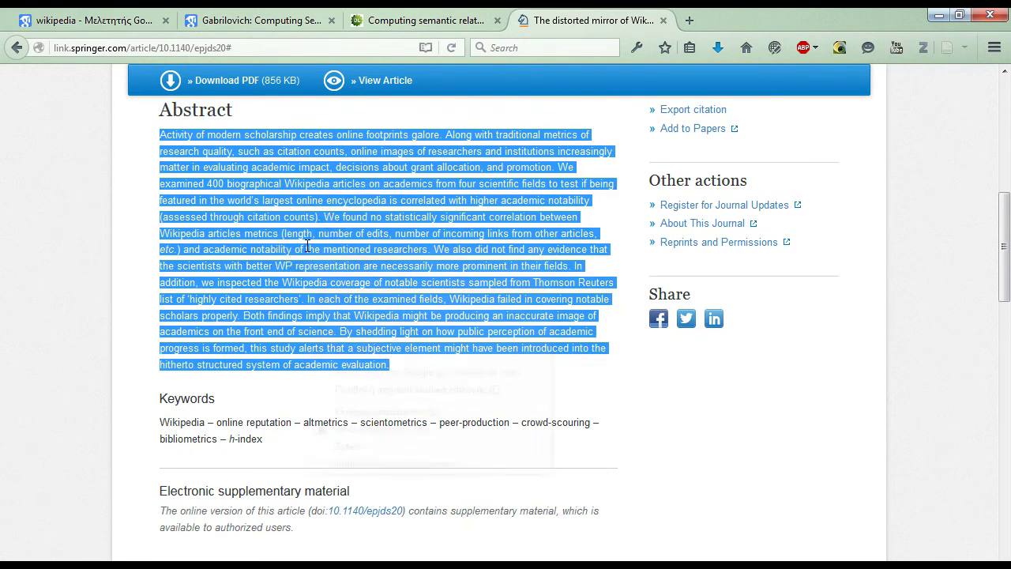
pyautogui.click(346, 254)
# Switch to Zotero and paste the copied text as the abstract of "The distorted mirror of Wikipedia"
pyautogui.hotkey('alt', 'Tab')
pyautogui.click(856, 183)
pyautogui.rightClick(854, 197)
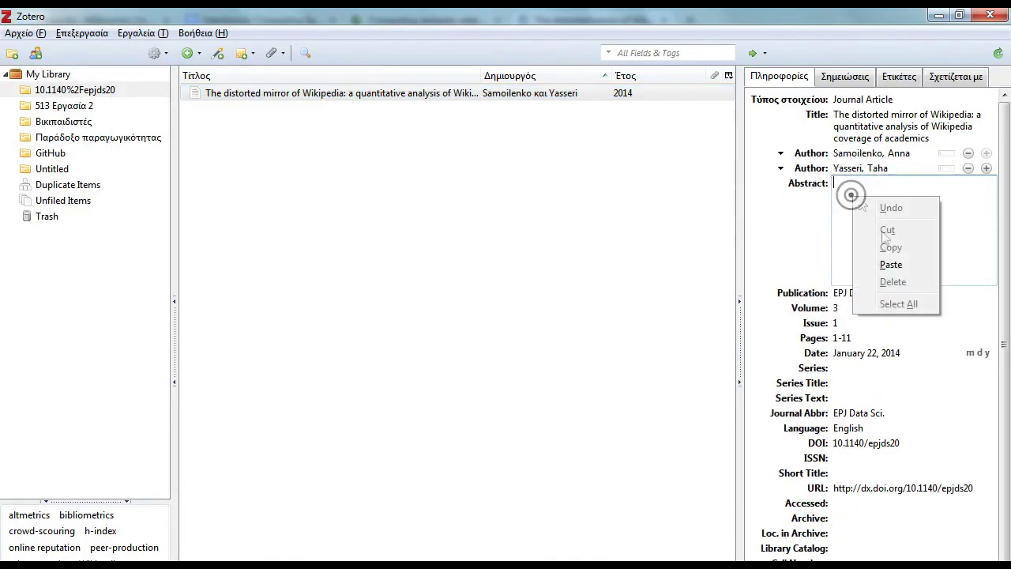
pyautogui.click(891, 264)
pyautogui.click(651, 327)
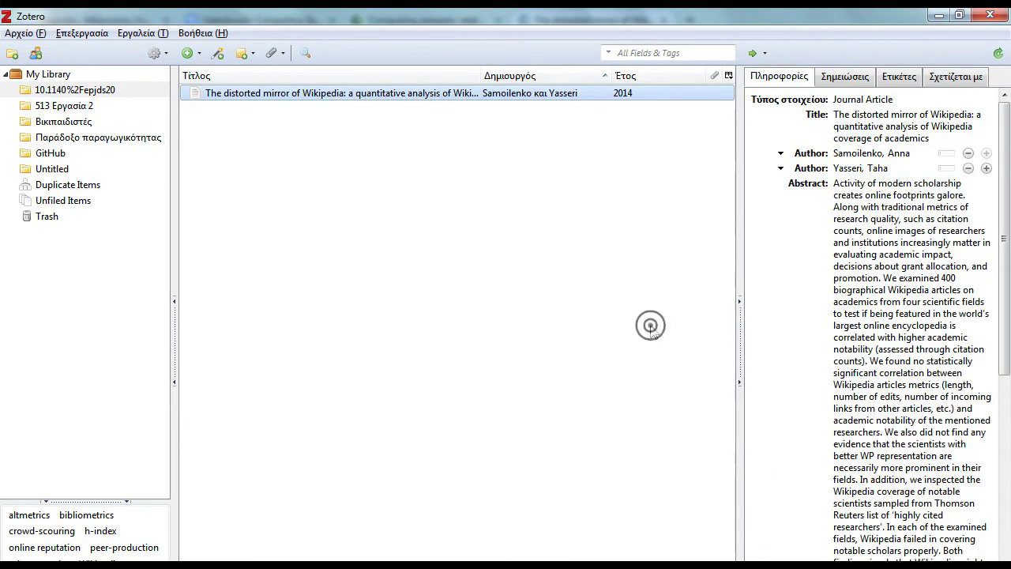
# Check the tags of "The distorted mirror of Wikipedia" and the options for adding an attachment to it
pyautogui.click(908, 77)
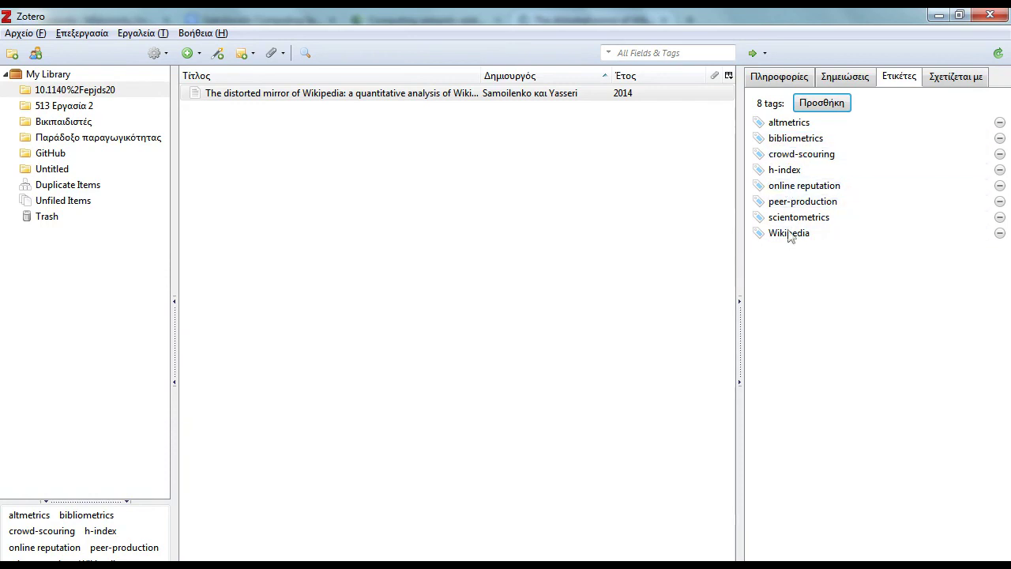
pyautogui.click(773, 79)
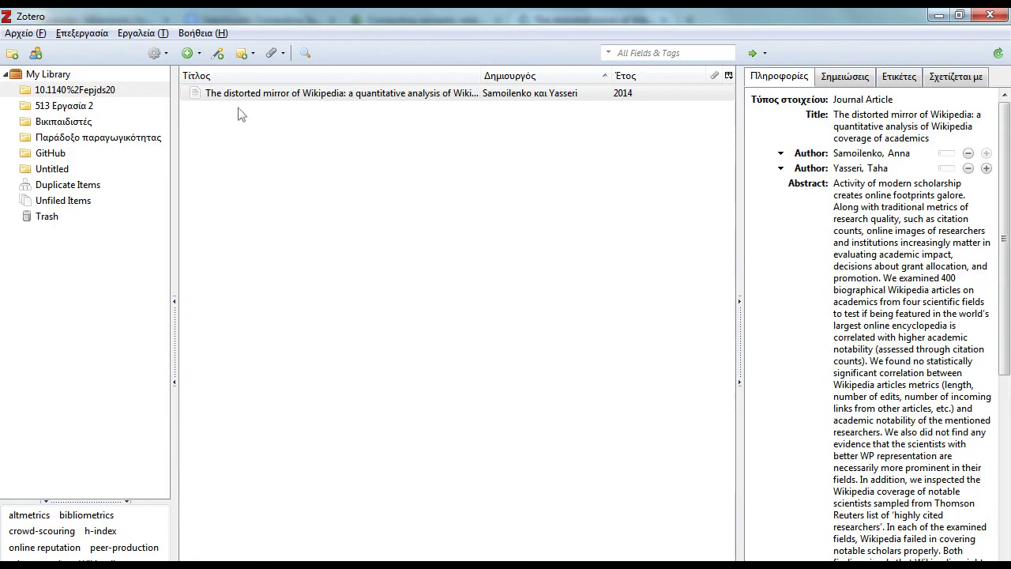
pyautogui.click(279, 96)
pyautogui.rightClick(348, 93)
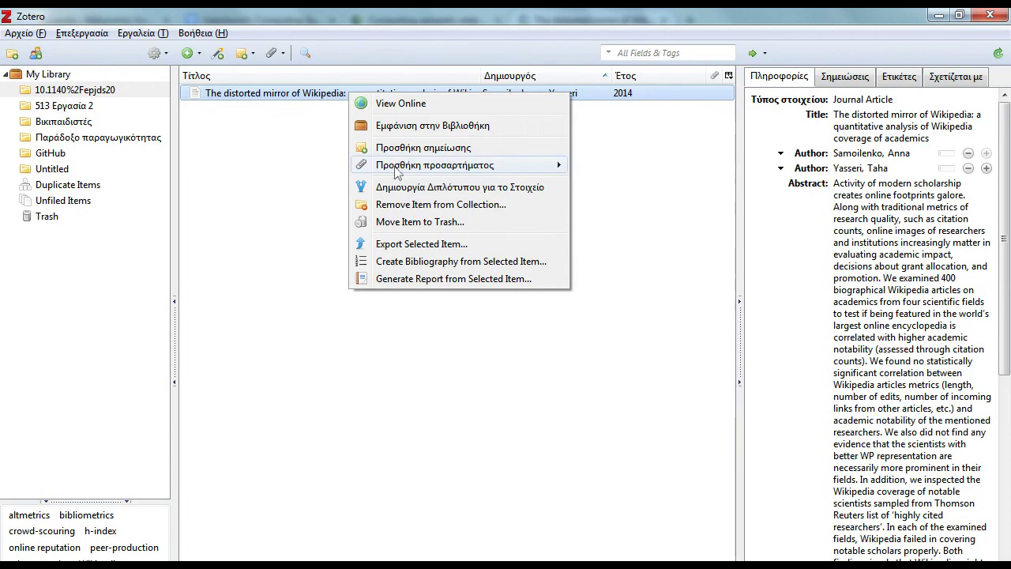
pyautogui.moveTo(397, 173)
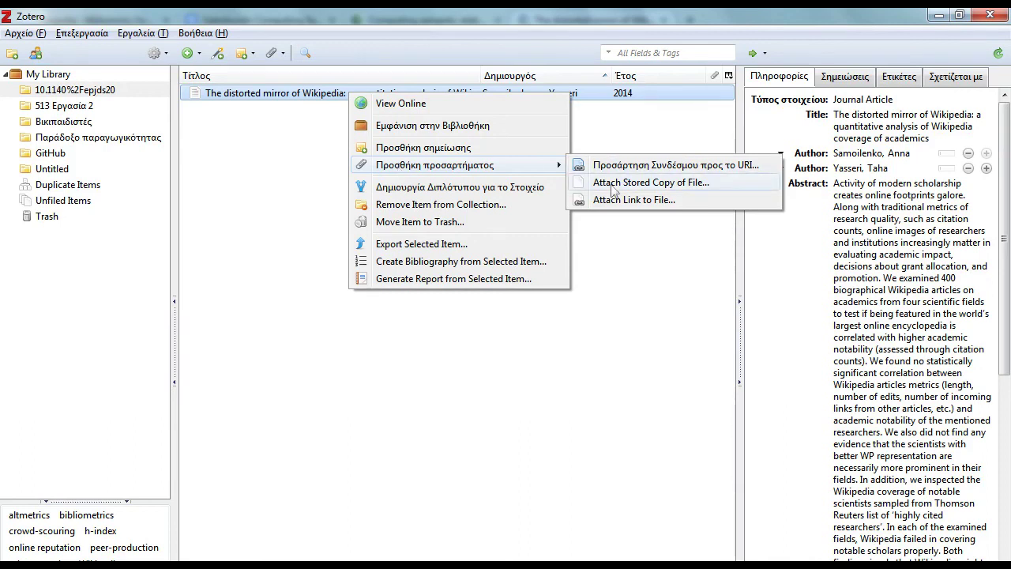
pyautogui.click(619, 277)
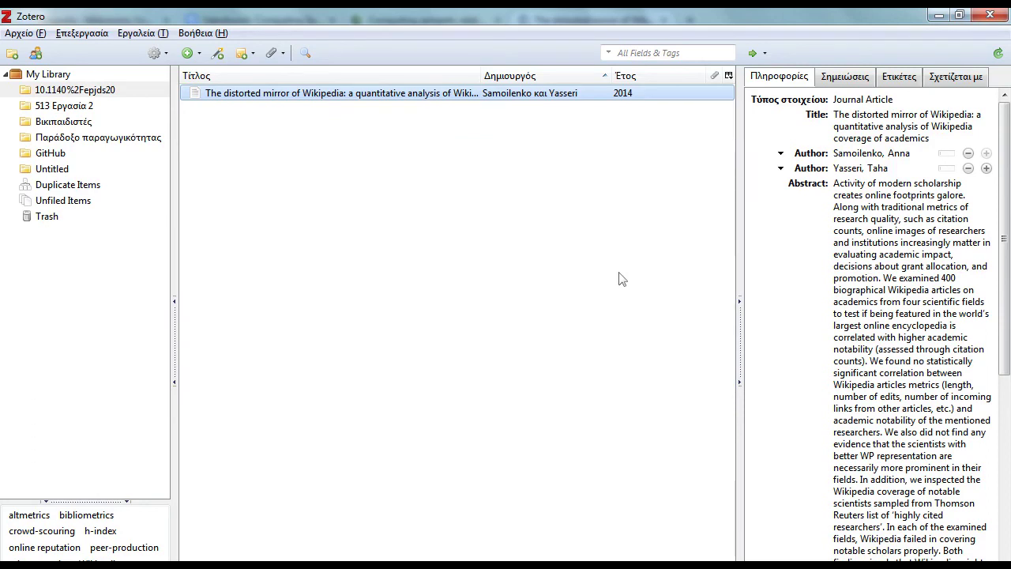
# Delete the 10.1140%2Fepjds20 collection and open the Βικιπαιδιστές collection
pyautogui.click(112, 90)
pyautogui.press('Delete')
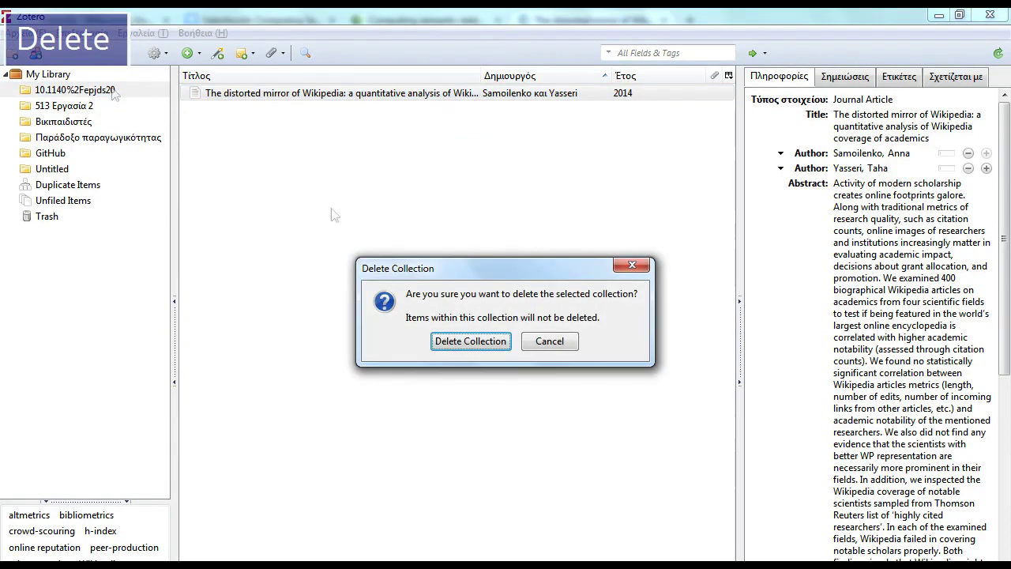
pyautogui.click(458, 341)
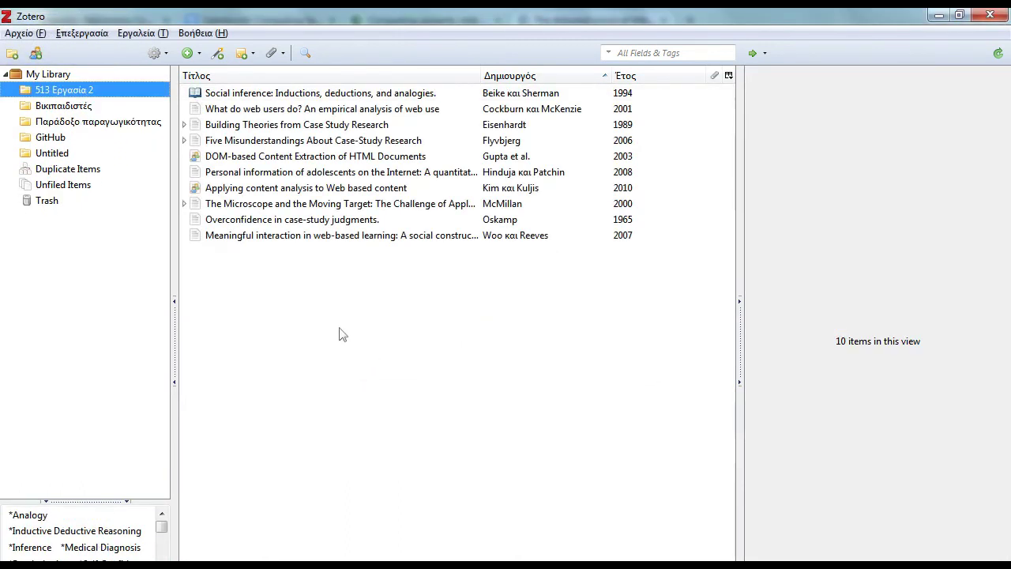
pyautogui.click(87, 109)
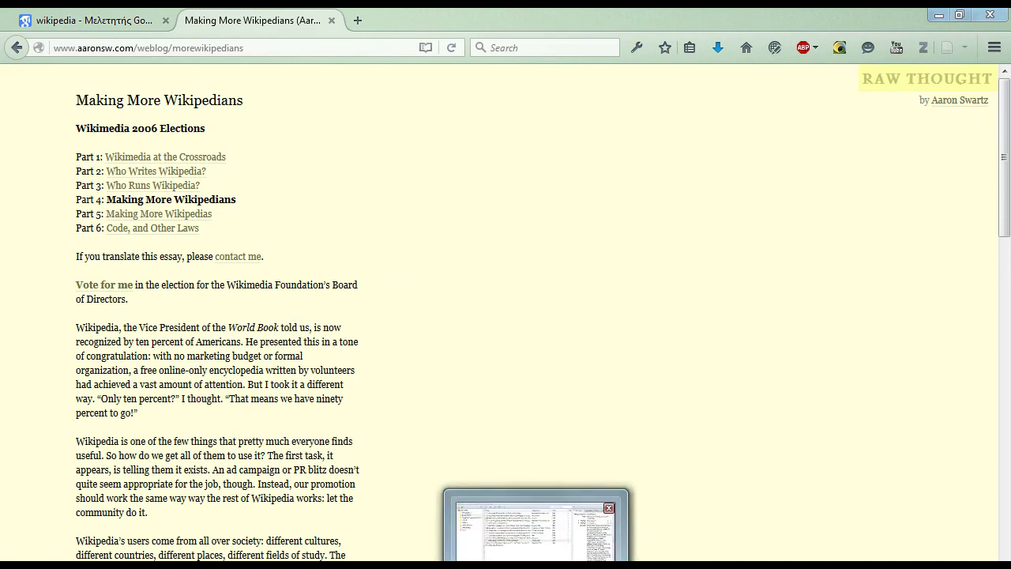
# Copy the title "Making More Wikipedians" from the blog page in Firefox and return to Zotero
pyautogui.click(79, 98)
pyautogui.moveTo(79, 97); pyautogui.dragTo(222, 103)
pyautogui.rightClick(222, 103)
pyautogui.click(267, 111)
pyautogui.hotkey('alt', 'Tab')
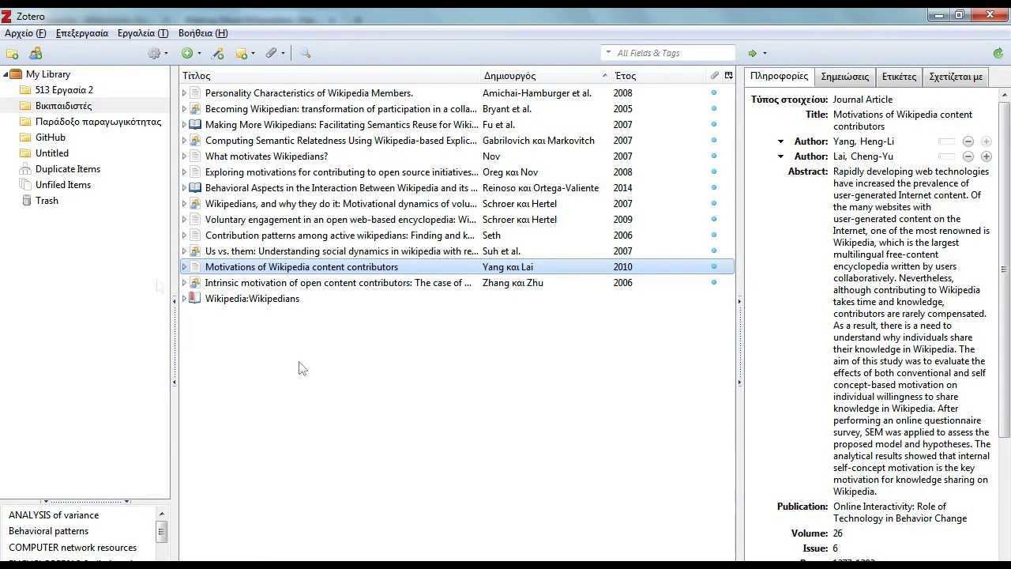
# Create a Blog Post item in the Βικιπαιδιστές collection with the title "Making More Wikipedians"
pyautogui.click(200, 55)
pyautogui.click(200, 55)
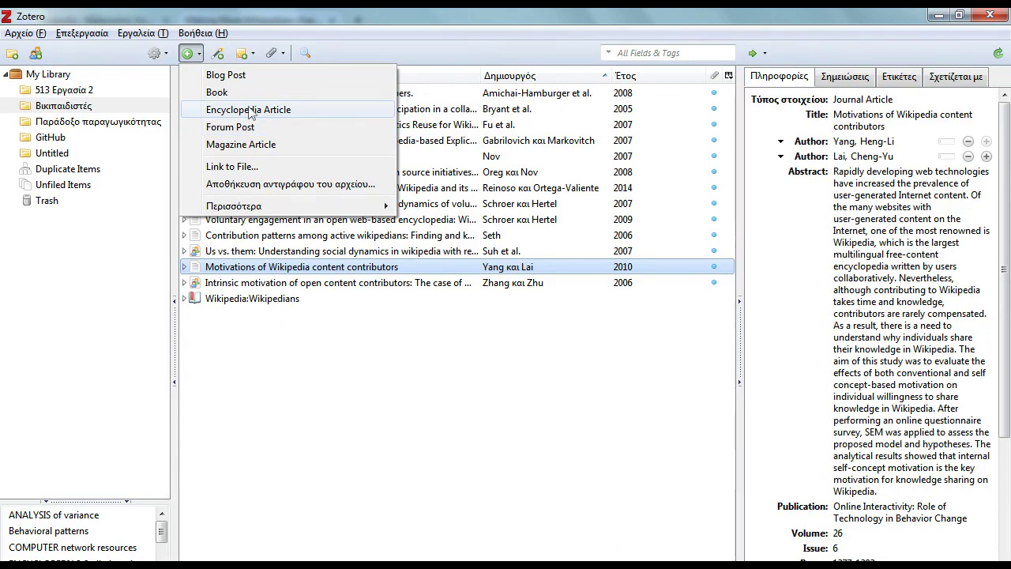
pyautogui.moveTo(270, 207)
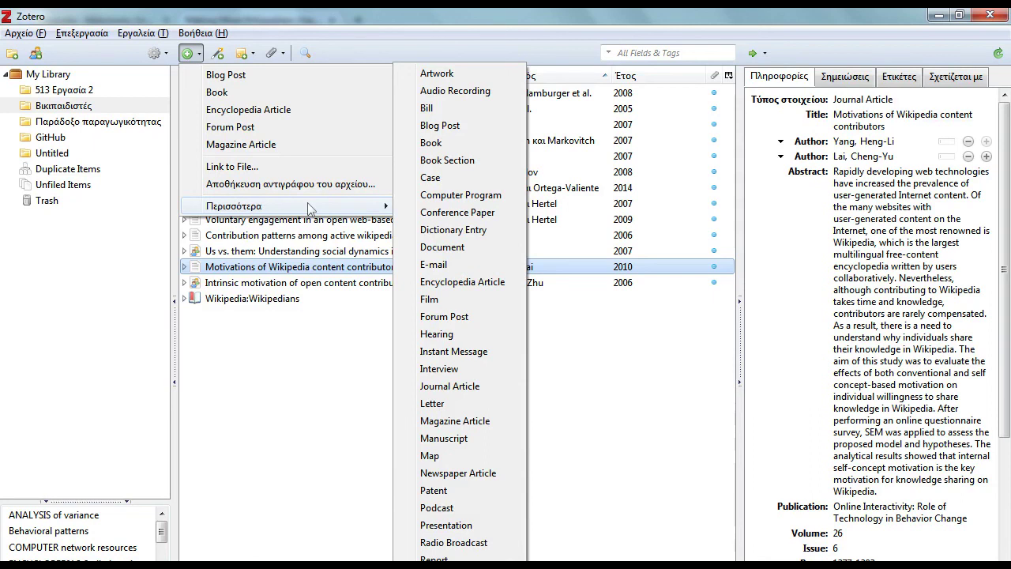
pyautogui.click(260, 75)
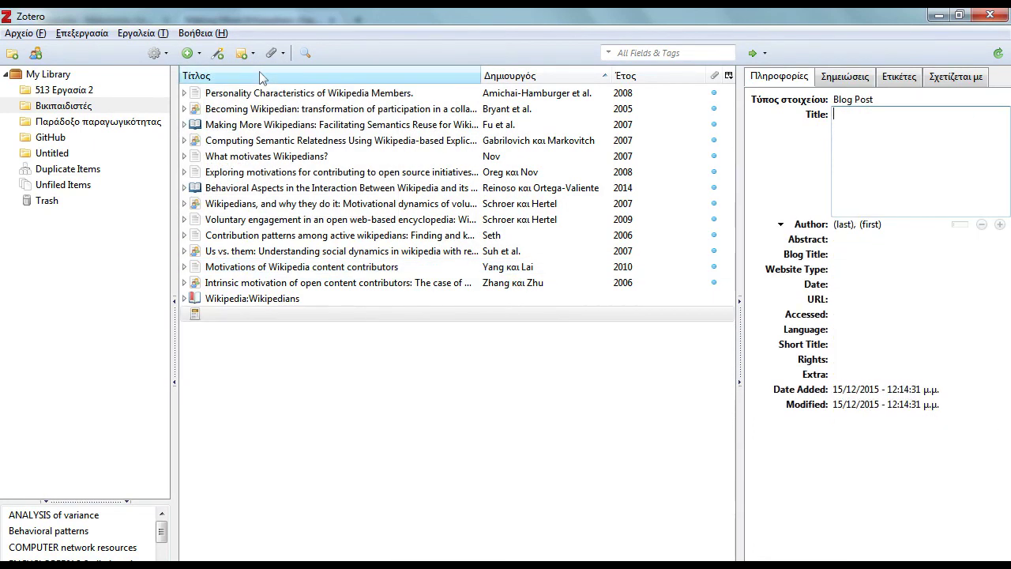
pyautogui.rightClick(858, 150)
pyautogui.click(898, 219)
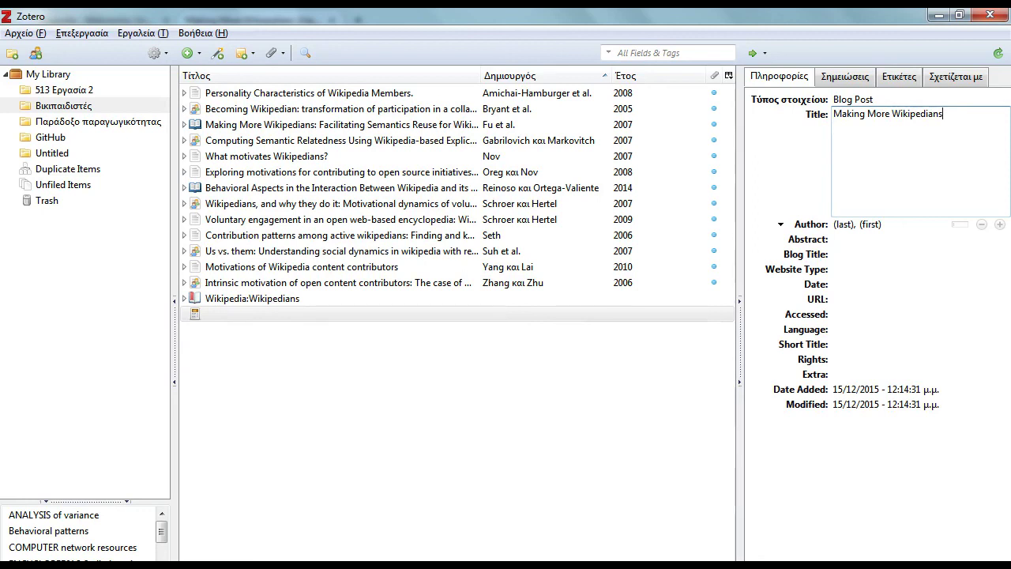
# Check the author's name on the "Making More Wikipedians" blog page in Firefox, and return to Zotero
pyautogui.moveTo(624, 565)
pyautogui.click(545, 523)
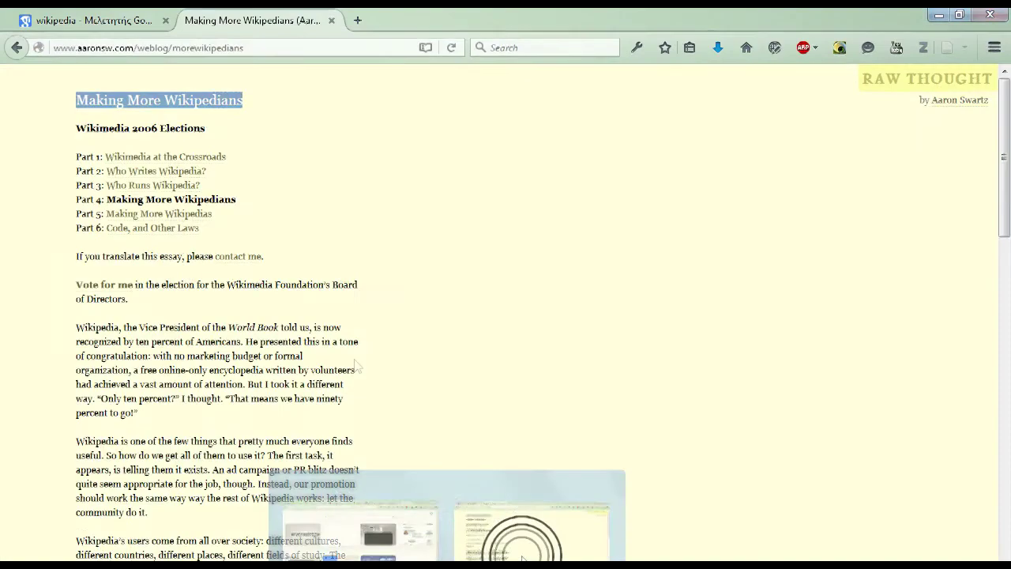
pyautogui.doubleClick(971, 100)
pyautogui.click(971, 133)
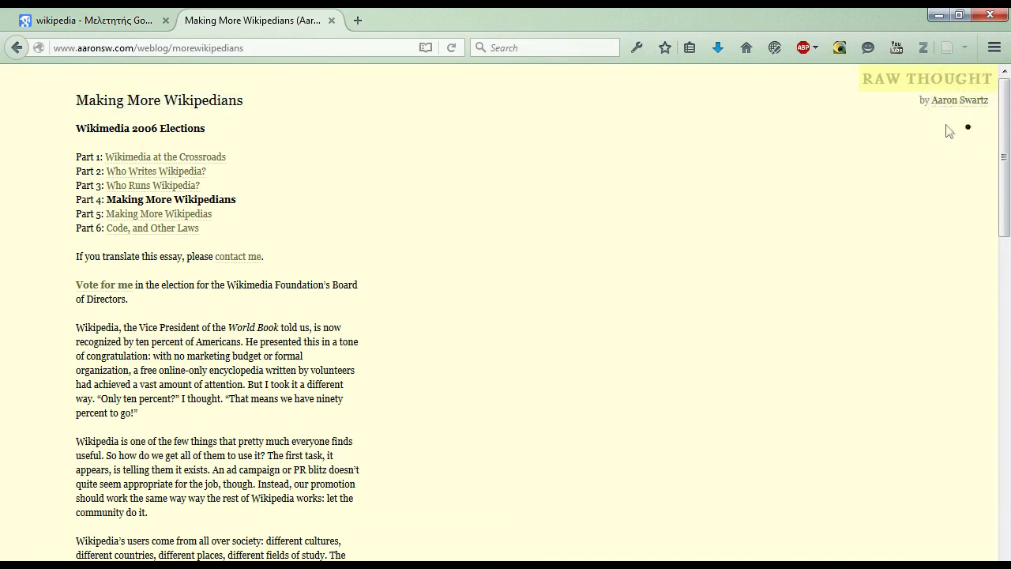
pyautogui.click(939, 18)
# Enter the author's last name and first name on the "Making More Wikipedians" blog post item
pyautogui.click(844, 224)
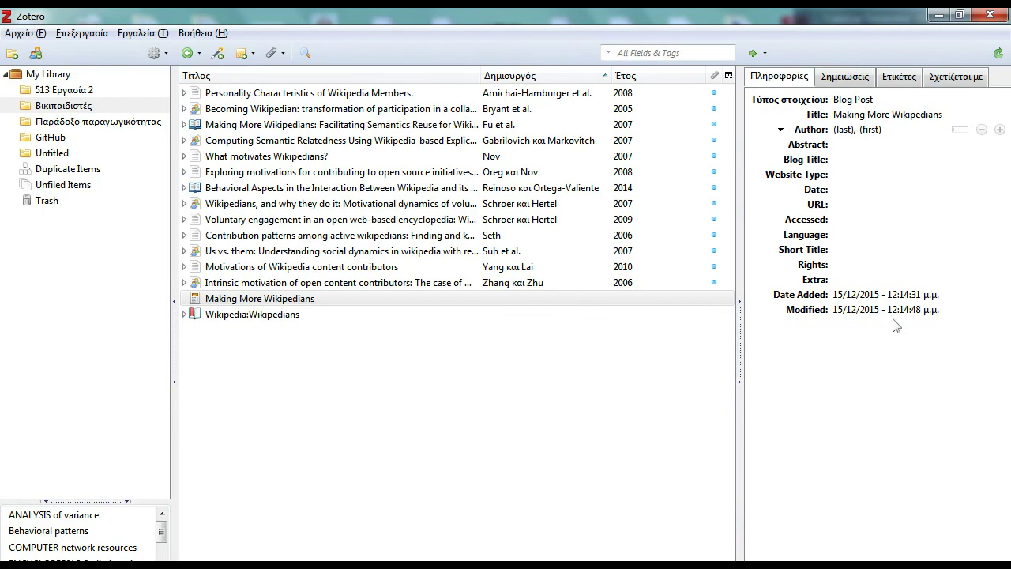
pyautogui.click(842, 129)
pyautogui.write('Swartz')
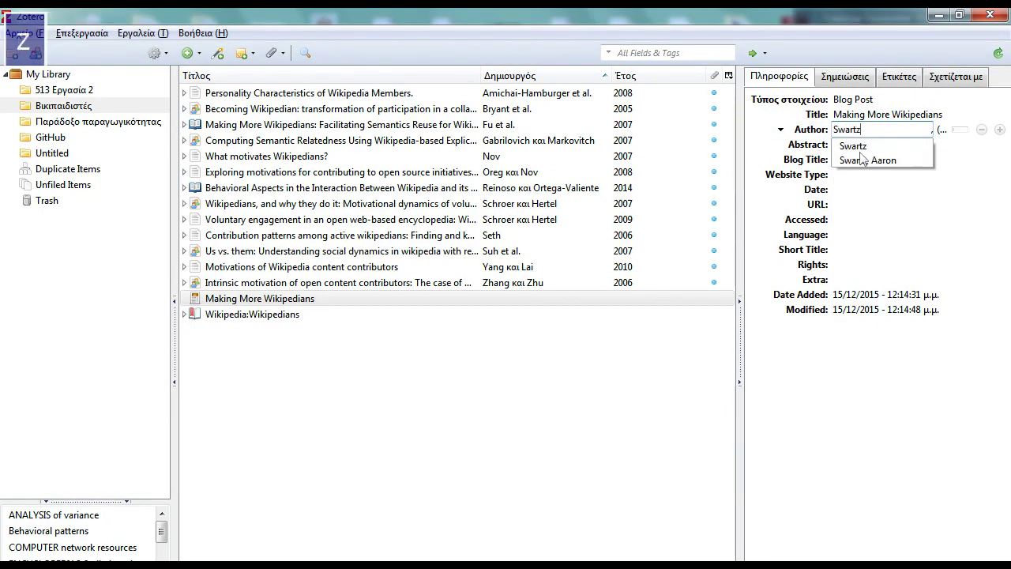
pyautogui.click(892, 130)
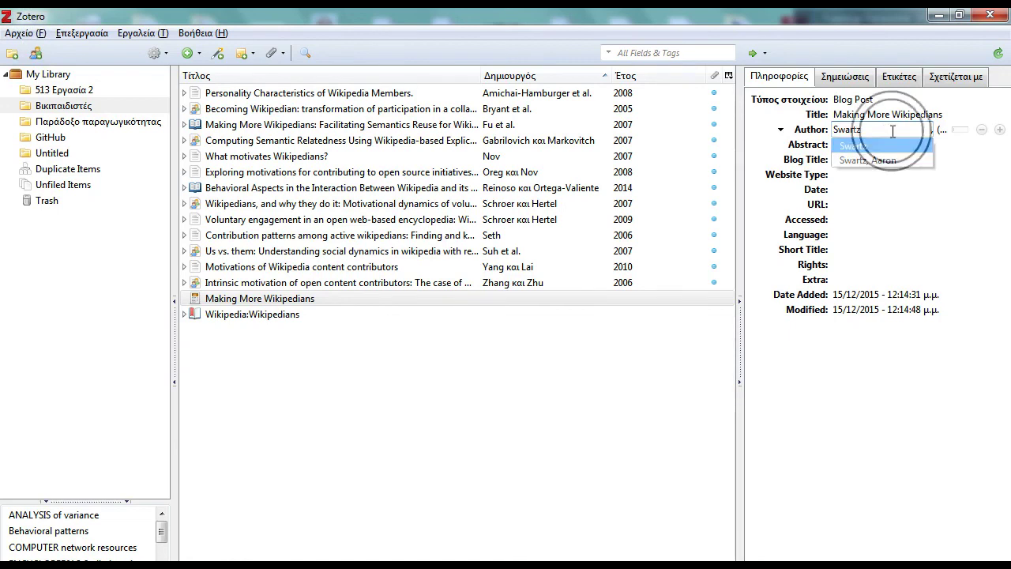
pyautogui.press('Tab')
pyautogui.click(885, 128)
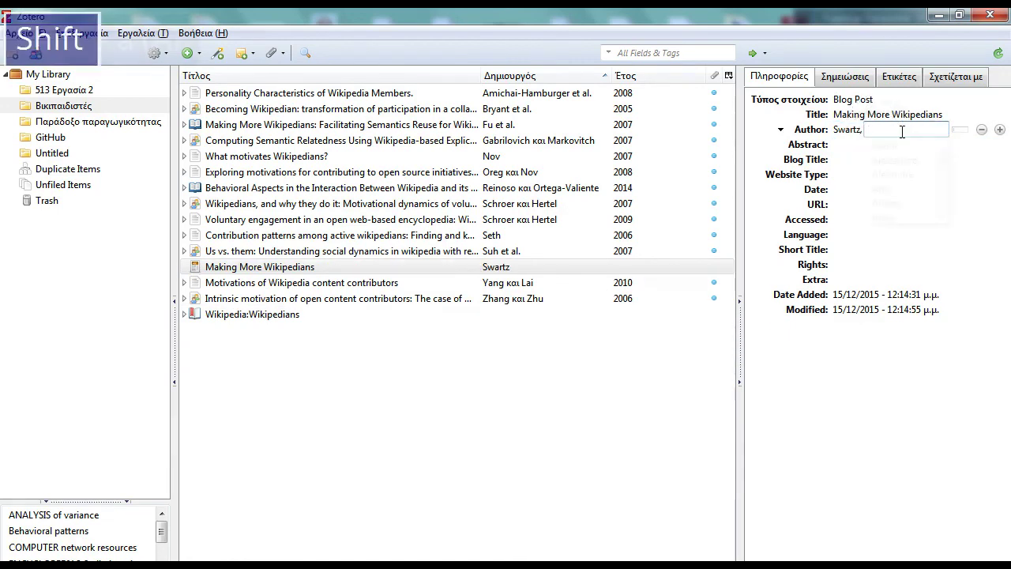
pyautogui.write('Aaron')
pyautogui.click(910, 220)
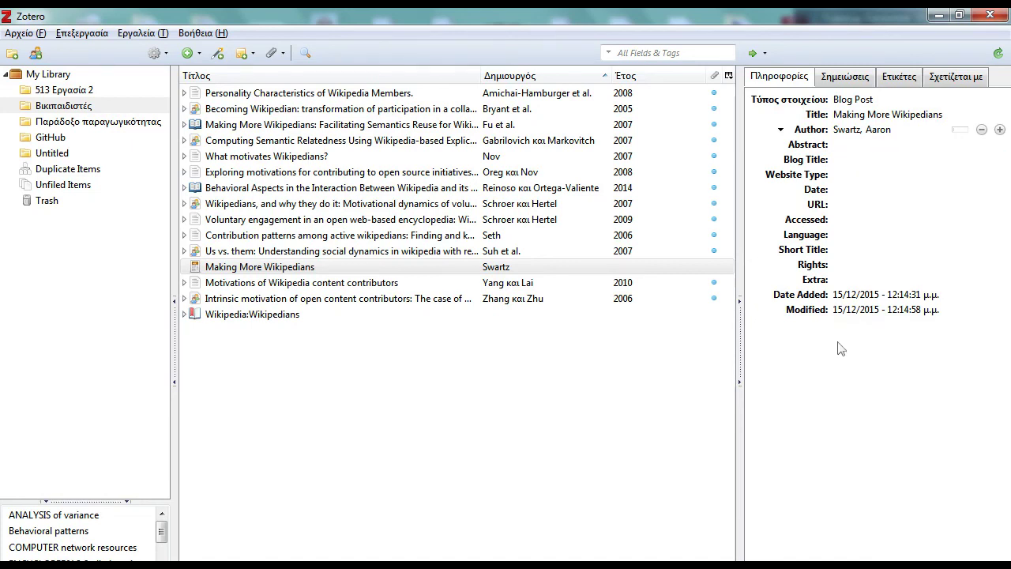
# Set the date of the "Making More Wikipedians" item to 2006
pyautogui.click(855, 190)
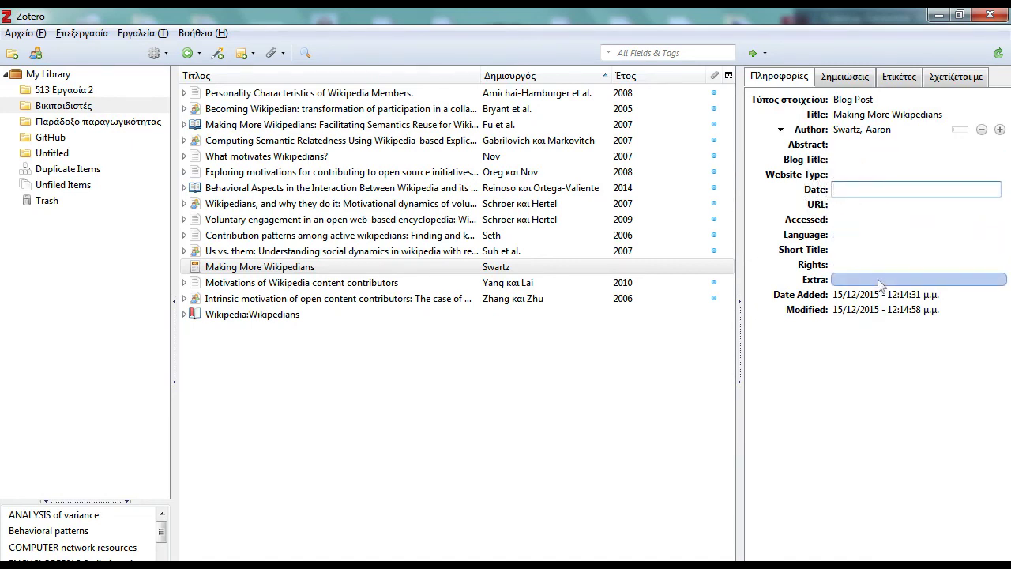
pyautogui.write('200')
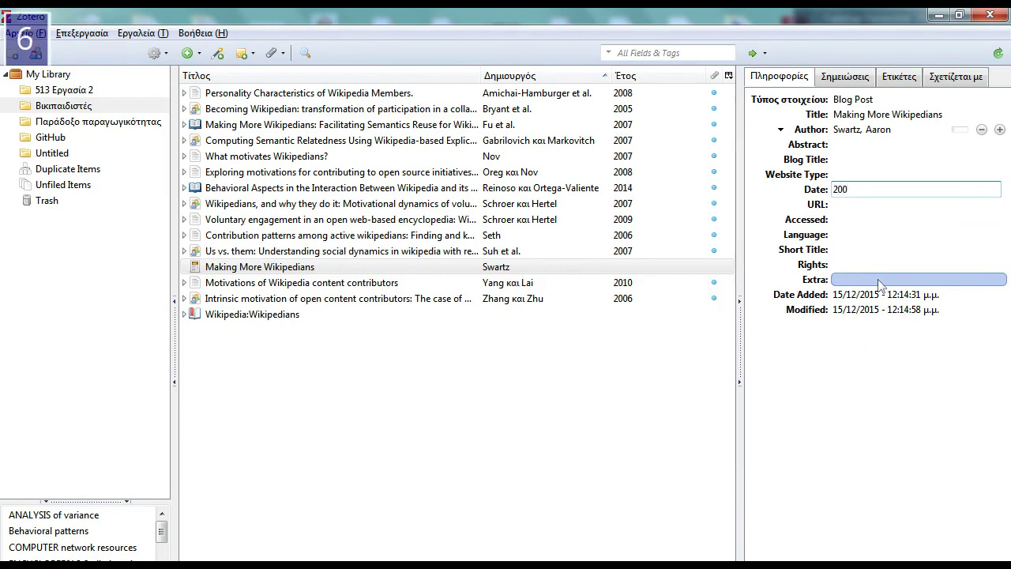
pyautogui.write('6')
pyautogui.press('Return')
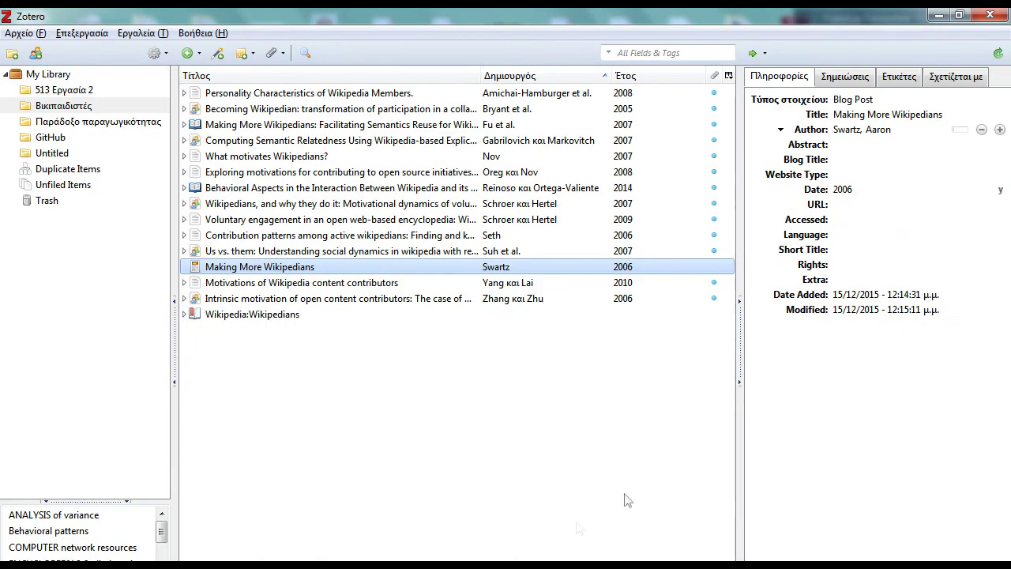
# Copy the address of the "Making More Wikipedians" blog page from Firefox and paste it as the Zotero item's URL
pyautogui.click(515, 535)
pyautogui.click(204, 46)
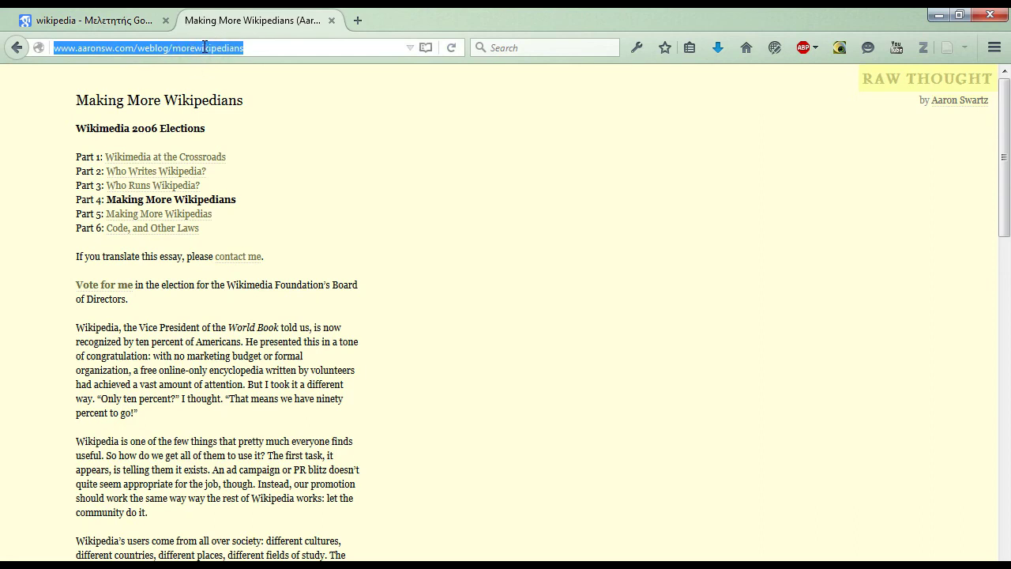
pyautogui.rightClick(204, 46)
pyautogui.click(256, 100)
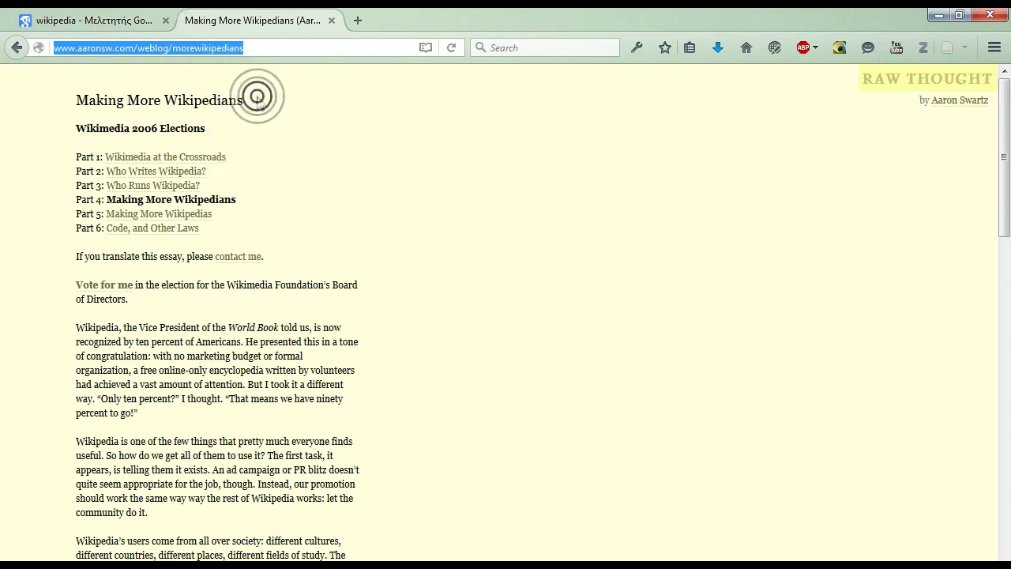
pyautogui.click(939, 15)
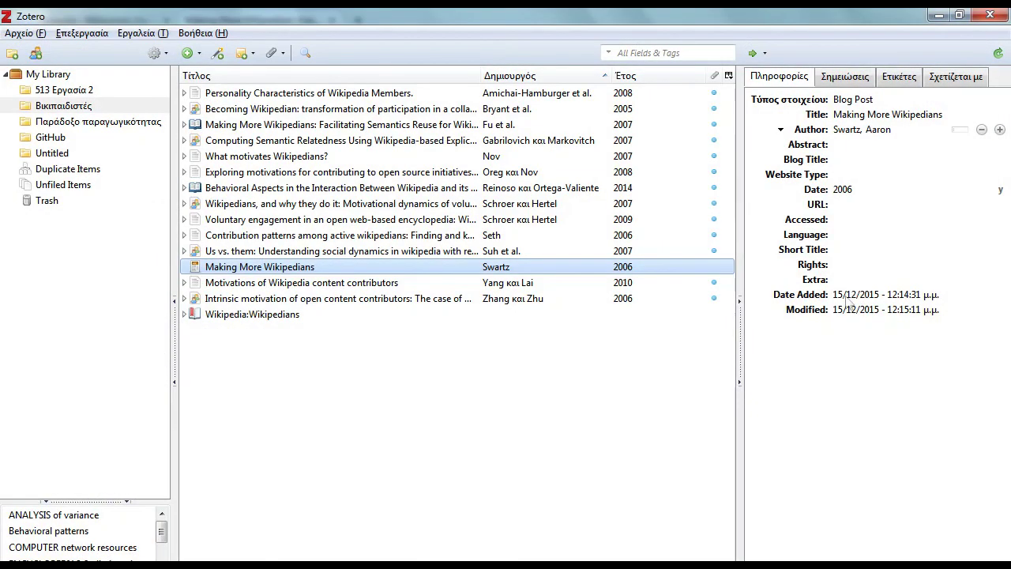
pyautogui.click(863, 205)
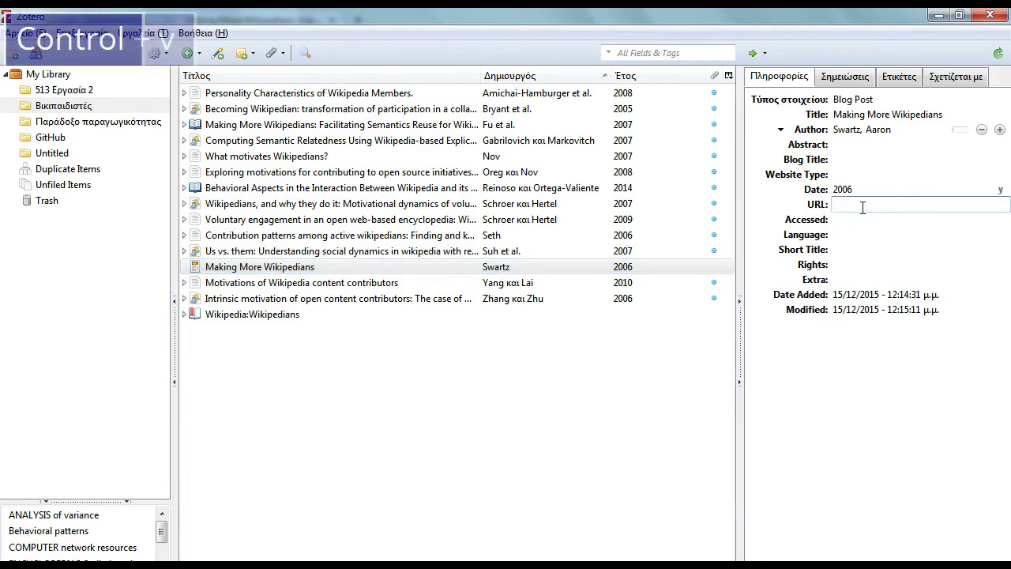
pyautogui.hotkey('ctrl', 'v')
pyautogui.press('Return')
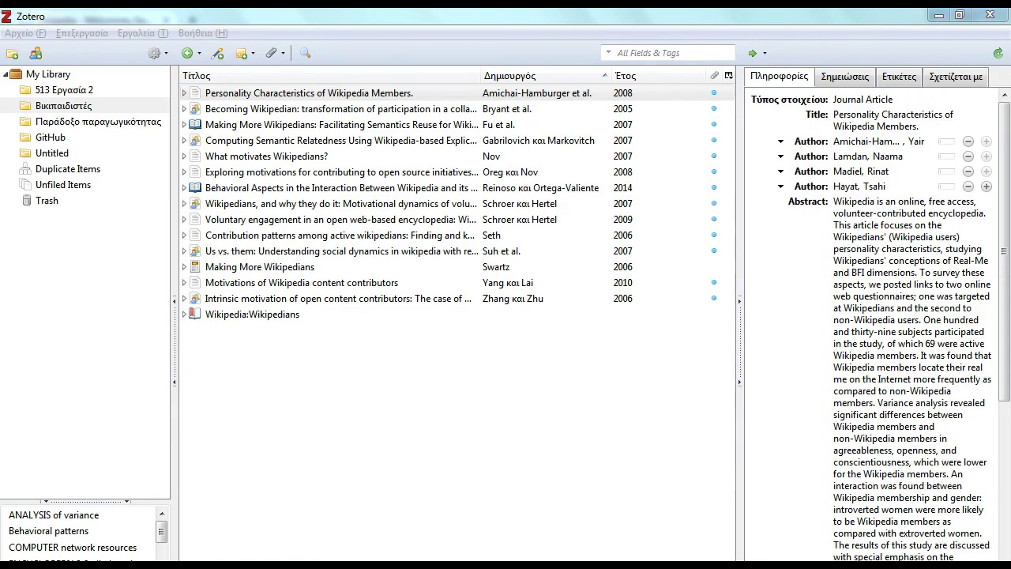
# Switch to Firefox and open "Blogs, Wikipedia, Second Life, and beyond: From production to produsage" from the Google Scholar results in a new tab
pyautogui.click(627, 542)
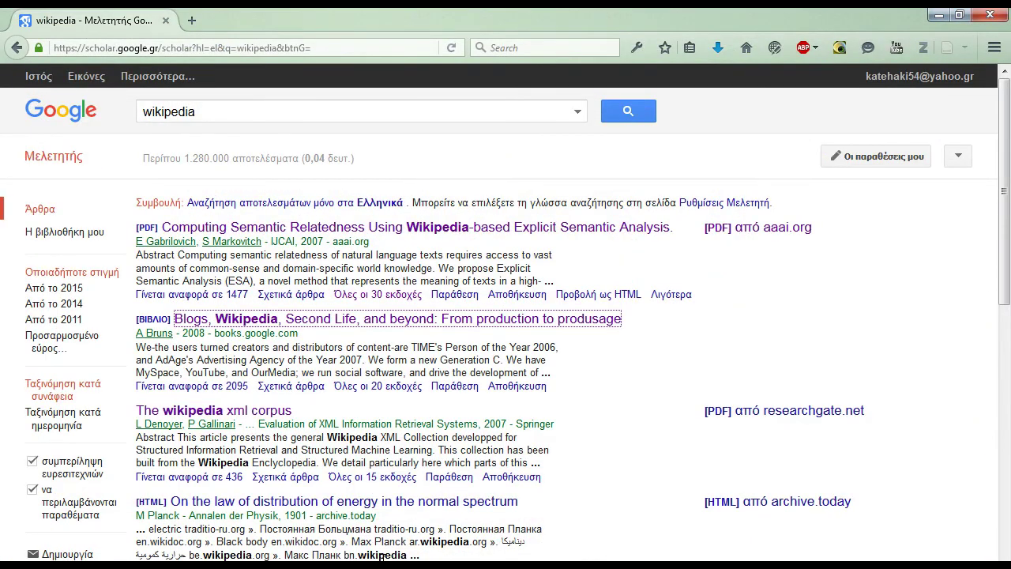
pyautogui.middleClick(403, 322)
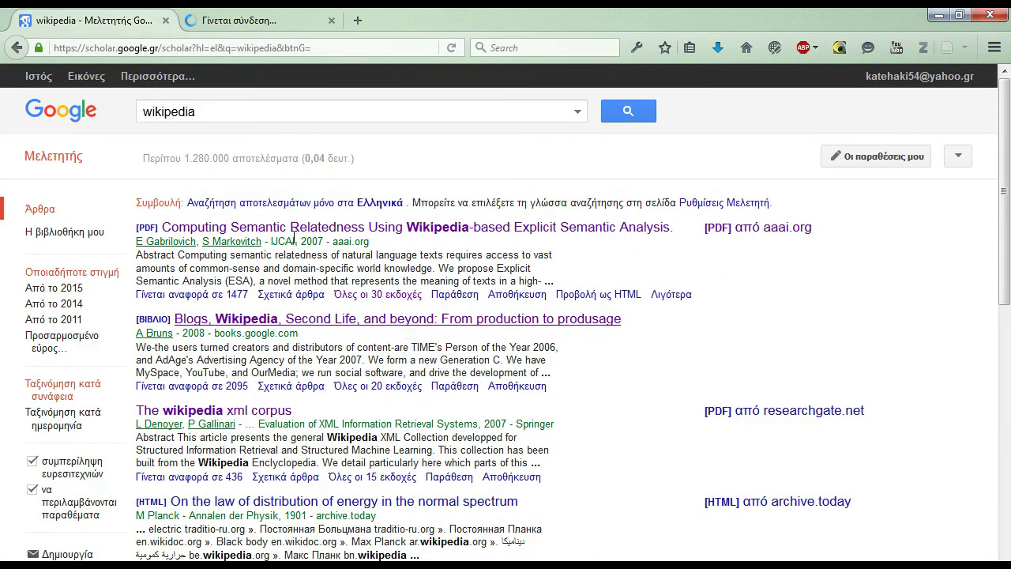
pyautogui.click(249, 21)
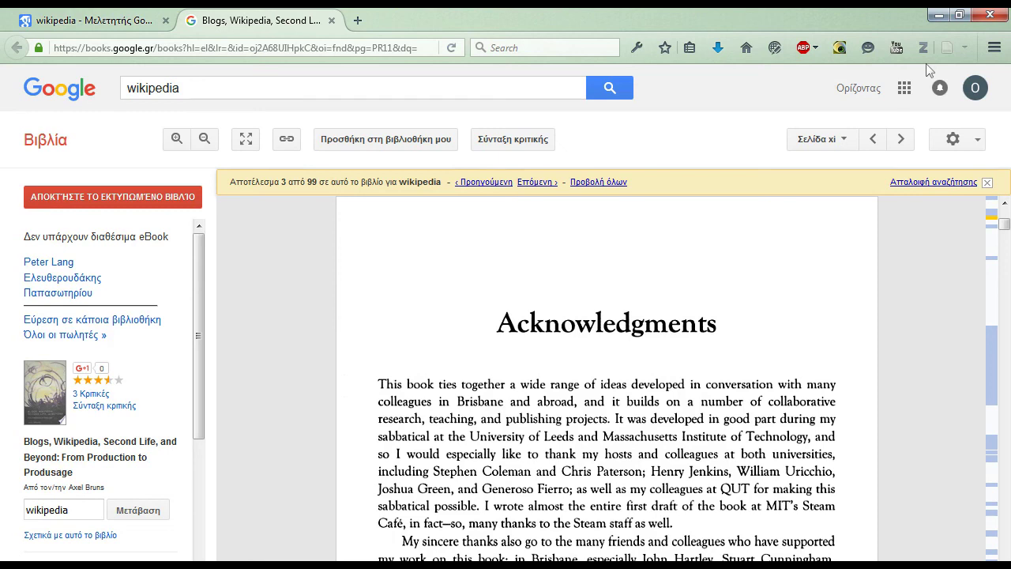
# Check the Zotero extension among Firefox's installed add-ons, and return to the Google Books page
pyautogui.click(995, 48)
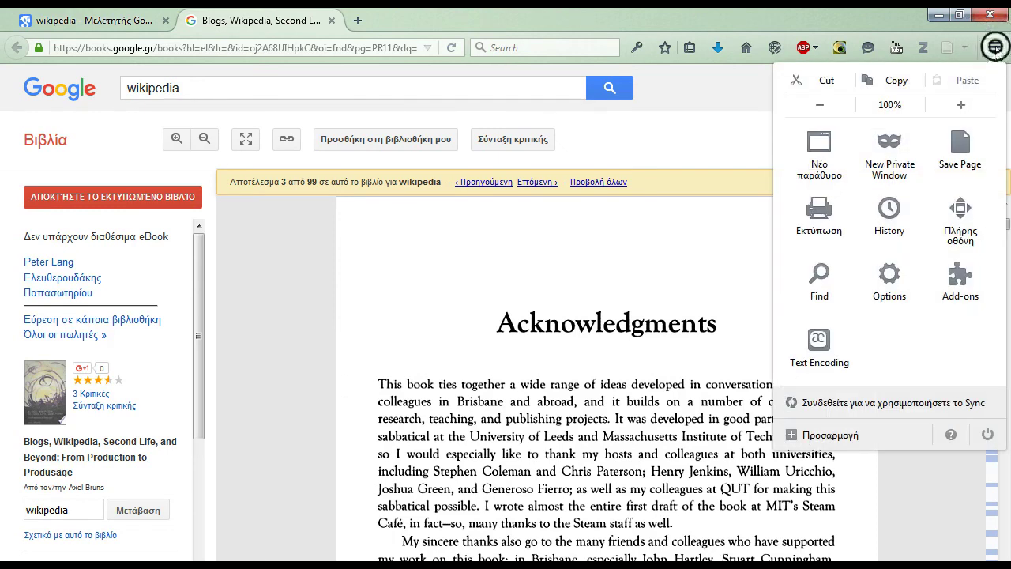
pyautogui.click(960, 275)
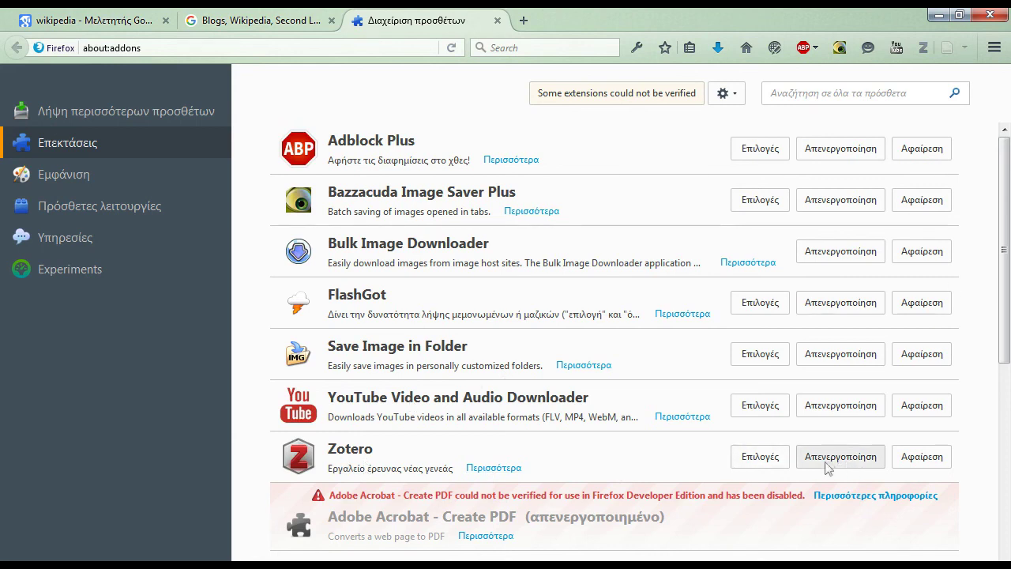
pyautogui.click(498, 20)
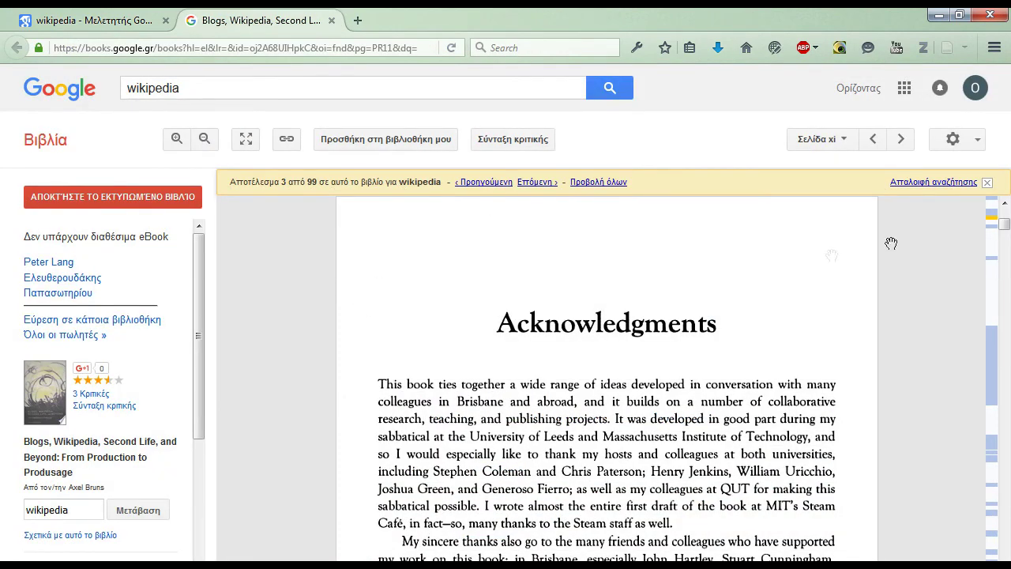
# Try to open the Zotero library from within Firefox, dismissing each warning
pyautogui.click(926, 50)
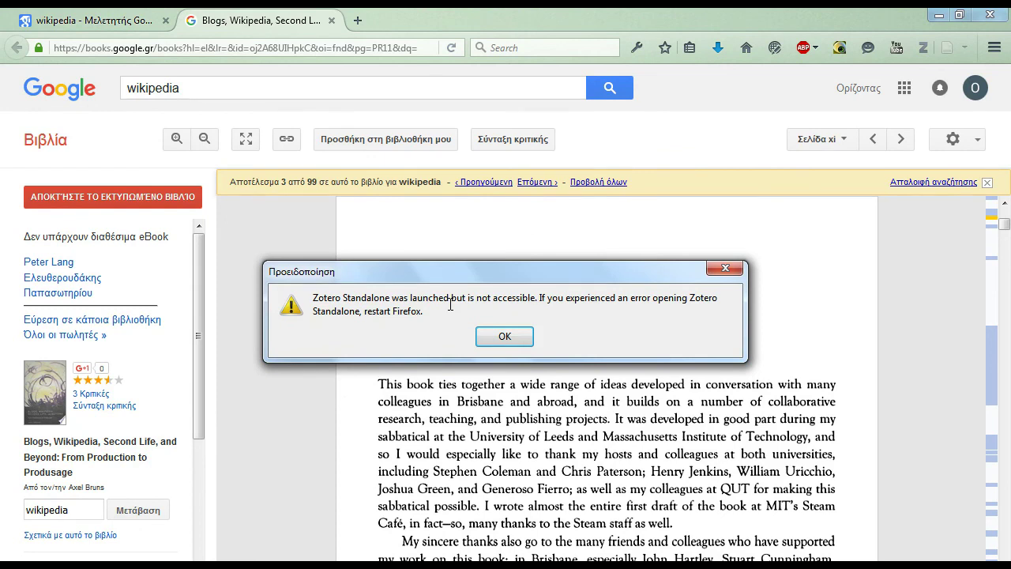
pyautogui.click(485, 332)
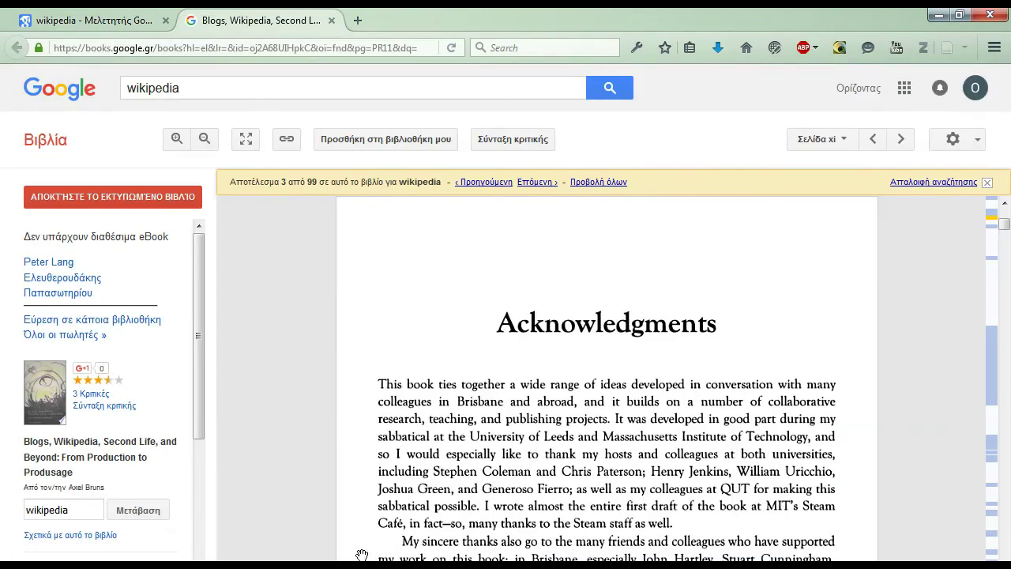
pyautogui.click(923, 48)
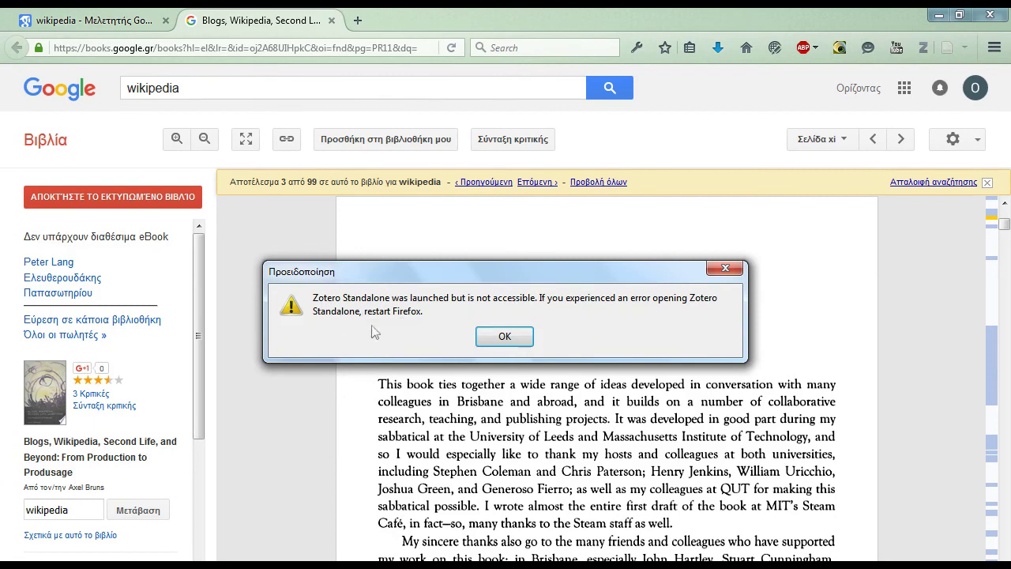
pyautogui.click(505, 336)
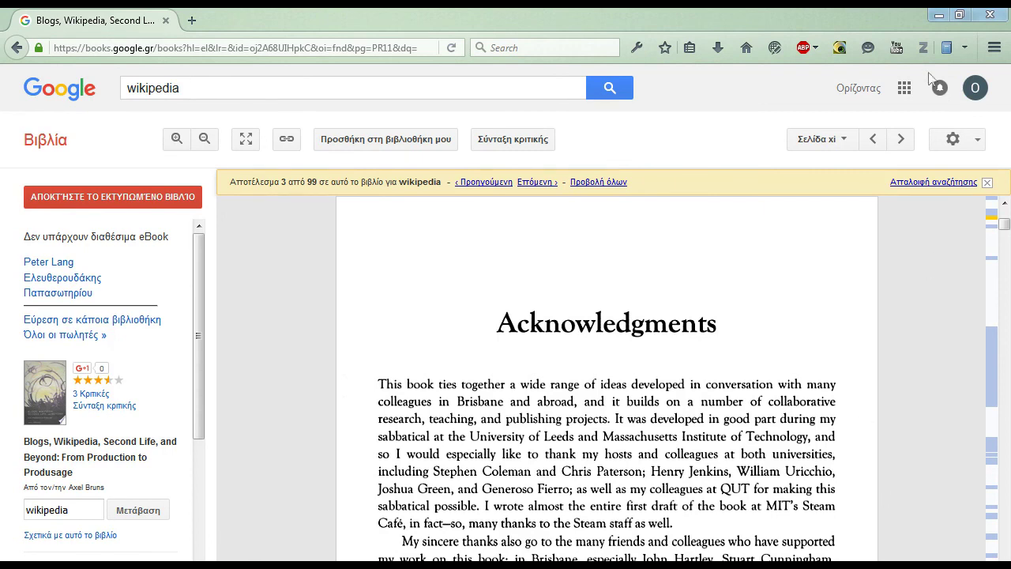
# Show the Zotero library inside Firefox and save the open book to the Βικιπαιδιστές collection using "Google Books"
pyautogui.click(923, 48)
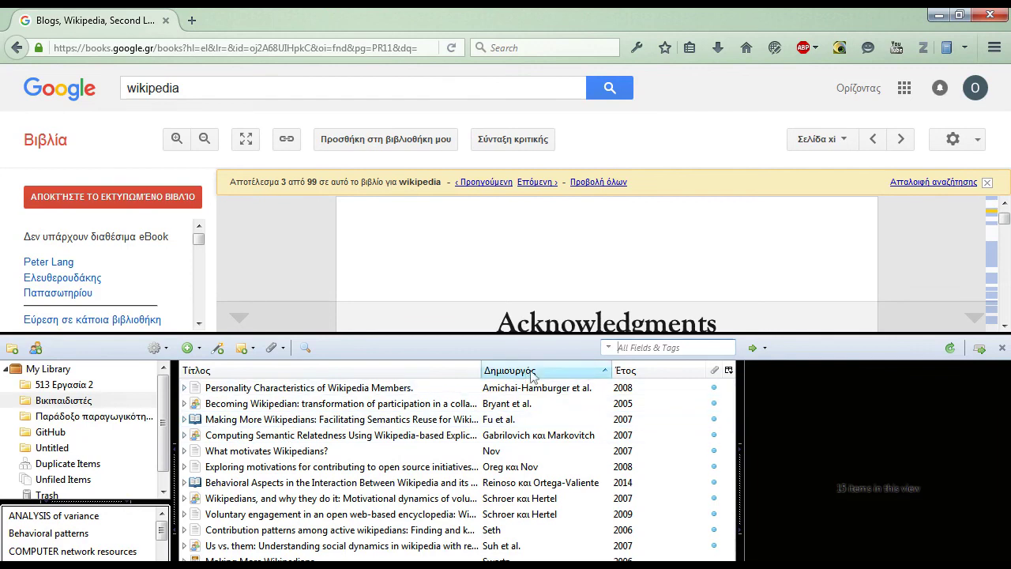
pyautogui.click(968, 50)
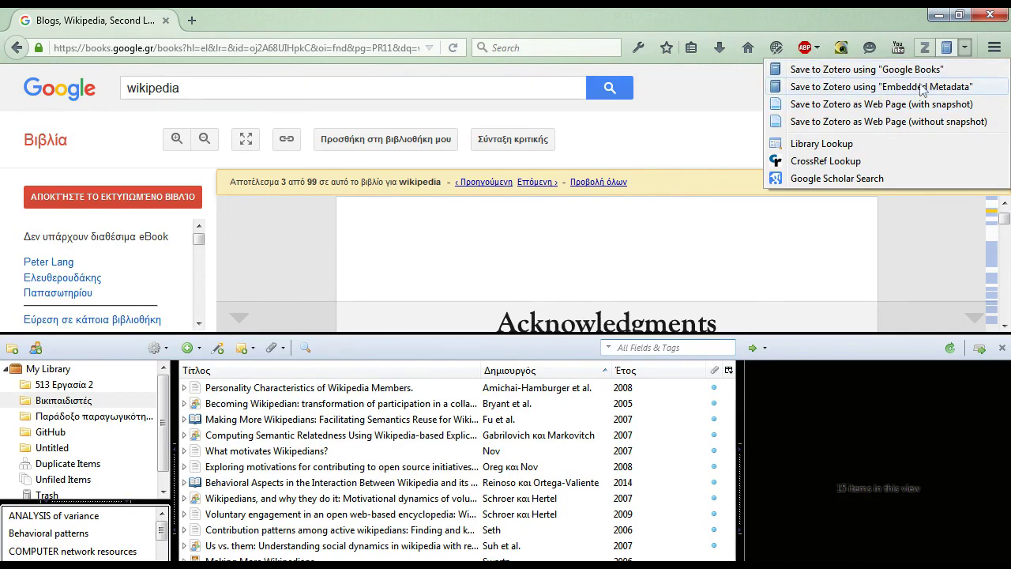
pyautogui.click(881, 71)
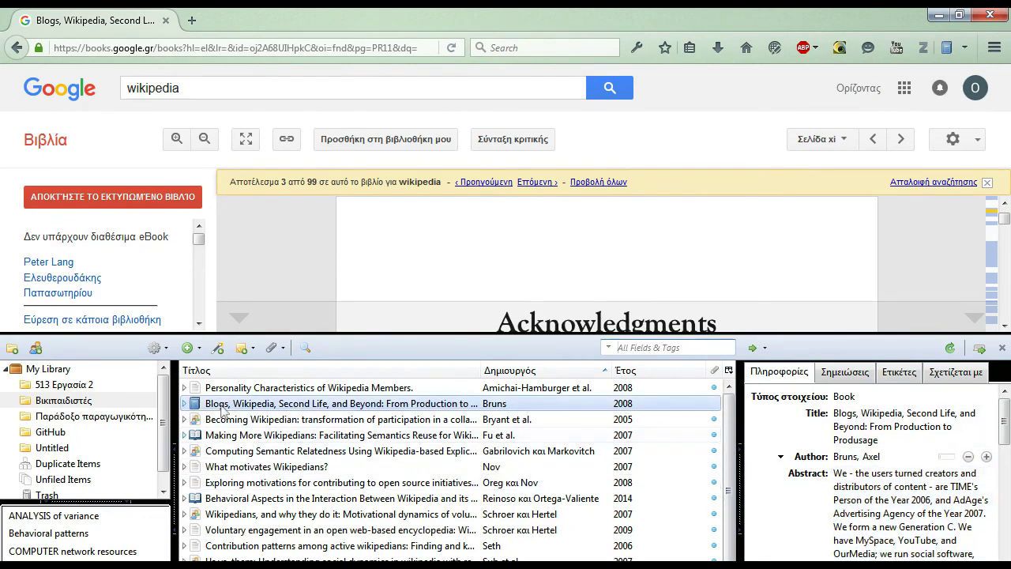
# Examine the attachment and the available item actions of the saved "Blogs, Wikipedia, Second Life, and Beyond" book, and collapse its entry
pyautogui.click(185, 404)
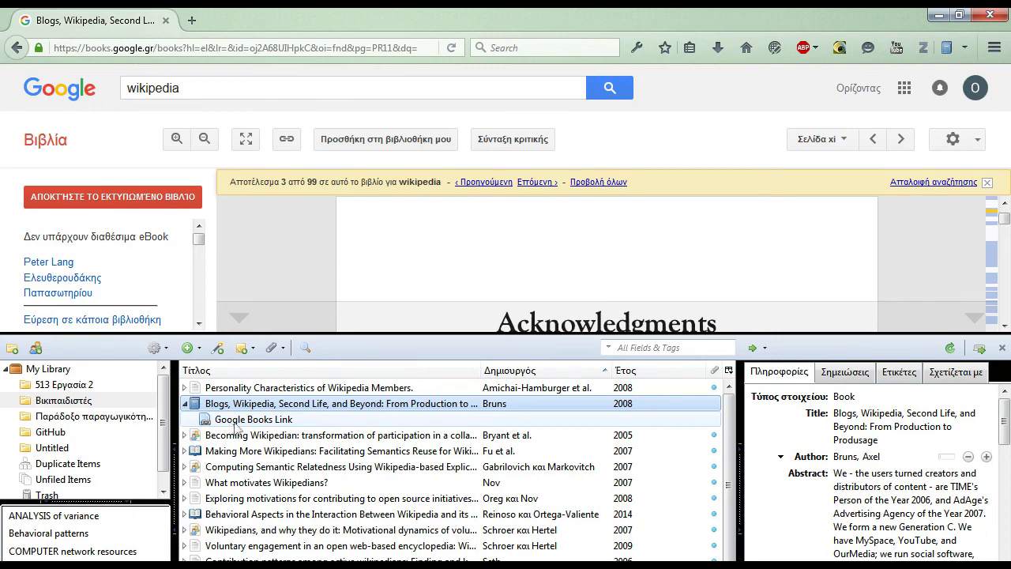
pyautogui.rightClick(255, 406)
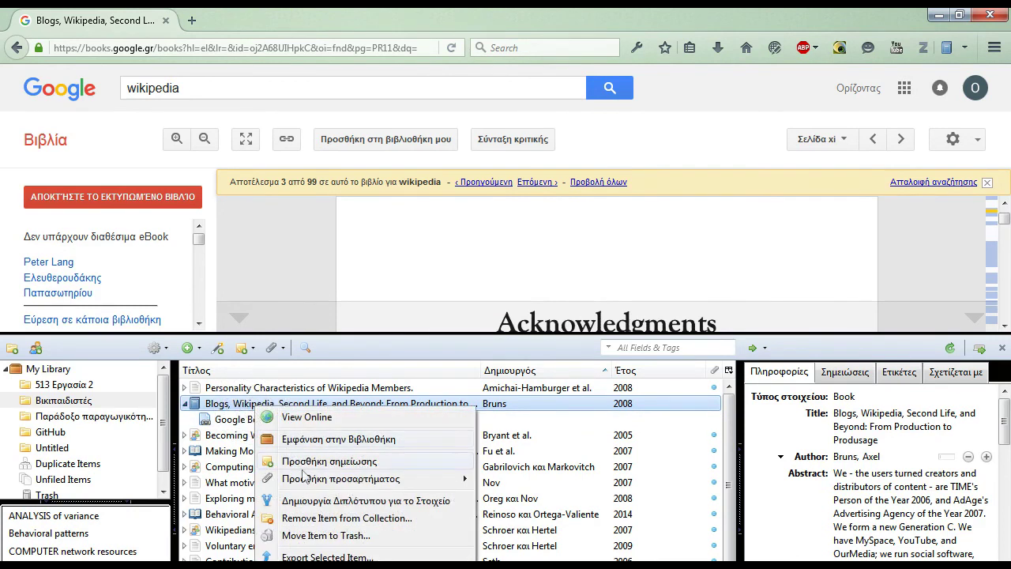
pyautogui.moveTo(308, 479)
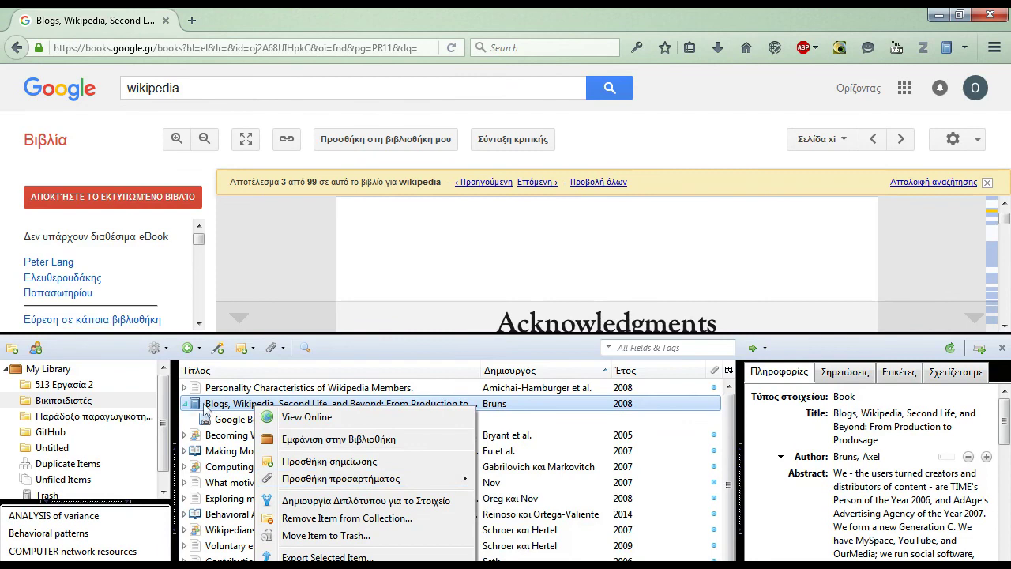
pyautogui.click(186, 405)
pyautogui.click(186, 404)
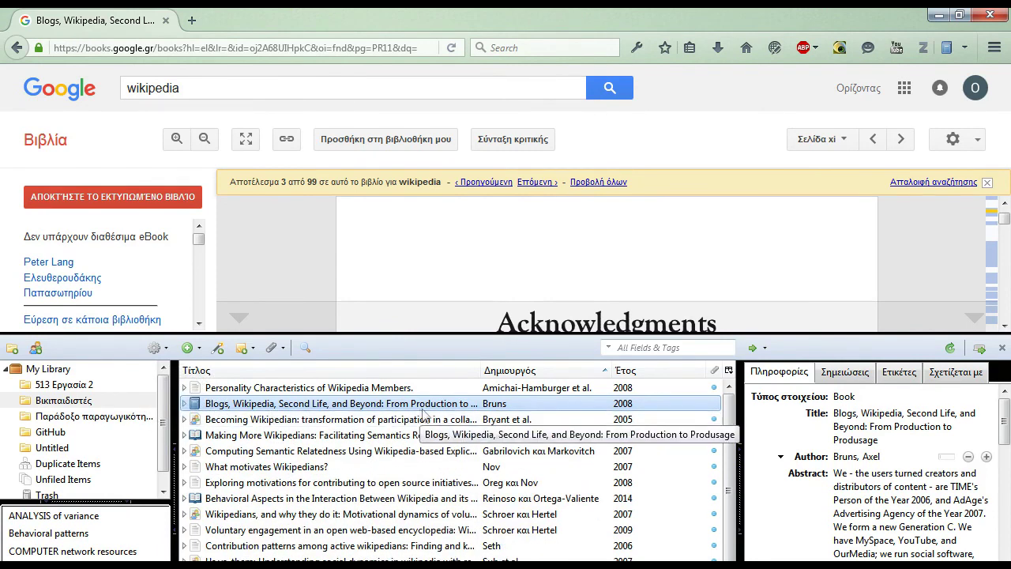
# Hide the Zotero library in Firefox, review the save options for the page, and briefly show and hide the library again
pyautogui.click(1003, 349)
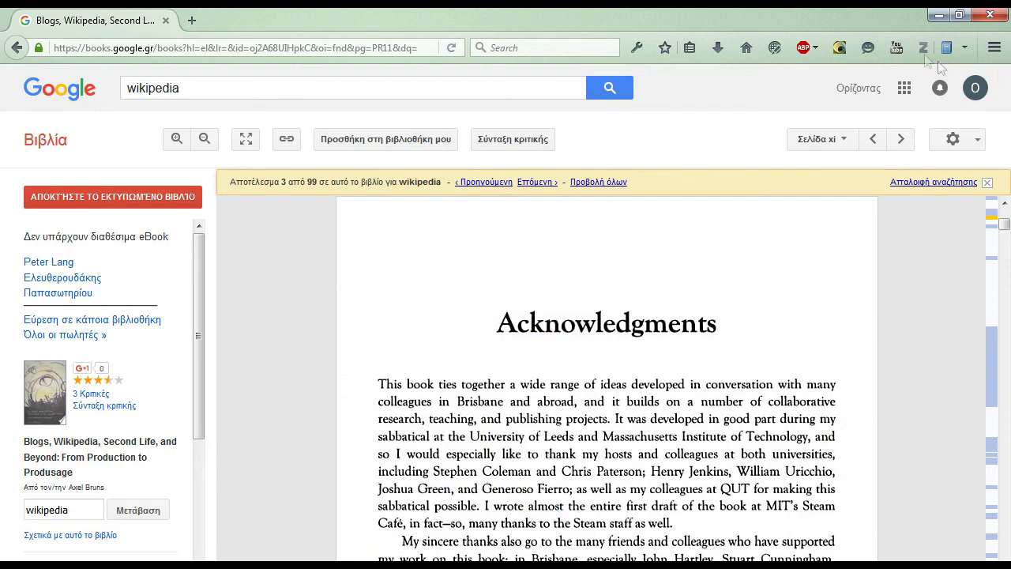
pyautogui.click(965, 48)
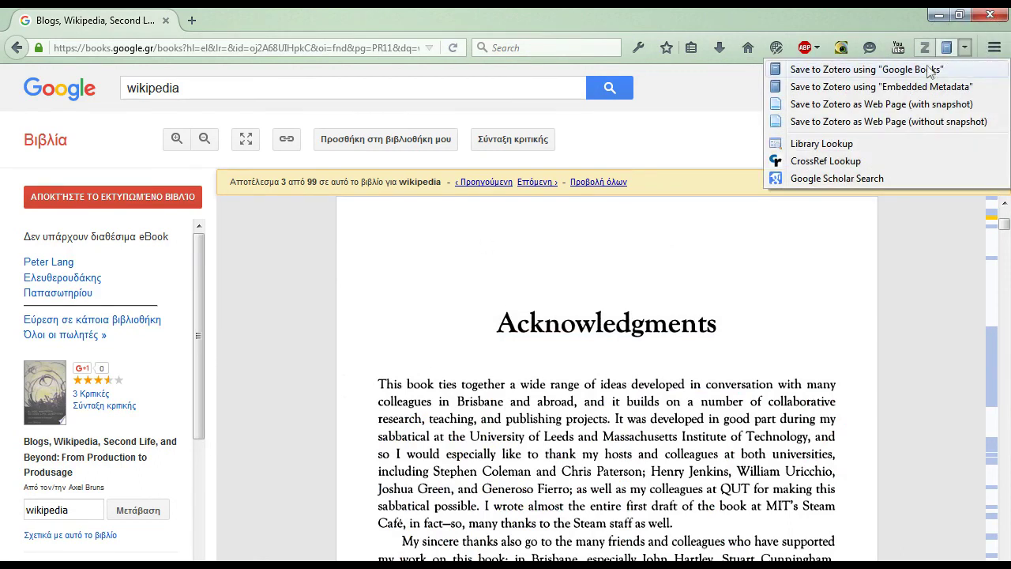
pyautogui.click(903, 268)
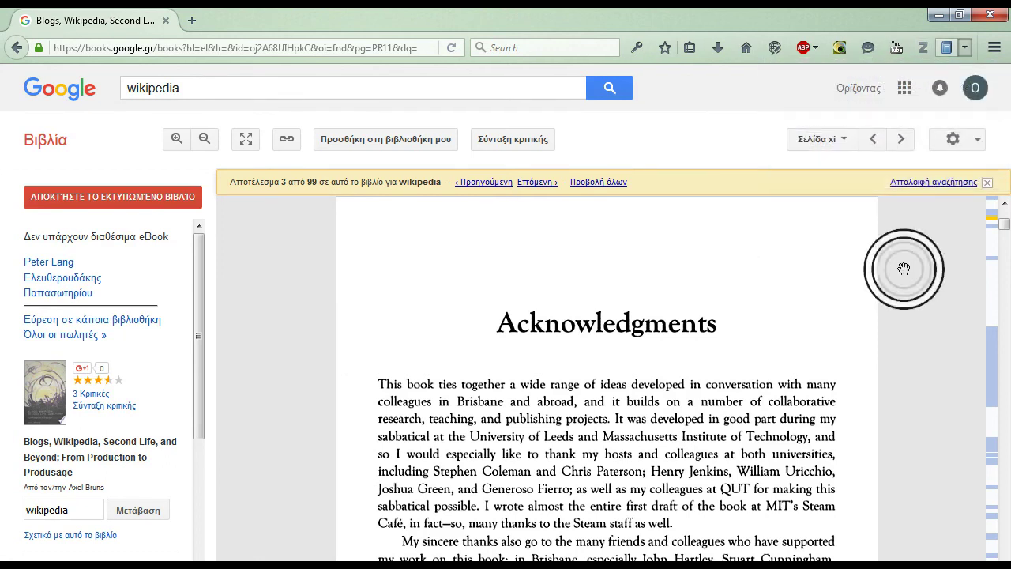
pyautogui.hotkey('ctrl', 'shift', 'z')
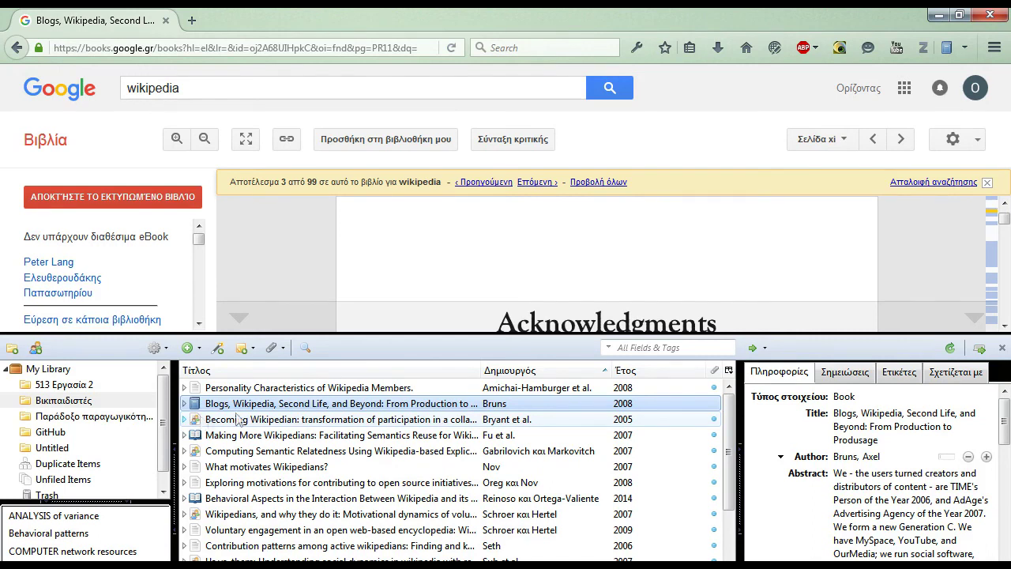
pyautogui.click(1002, 349)
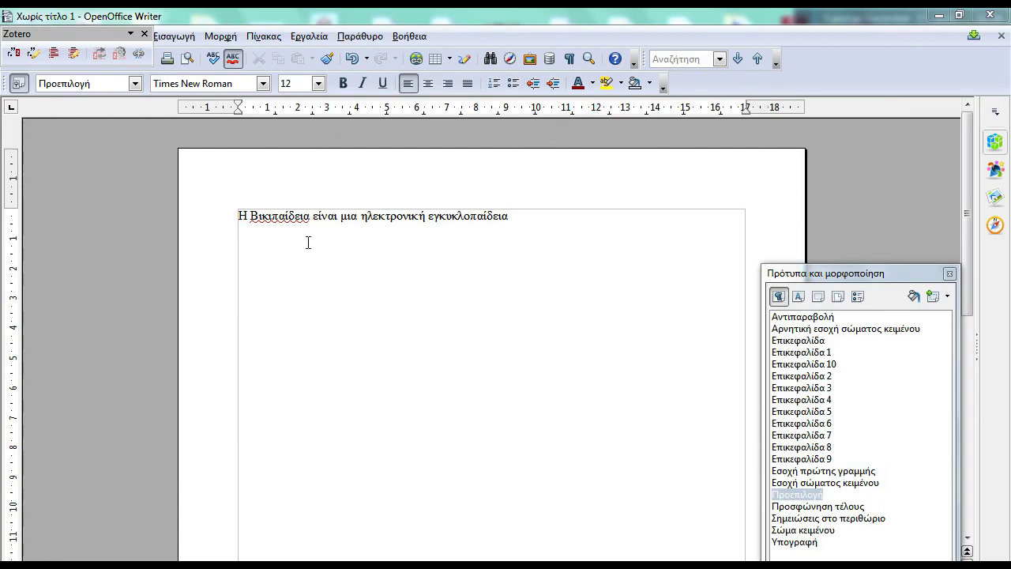
# Dock the floating Zotero toolbar in line with the standard toolbar, next to the search controls
pyautogui.moveTo(79, 33); pyautogui.dragTo(114, 140)
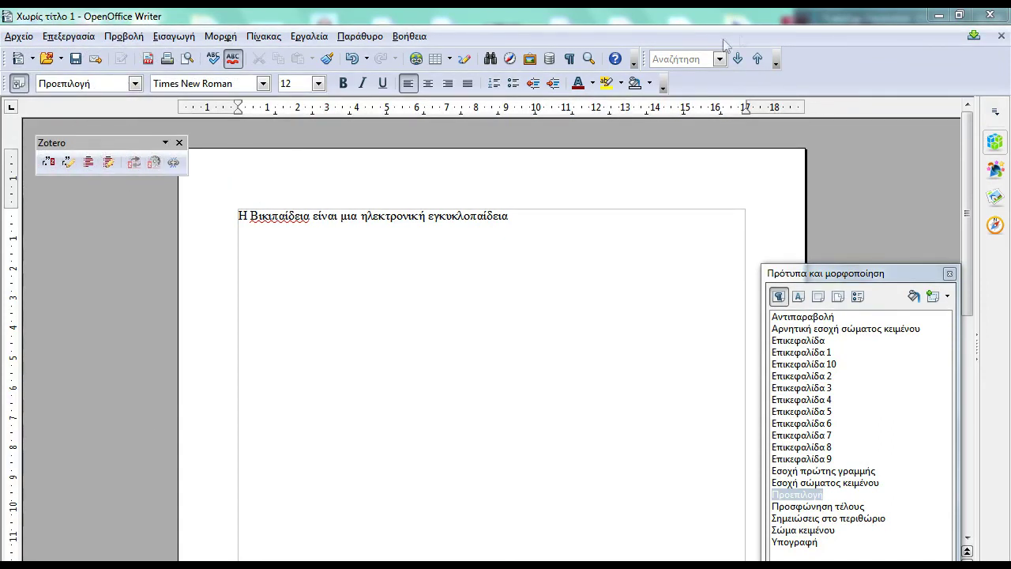
pyautogui.moveTo(116, 142); pyautogui.dragTo(858, 61)
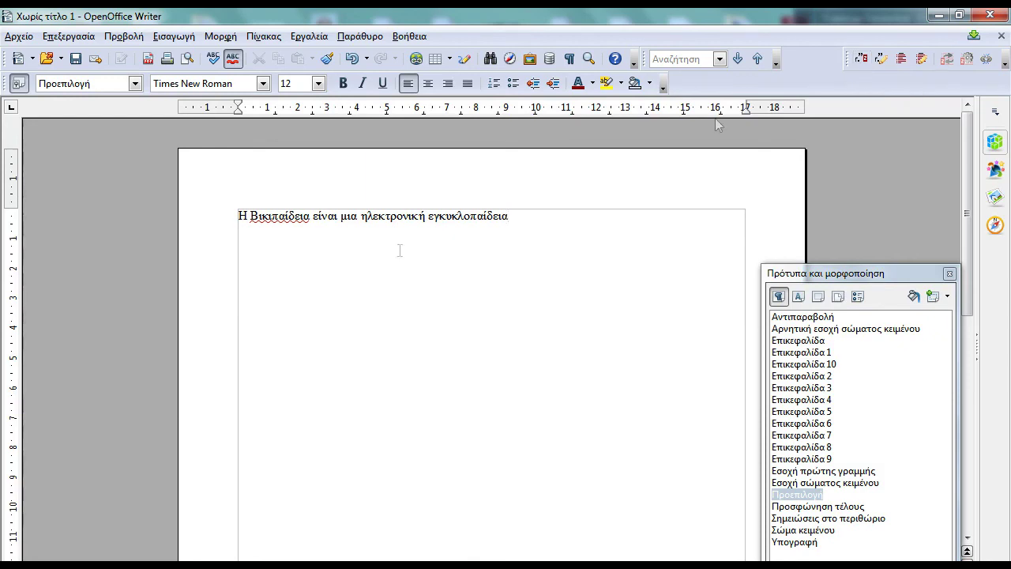
# Try to add a Zotero citation, dismiss the message, and open the Zotero application, leaving it minimized
pyautogui.click(862, 60)
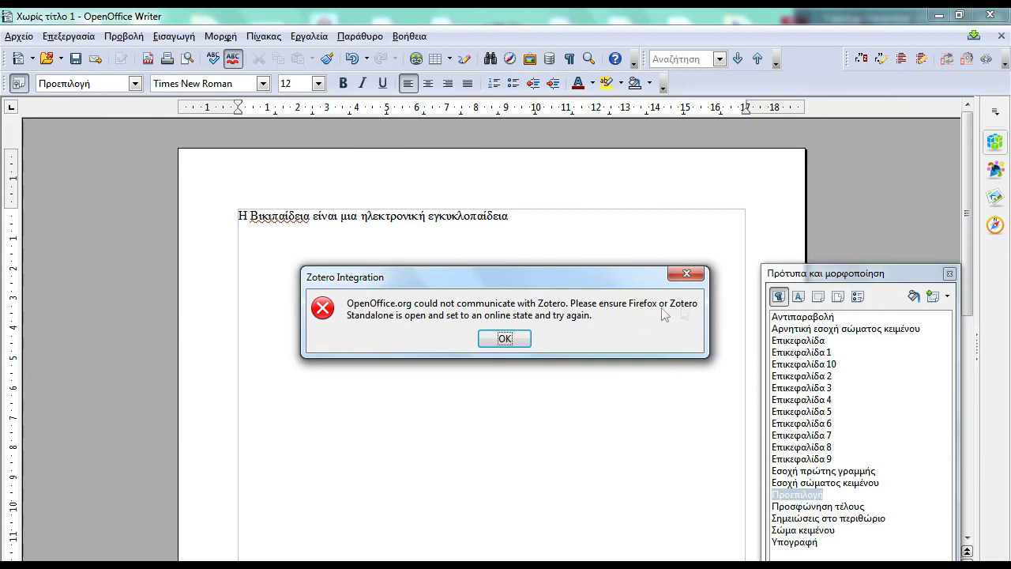
pyautogui.click(505, 338)
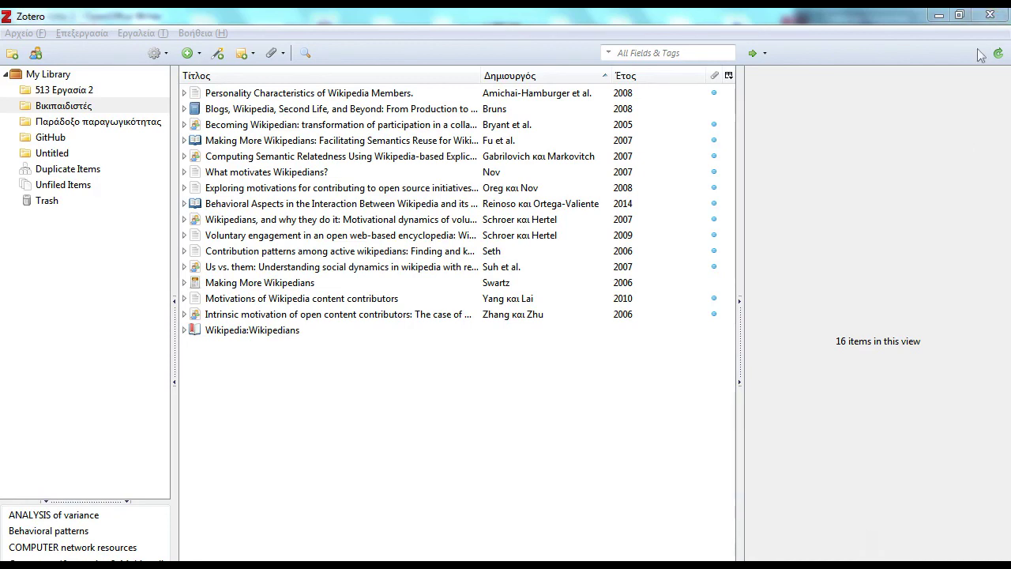
pyautogui.click(939, 15)
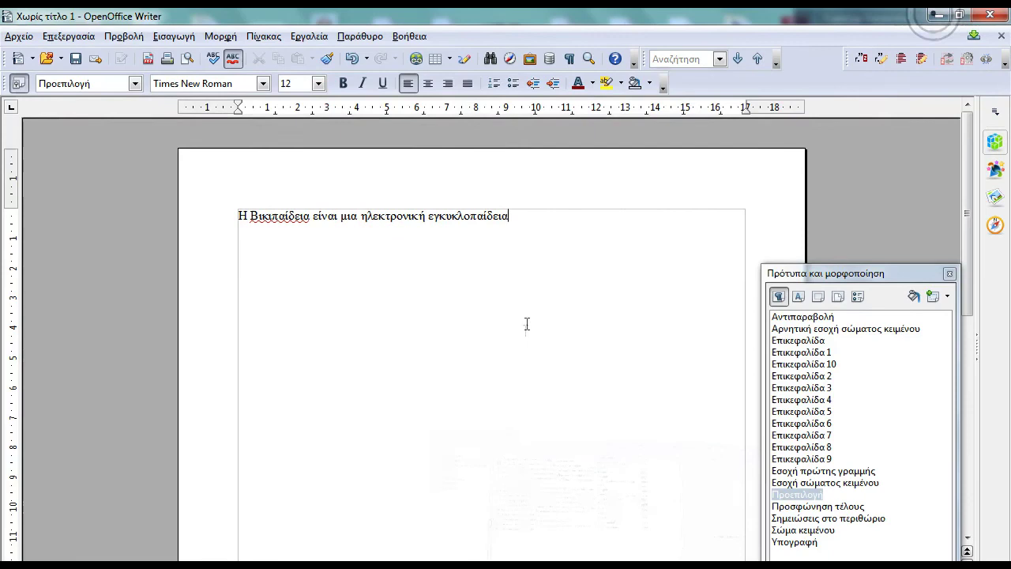
# Cite "Blogs, Wikipedia, Second Life, and Beyond" after the sentence, using American Psychological Association 6th edition, Ελληνικά and ReferenceMarks
pyautogui.click(853, 62)
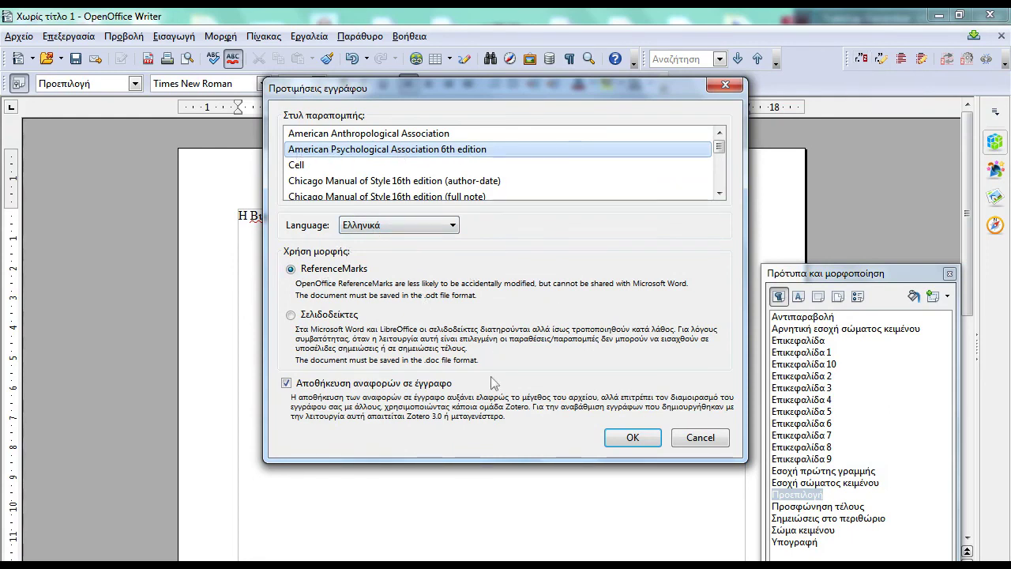
pyautogui.click(612, 438)
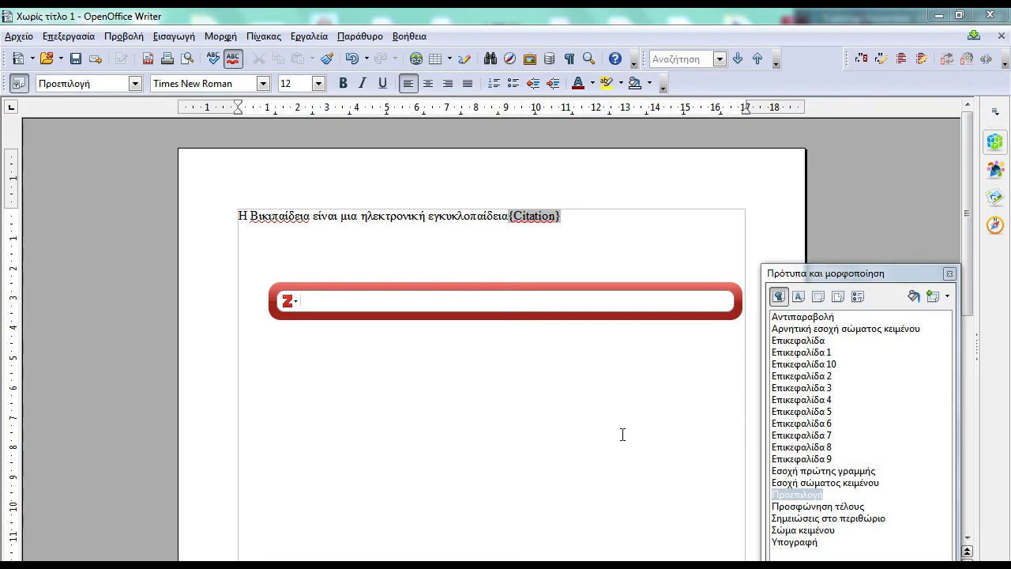
pyautogui.write('Bl')
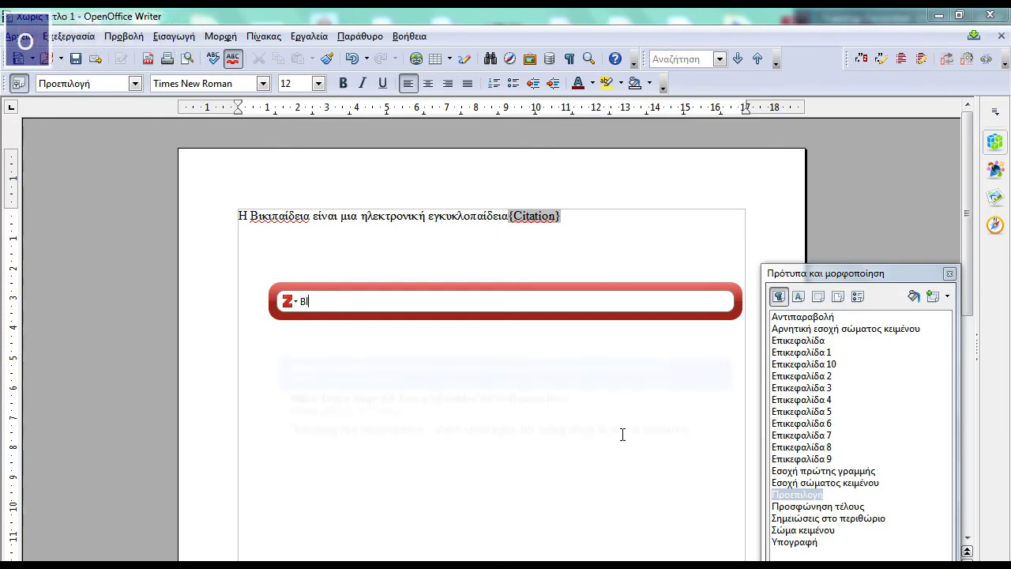
pyautogui.write('o')
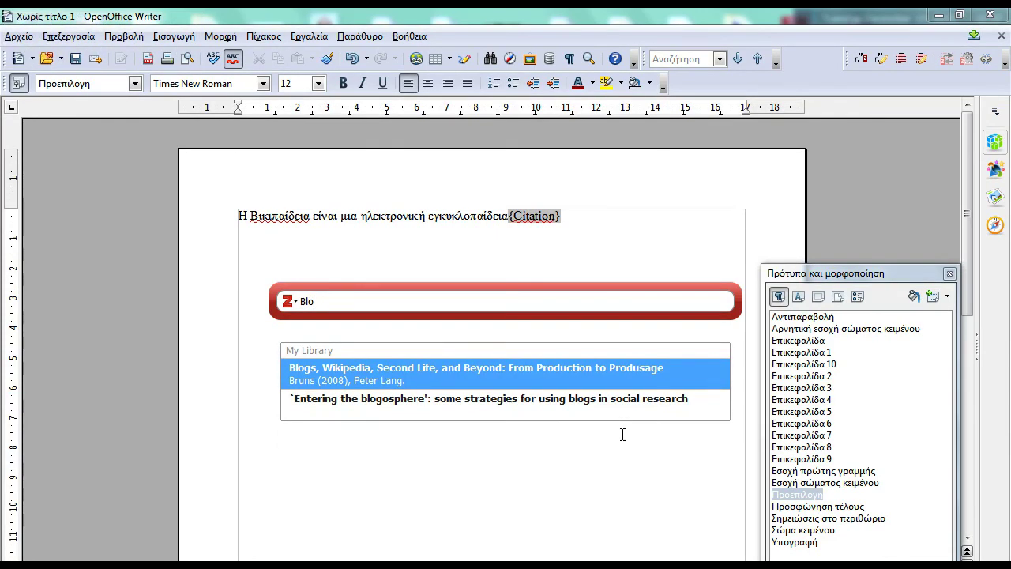
pyautogui.click(538, 368)
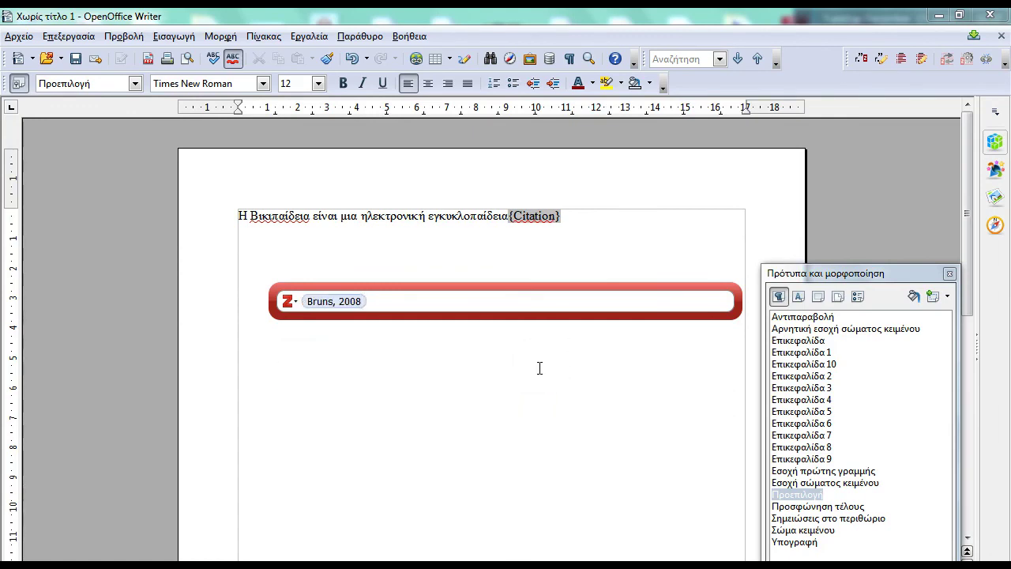
pyautogui.press('Return')
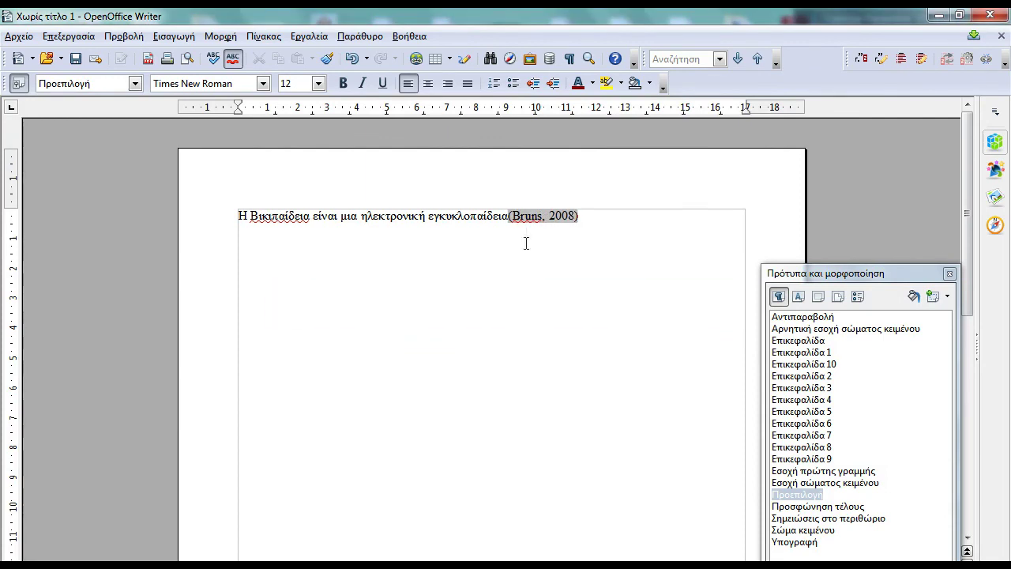
# Add a space before the citation and a period after it
pyautogui.click(507, 216)
pyautogui.press('space')
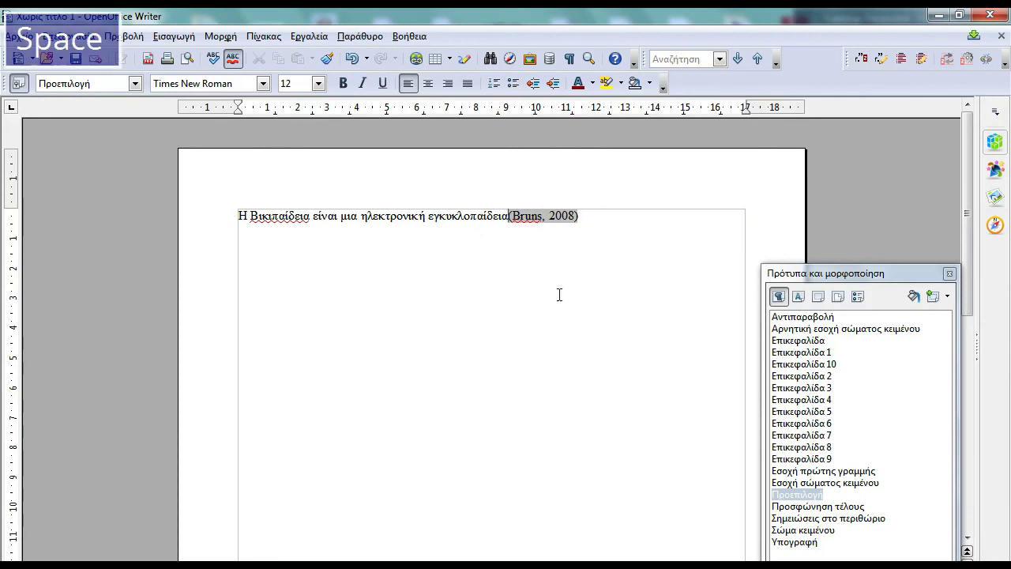
pyautogui.click(614, 219)
pyautogui.write('.')
pyautogui.click(617, 226)
pyautogui.click(618, 216)
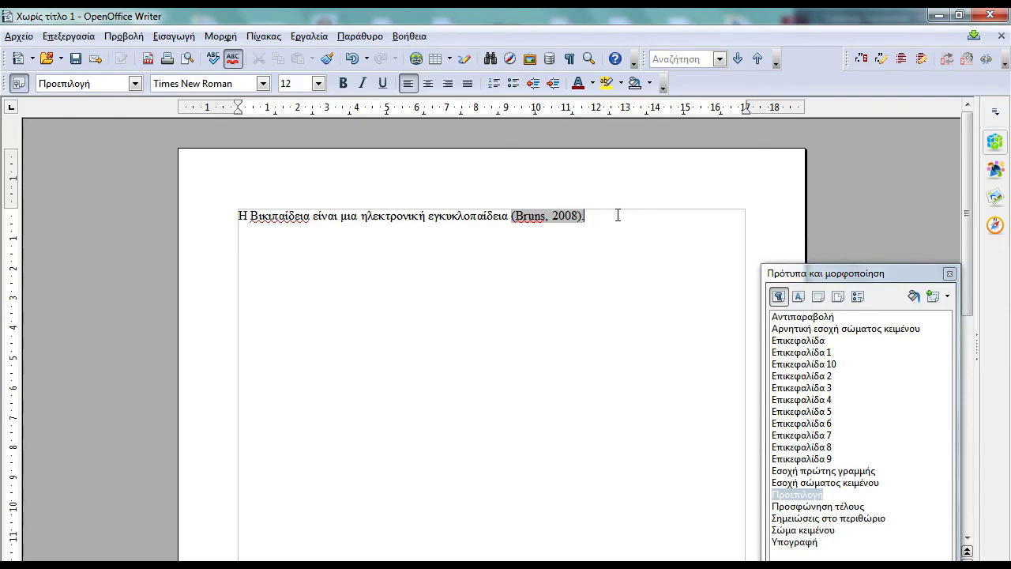
# Add the heading "Βιβλιογραφία" below the sentence and insert the Zotero bibliography under it
pyautogui.press('Return')
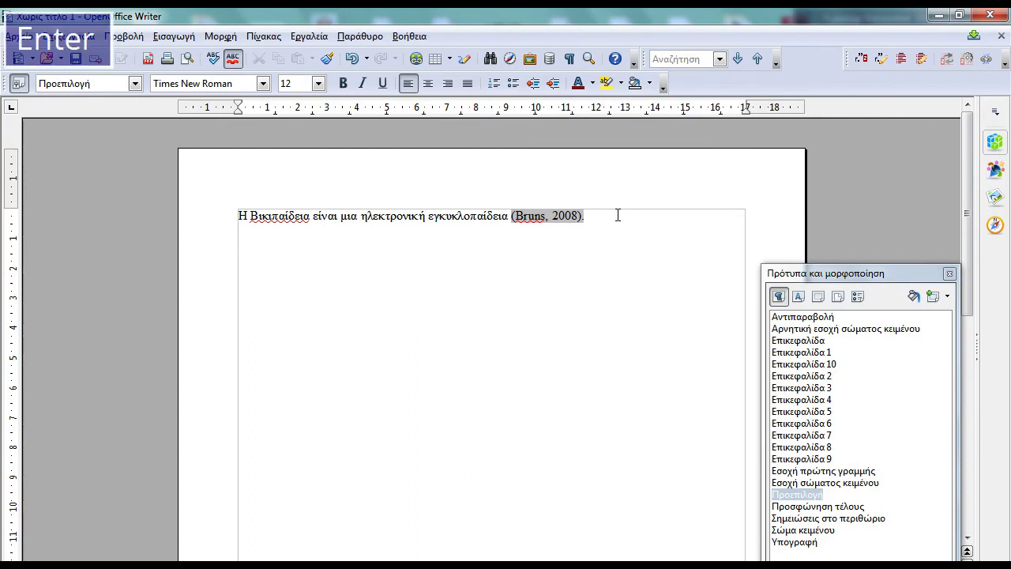
pyautogui.write('Βιβλ')
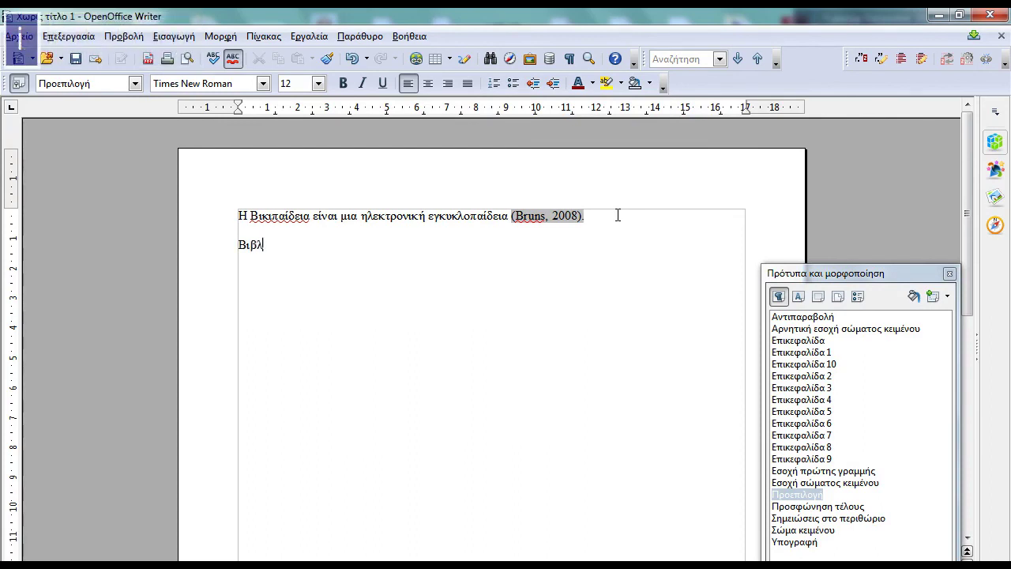
pyautogui.write('ιογραφία')
pyautogui.press('Return')
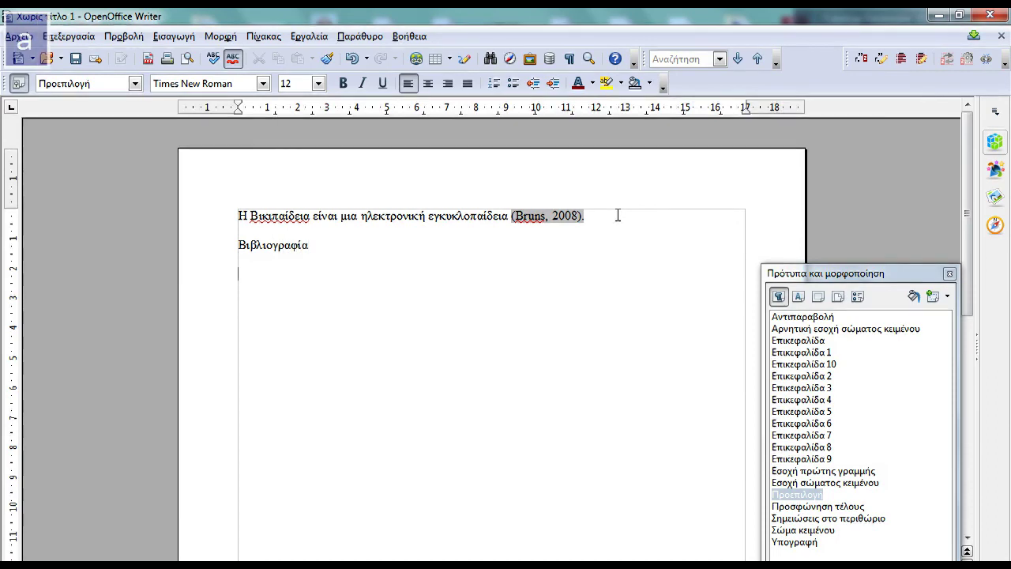
pyautogui.click(902, 59)
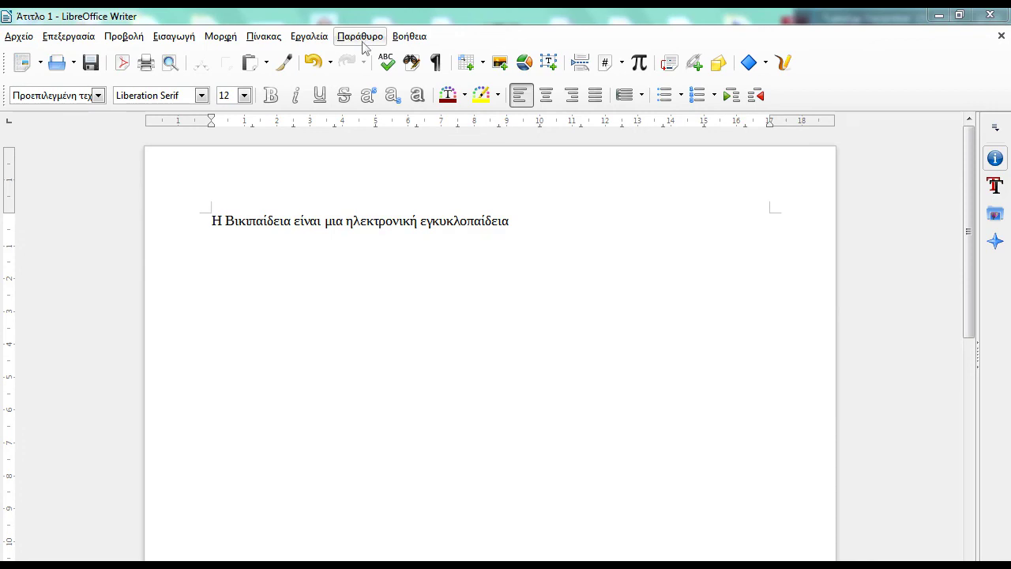
# Switch to LibreOffice Writer and enable the Zotero LibreOffice Integration 3.5.9 extension, closing the extension manager
pyautogui.click(322, 35)
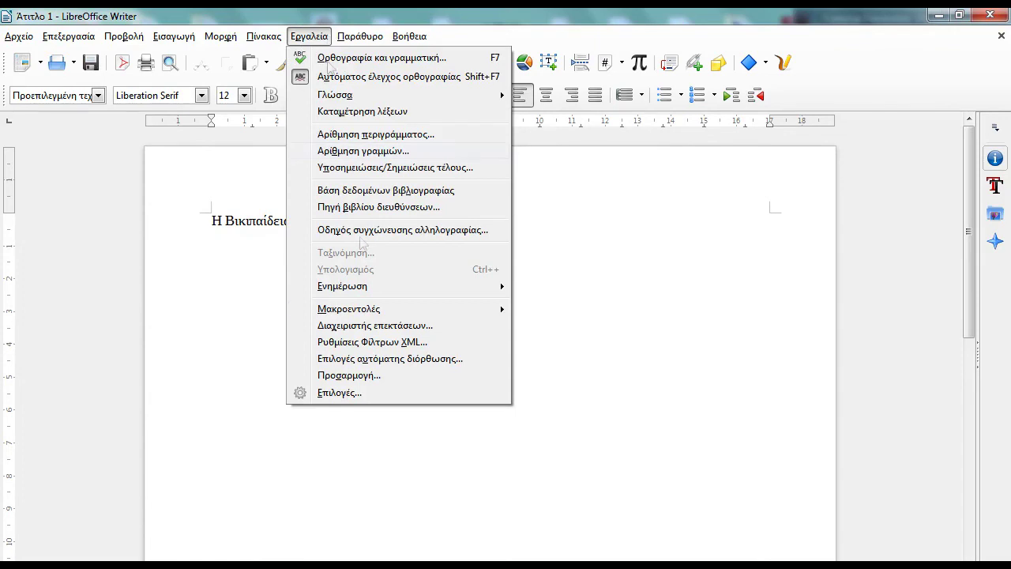
pyautogui.click(383, 326)
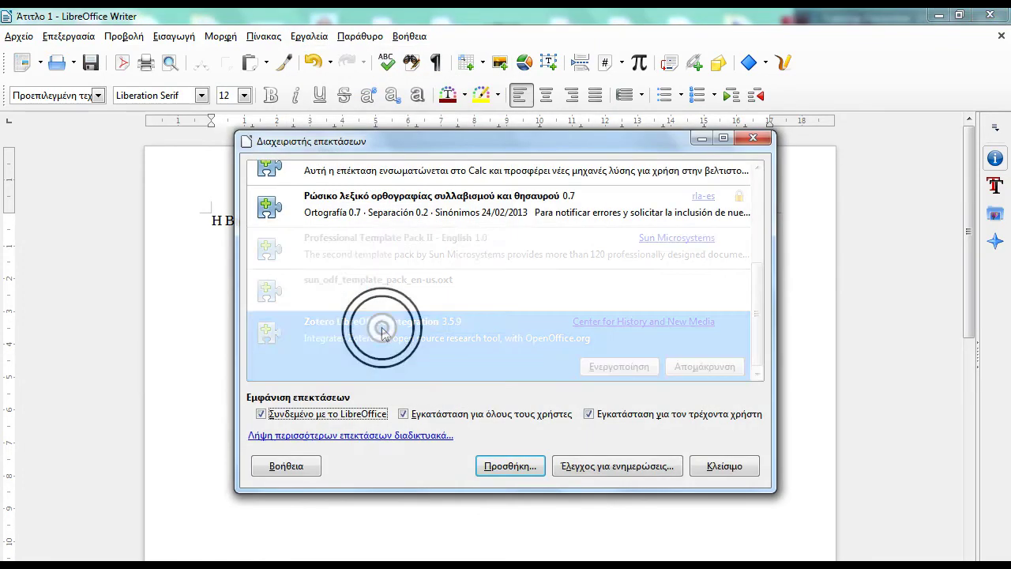
pyautogui.scroll(1, 454, 339)
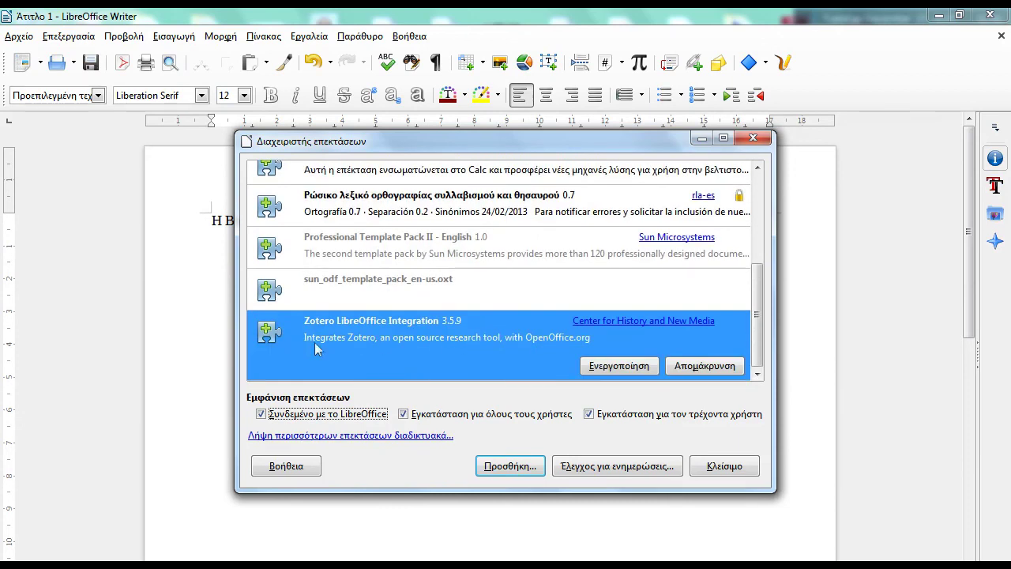
pyautogui.click(455, 283)
pyautogui.click(371, 362)
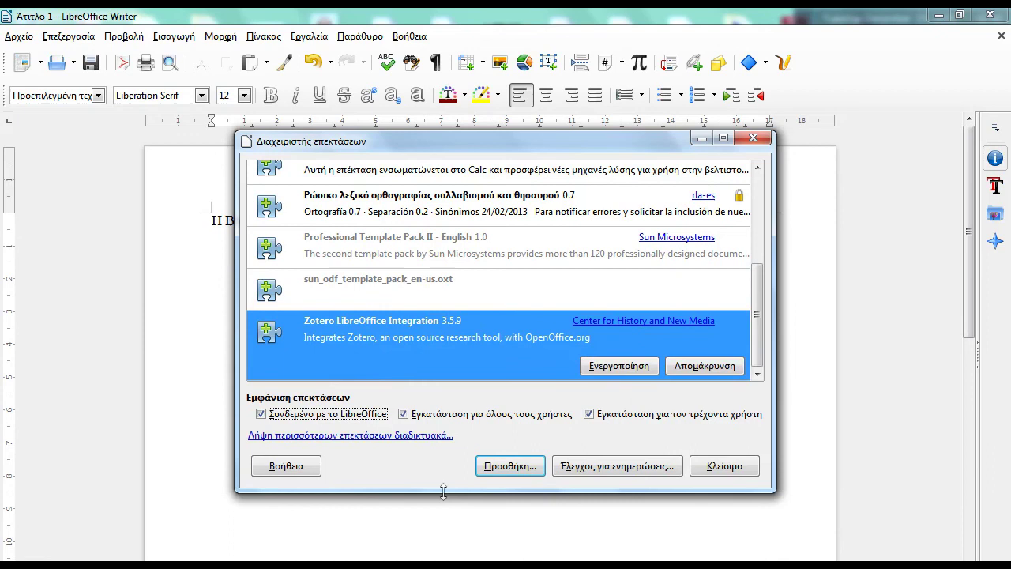
pyautogui.click(610, 366)
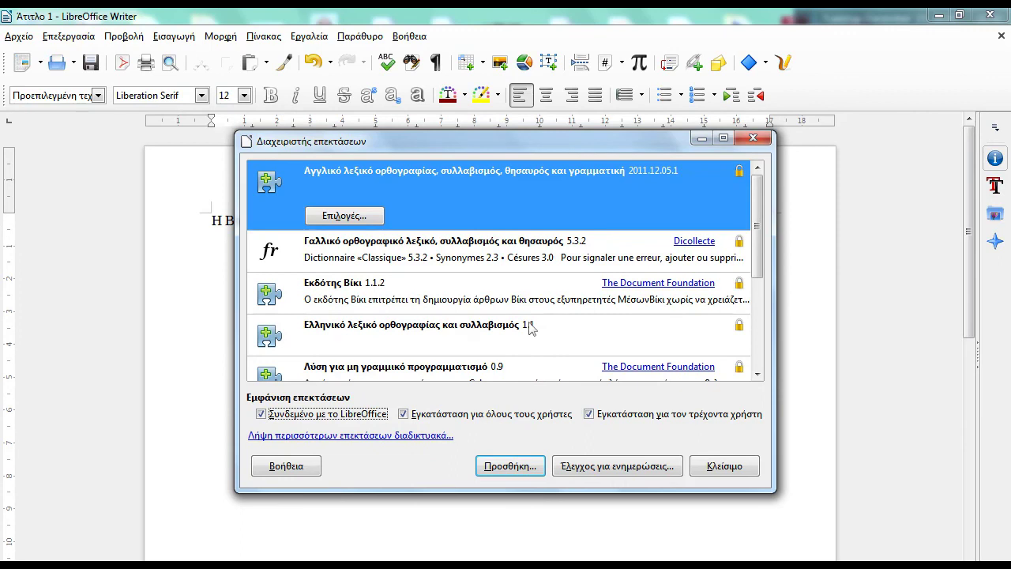
pyautogui.scroll(-5, 529, 328)
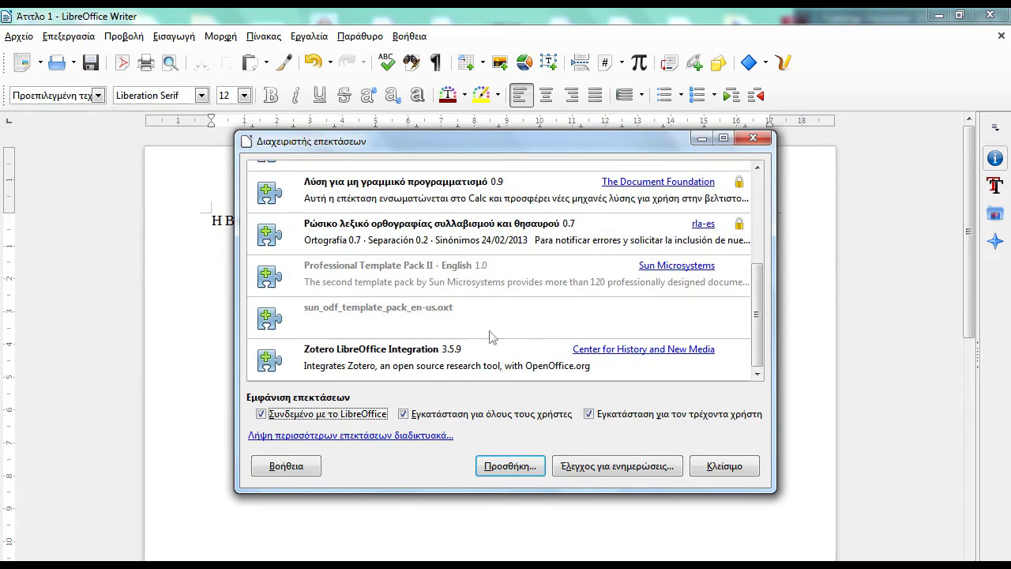
pyautogui.click(723, 468)
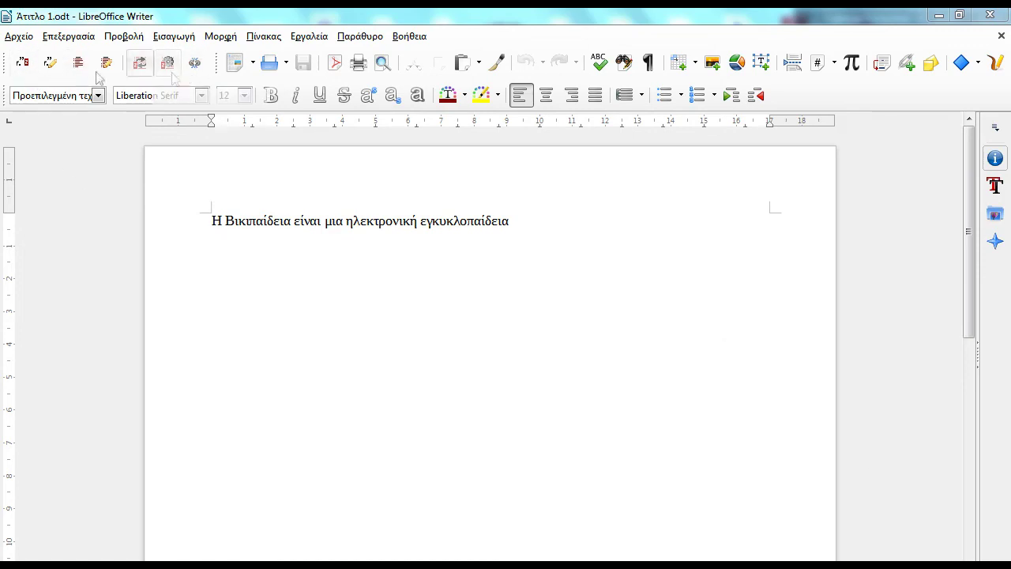
# Cite "Blogs, Wikipedia, Second Life, and Beyond" after the sentence in American Psychological Association 6th edition style, and insert the bibliography on a new line
pyautogui.click(527, 217)
pyautogui.click(24, 64)
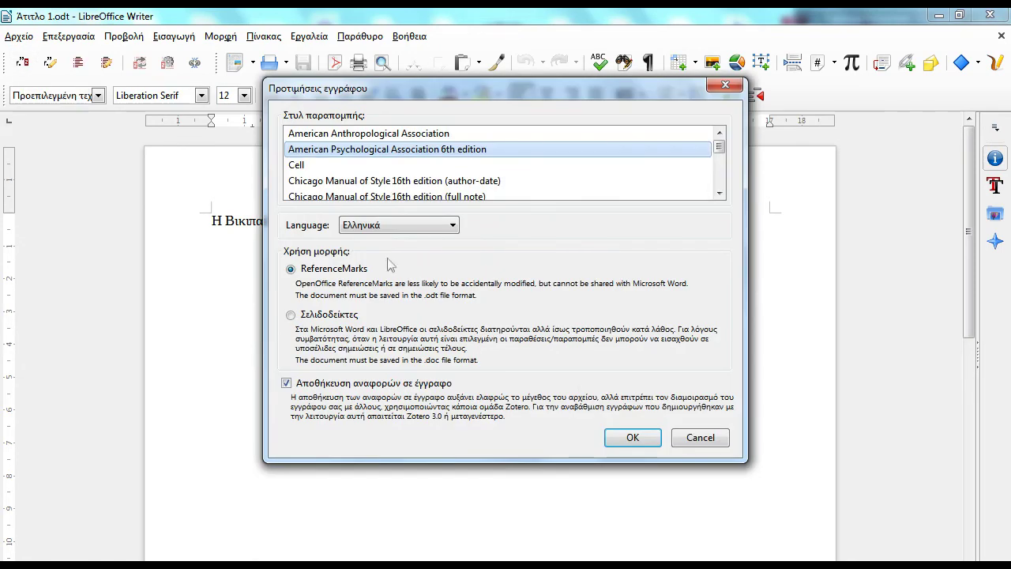
pyautogui.click(632, 438)
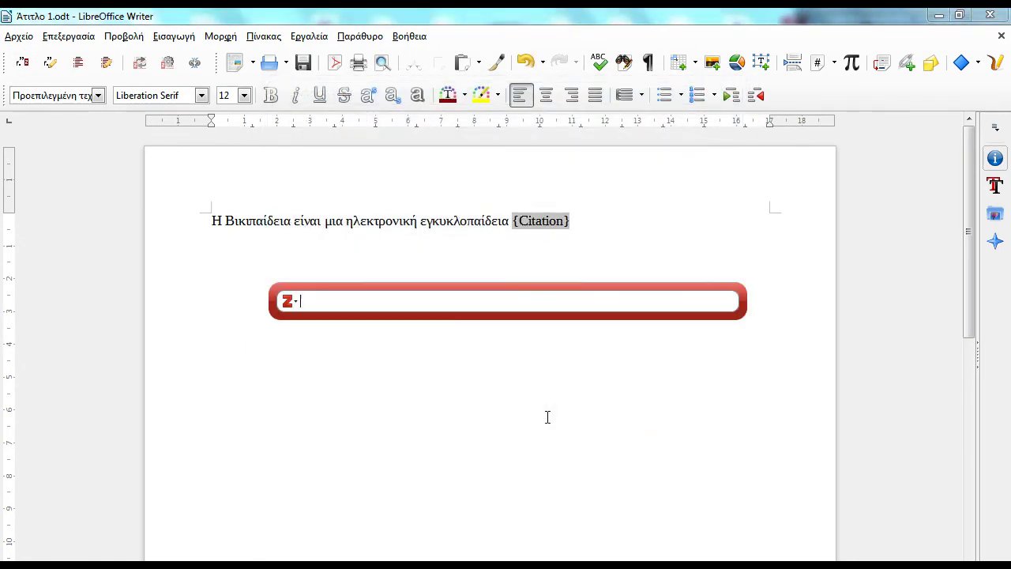
pyautogui.write('blo')
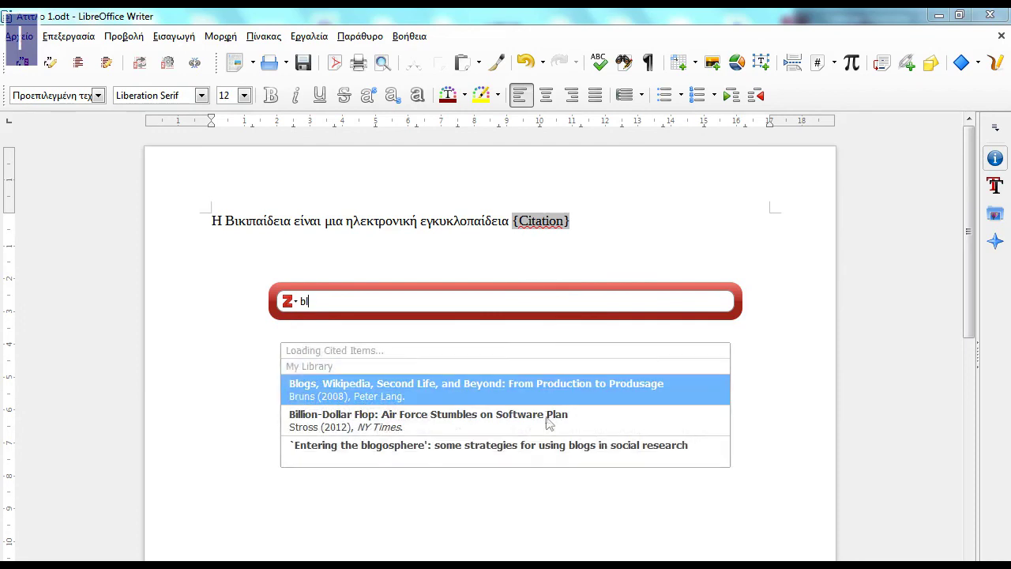
pyautogui.click(455, 370)
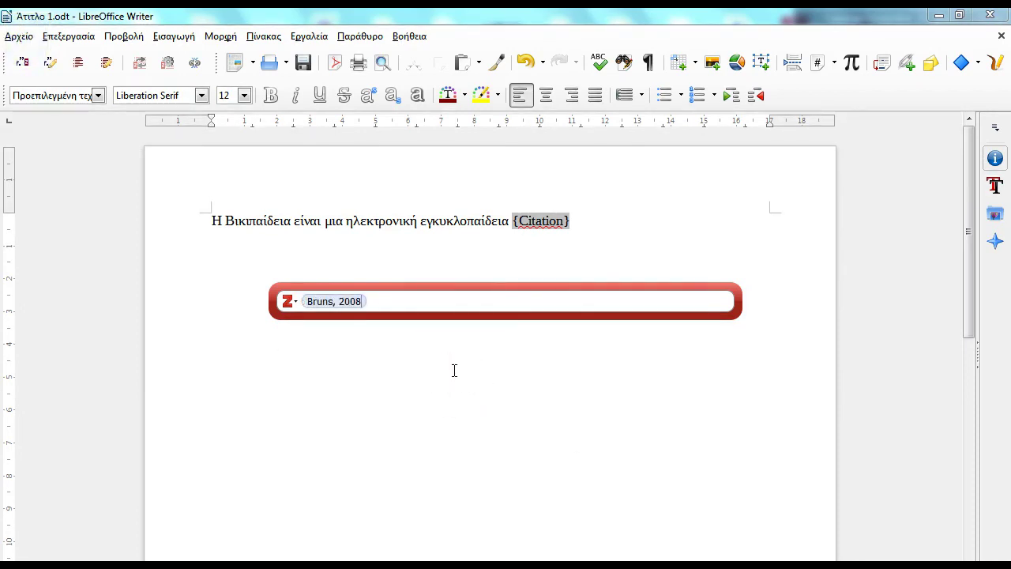
pyautogui.press('Return')
pyautogui.press('Return')
pyautogui.click(78, 61)
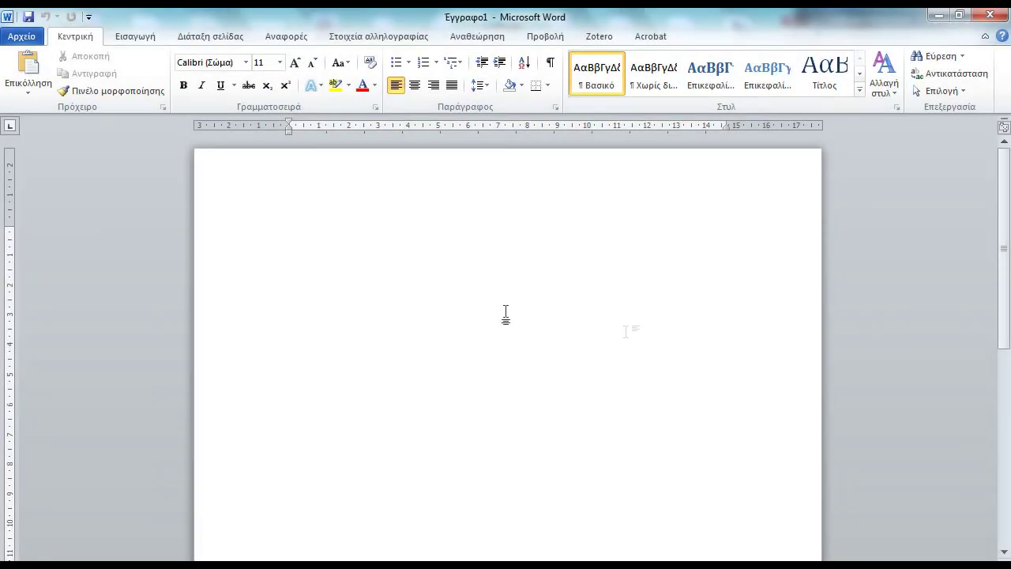
# Switch to Microsoft Word and cite "Blogs, Wikipedia, Second Life, and Beyond" in American Psychological Association 6th edition style using Fields, adding a new line below
pyautogui.click(599, 37)
pyautogui.click(601, 36)
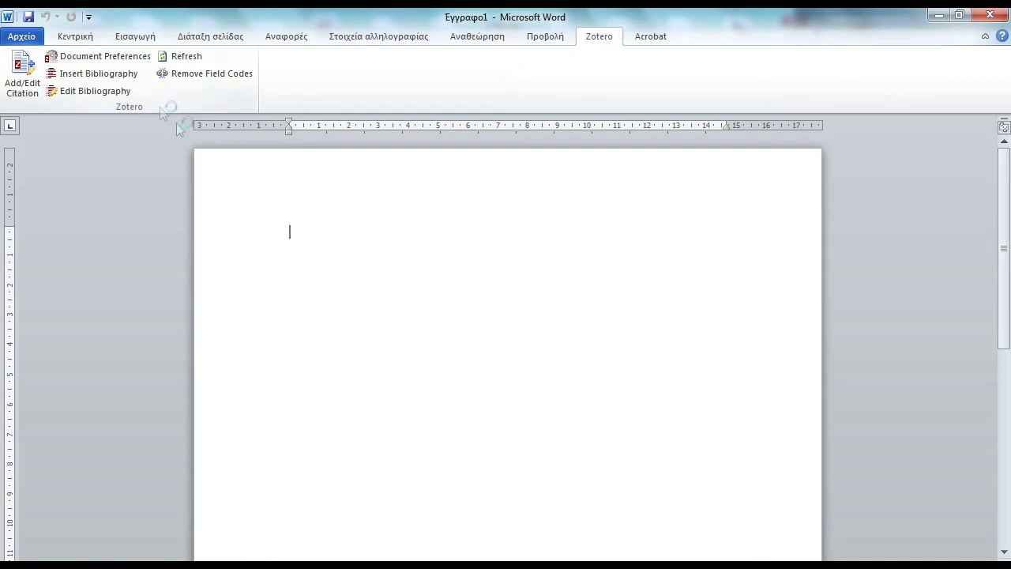
pyautogui.click(24, 66)
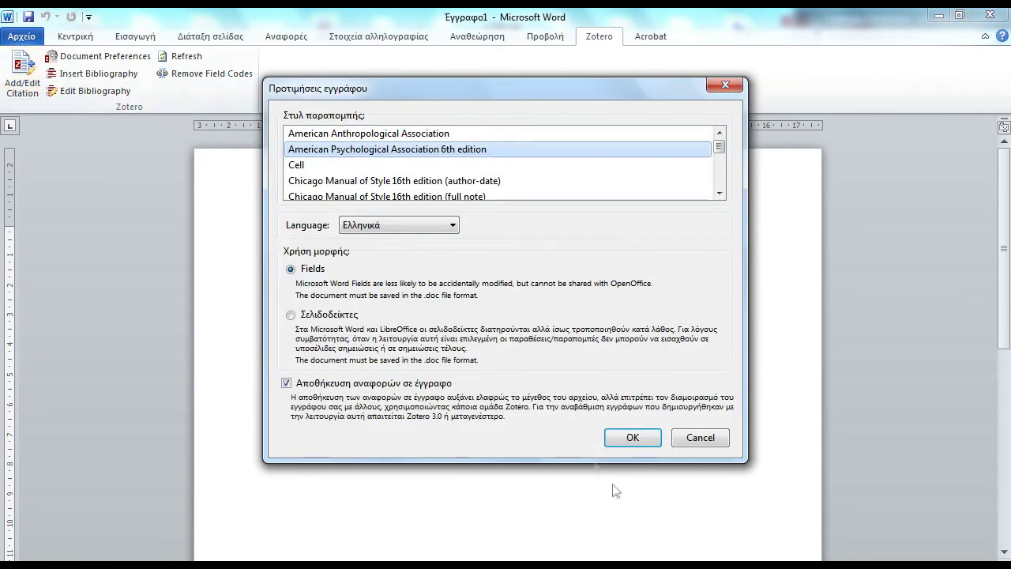
pyautogui.click(622, 447)
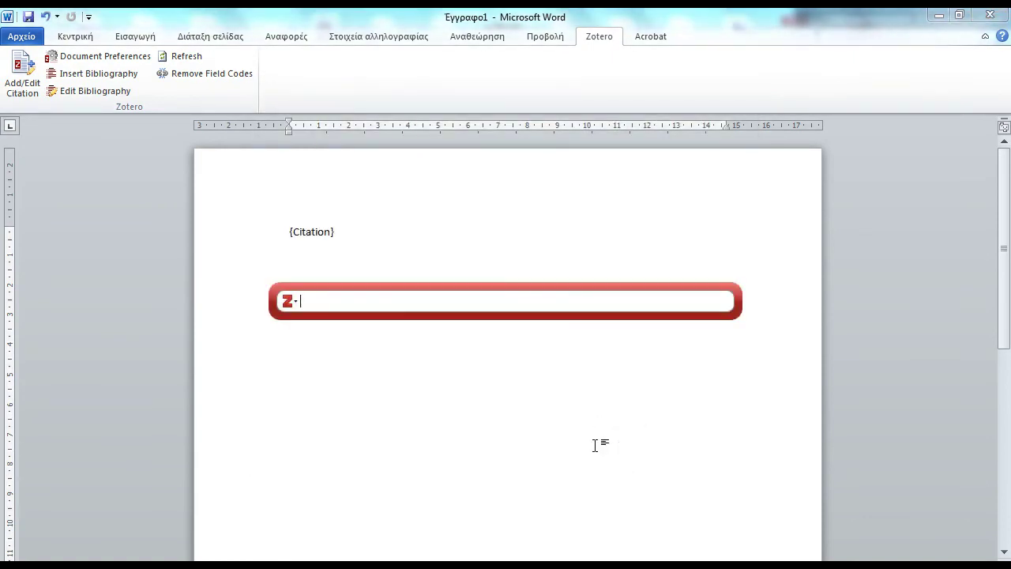
pyautogui.write('blog')
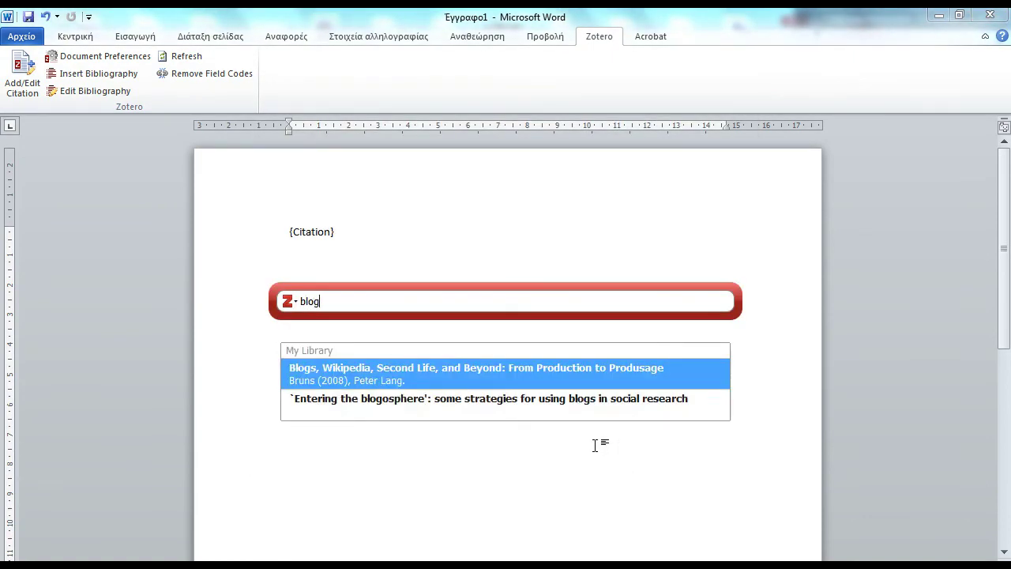
pyautogui.click(482, 379)
pyautogui.press('Return')
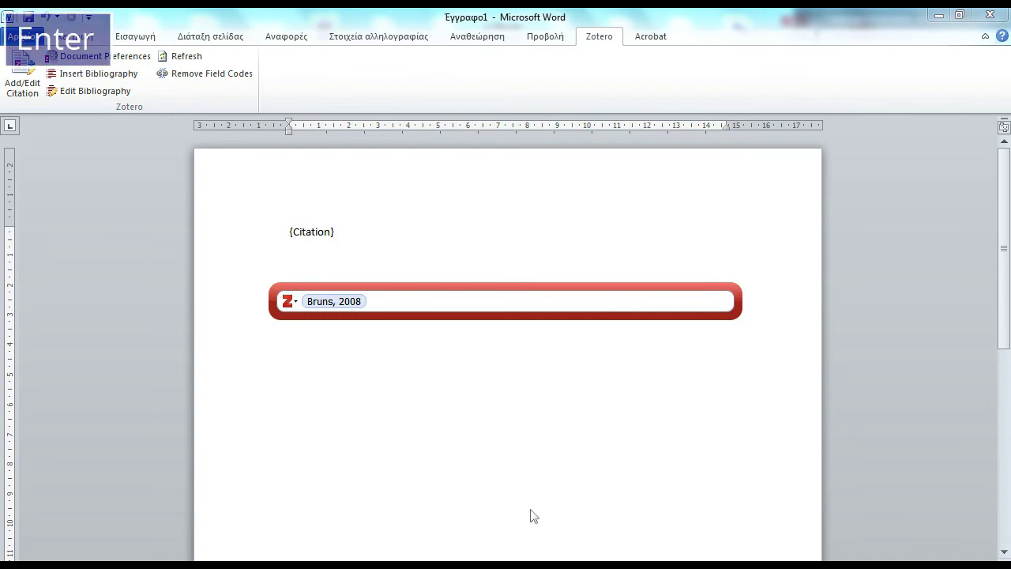
pyautogui.press('Return')
pyautogui.press('Return')
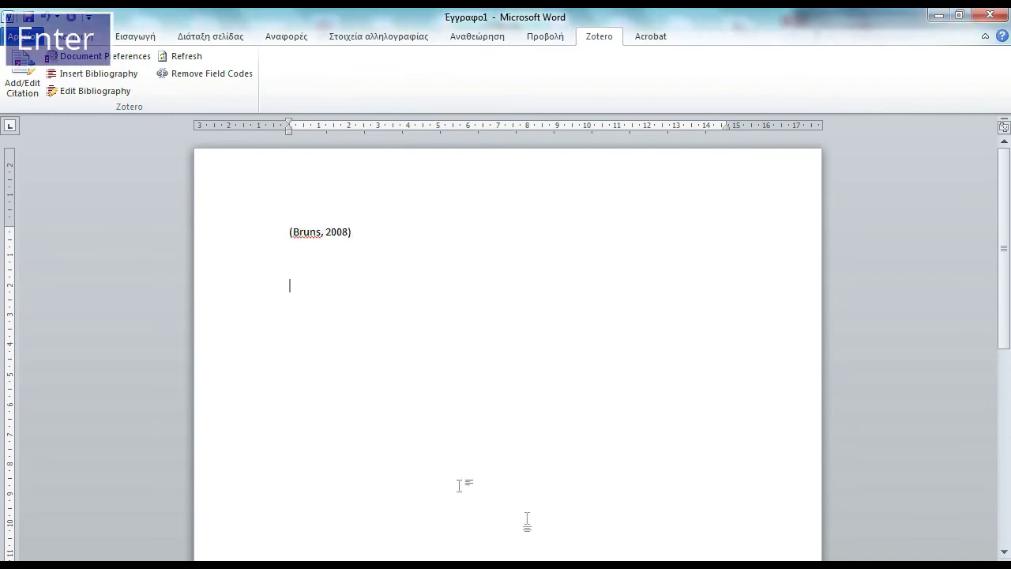
# Insert the Zotero bibliography on the empty line below the citation
pyautogui.click(136, 74)
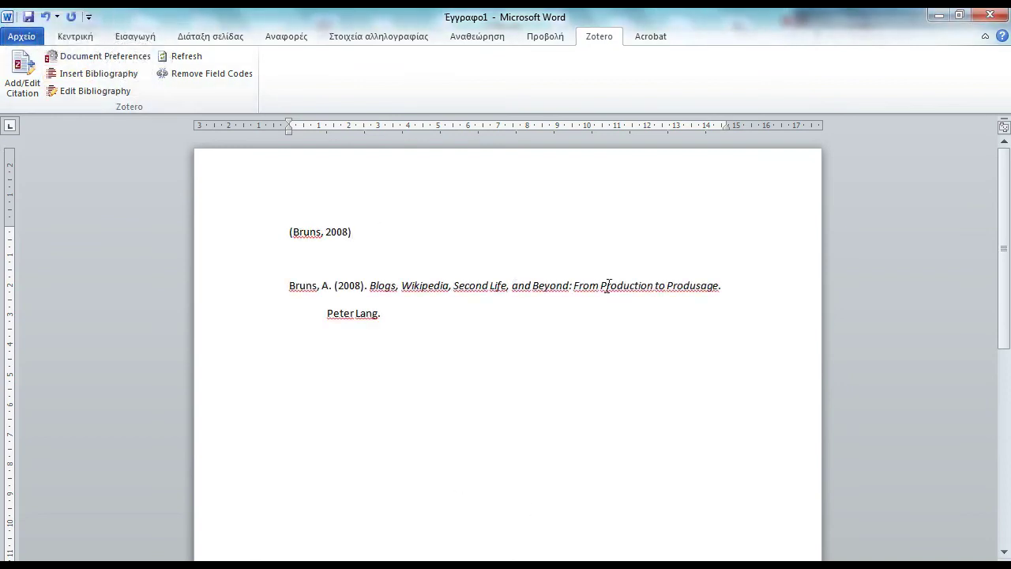
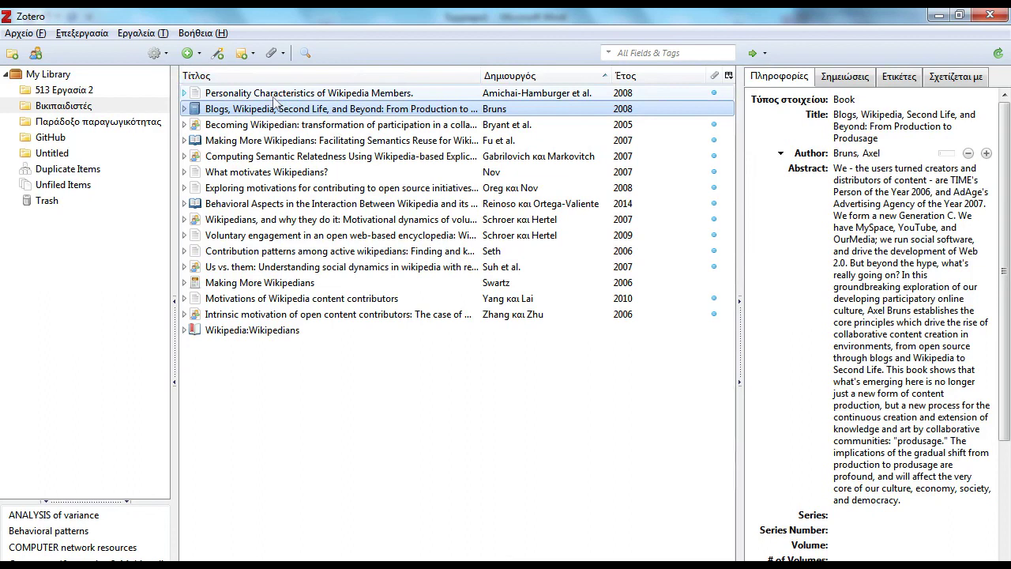
# Switch to Zotero and examine the editable title and abstract fields of the book "Blogs, Wikipedia, Second Life, and Beyond"
pyautogui.click(844, 118)
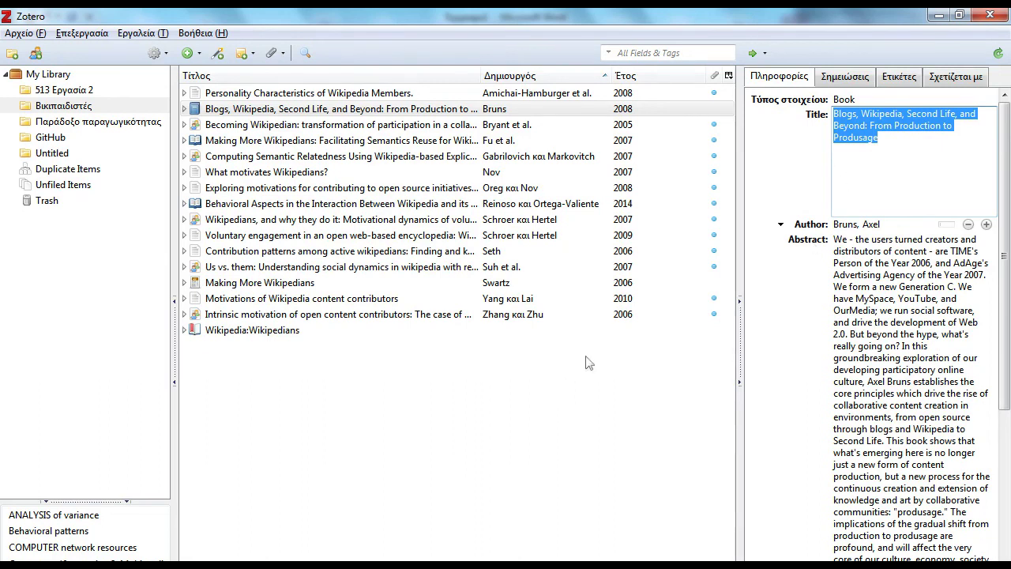
pyautogui.click(872, 117)
pyautogui.press('Home')
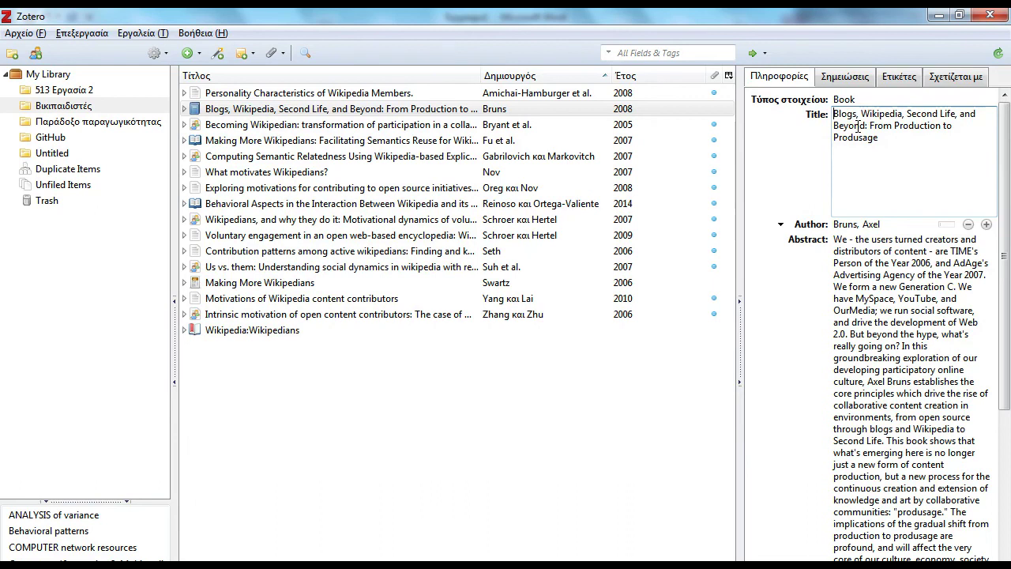
pyautogui.click(787, 177)
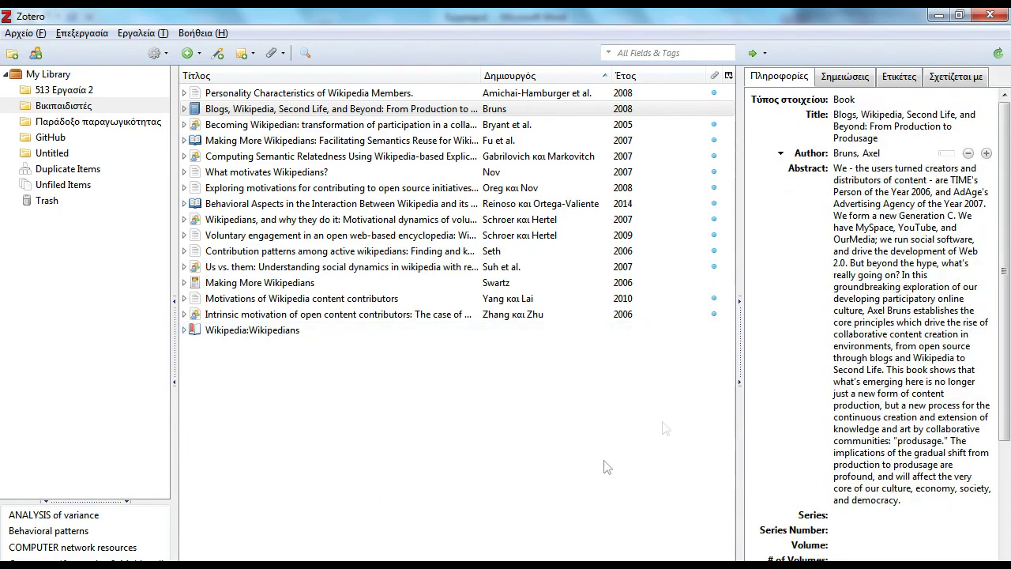
pyautogui.click(866, 474)
pyautogui.click(893, 470)
pyautogui.click(909, 498)
pyautogui.click(908, 498)
pyautogui.click(909, 496)
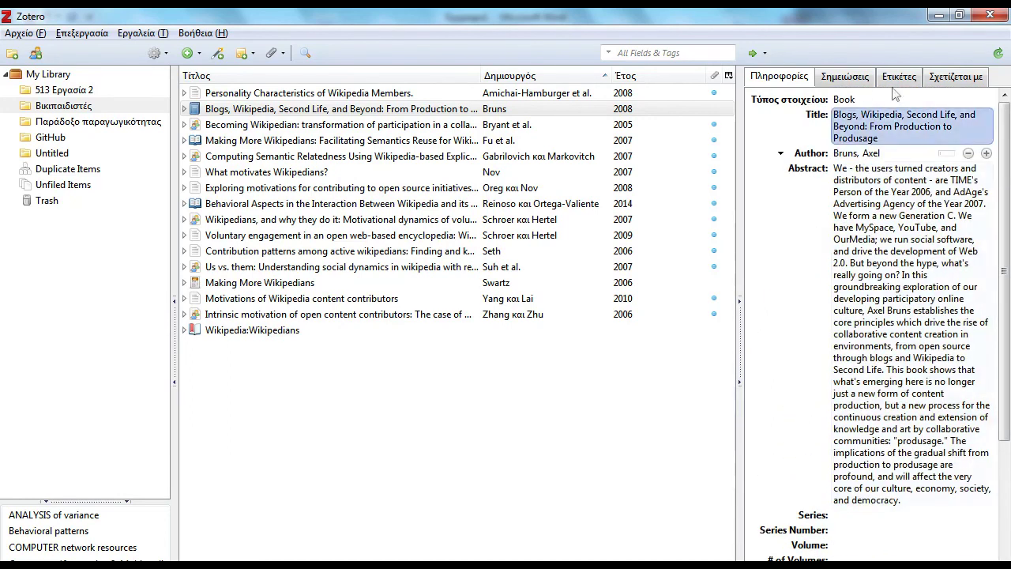
# Add the note "Πολύ καλό άρθρο!" to the book "Blogs, Wikipedia, Second Life, and Beyond"
pyautogui.click(845, 76)
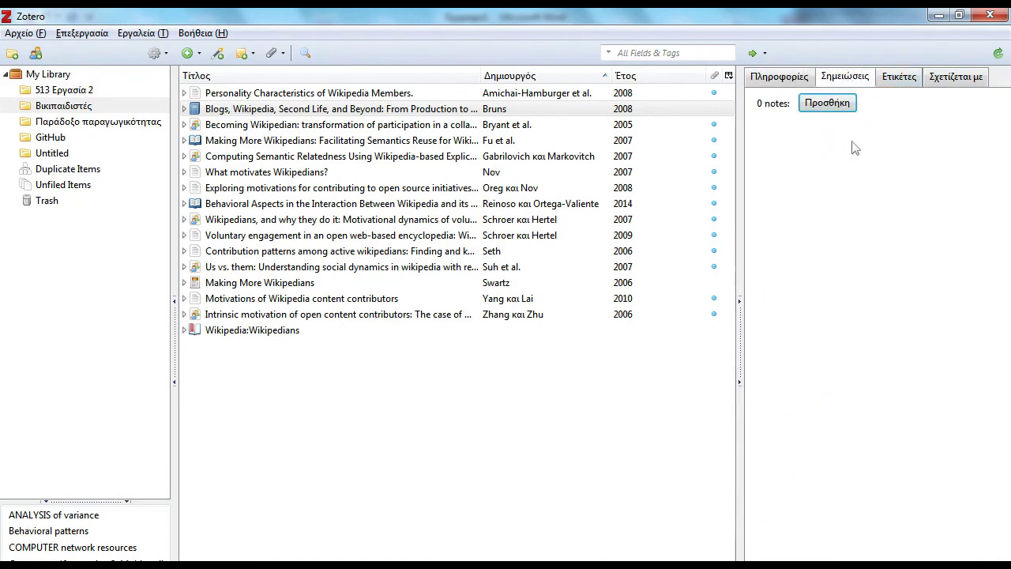
pyautogui.click(821, 109)
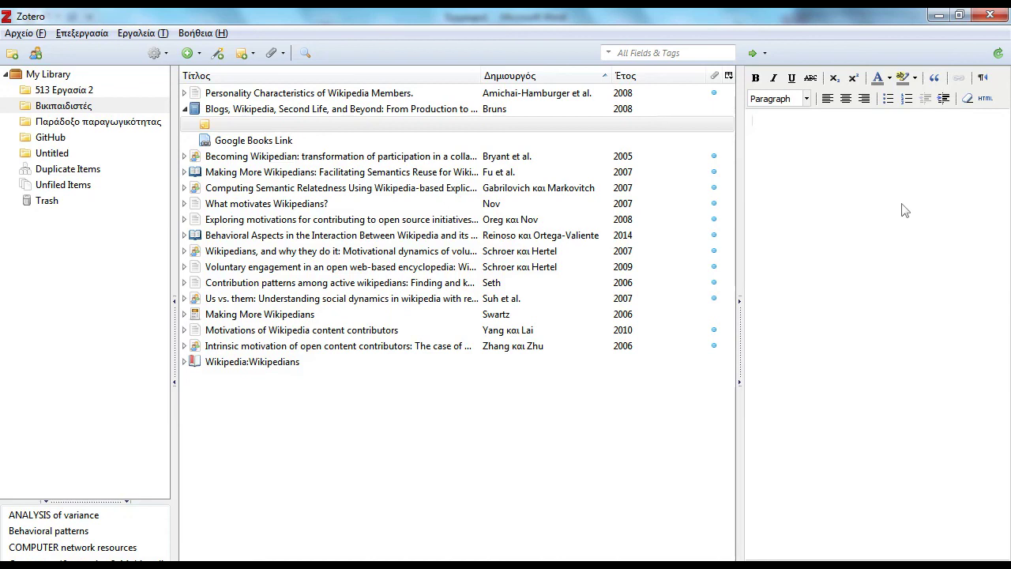
pyautogui.write('Pol')
pyautogui.press('BackSpace')
pyautogui.press('BackSpace')
pyautogui.press('BackSpace')
pyautogui.hotkey('shift', 'alt')
pyautogui.write('Πολύ καλό άρθρο!')
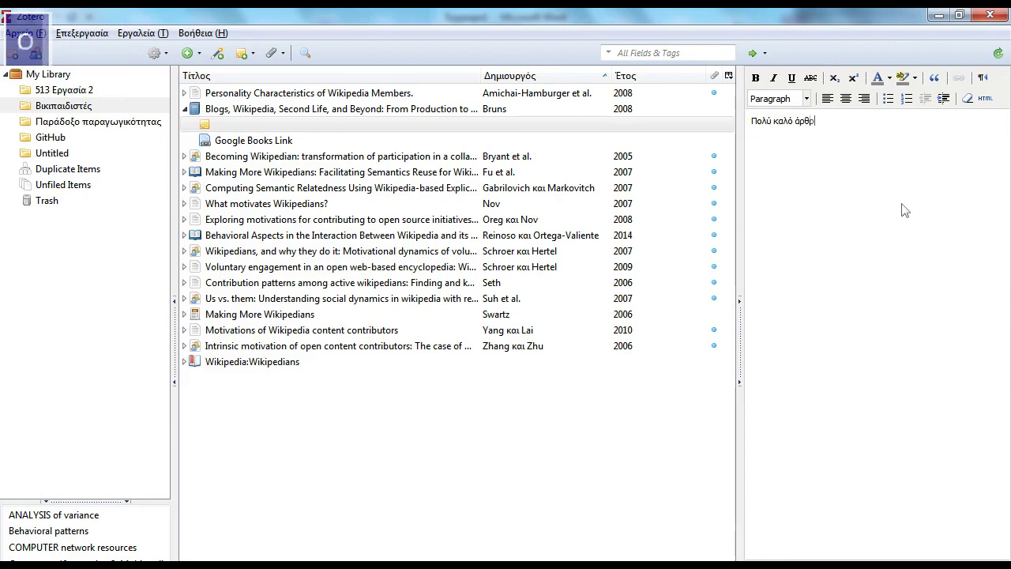
pyautogui.click(880, 243)
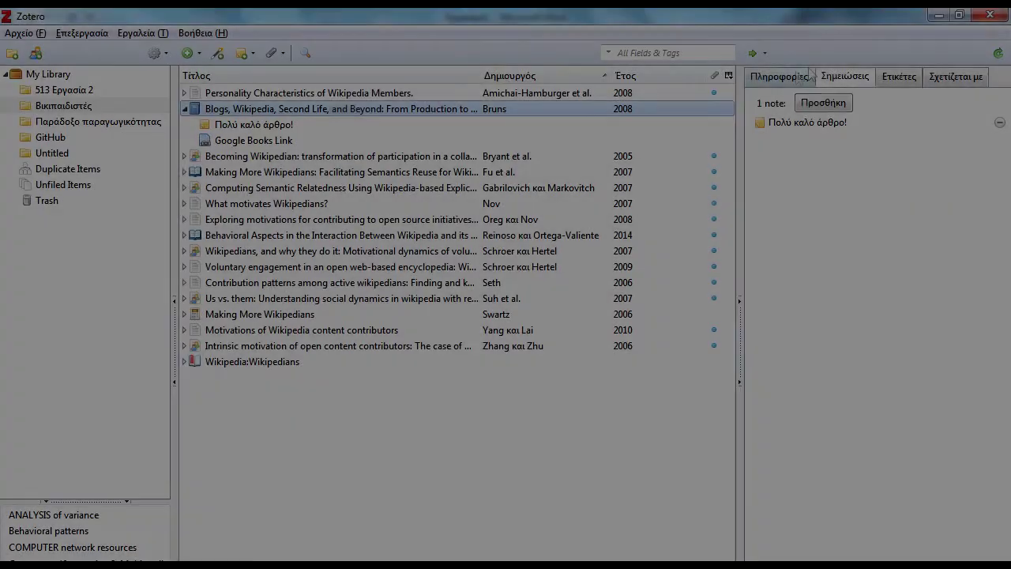
# Review the book's information, its attached note and its Google Books Link, and collapse the book's entry
pyautogui.click(782, 77)
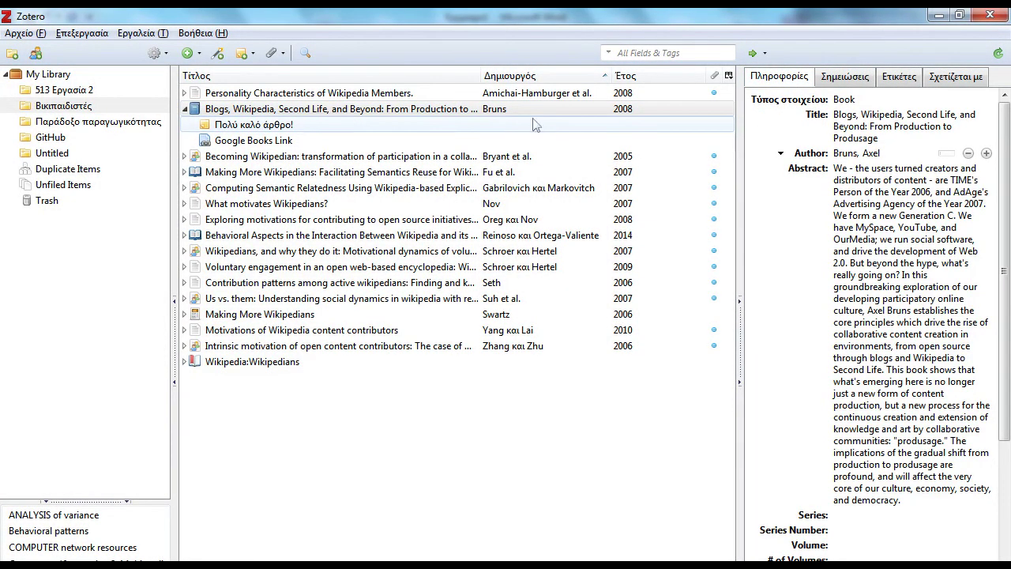
pyautogui.click(218, 124)
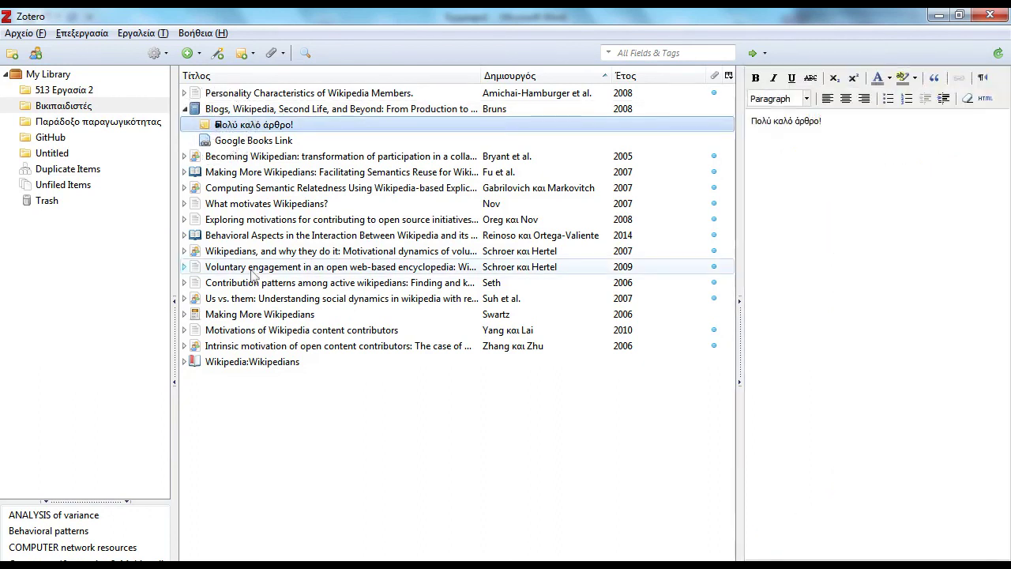
pyautogui.click(276, 141)
pyautogui.click(265, 124)
pyautogui.click(260, 142)
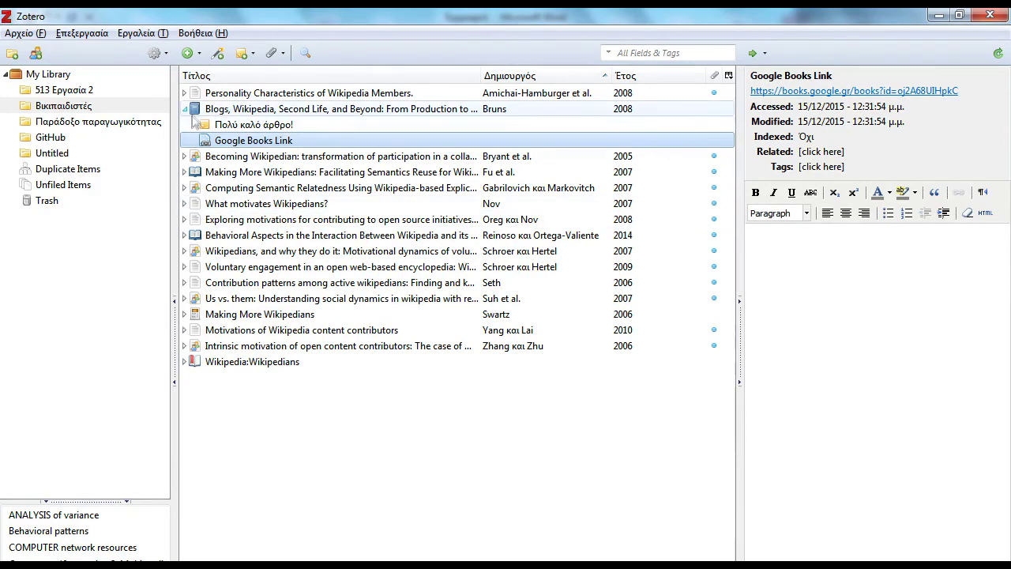
pyautogui.click(195, 109)
pyautogui.click(184, 109)
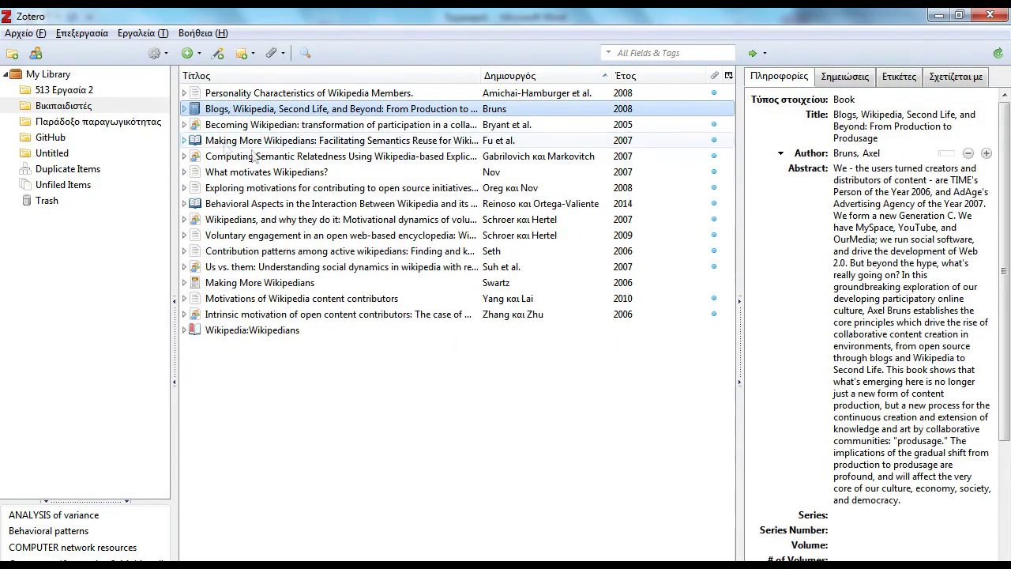
# View the details of the PDF attached to "Becoming Wikipedian" and collapse that entry
pyautogui.click(184, 125)
pyautogui.click(250, 140)
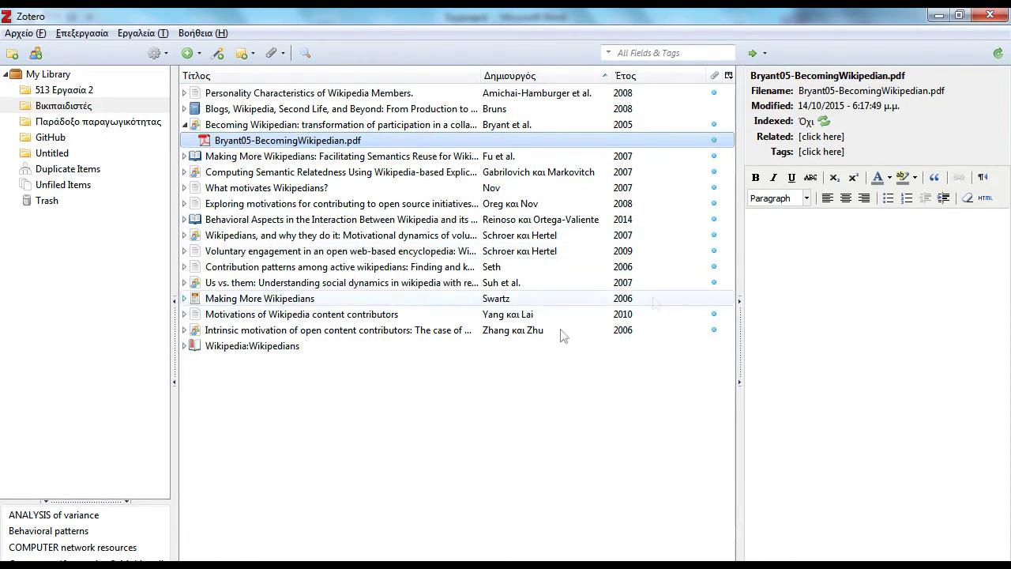
pyautogui.click(184, 125)
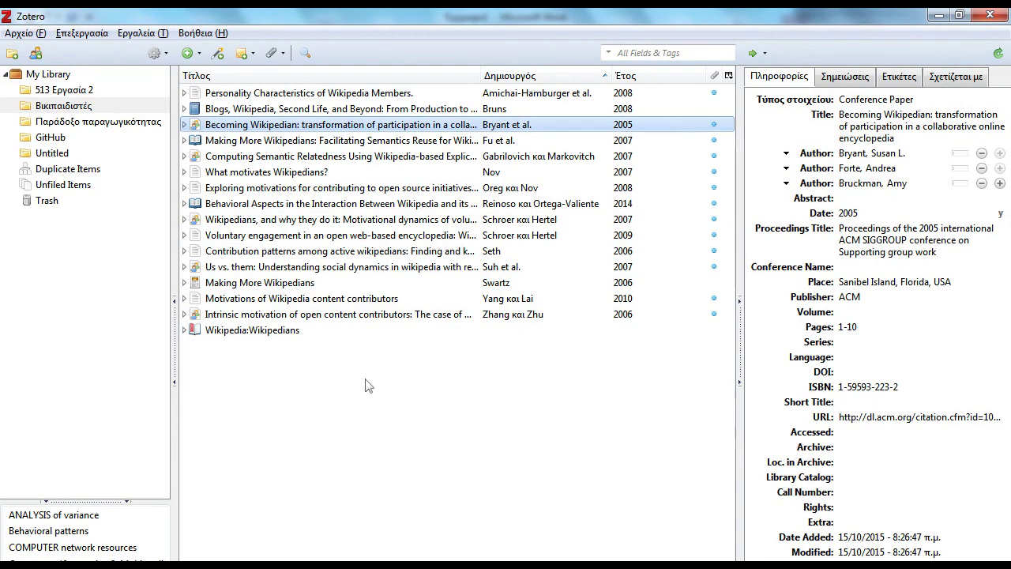